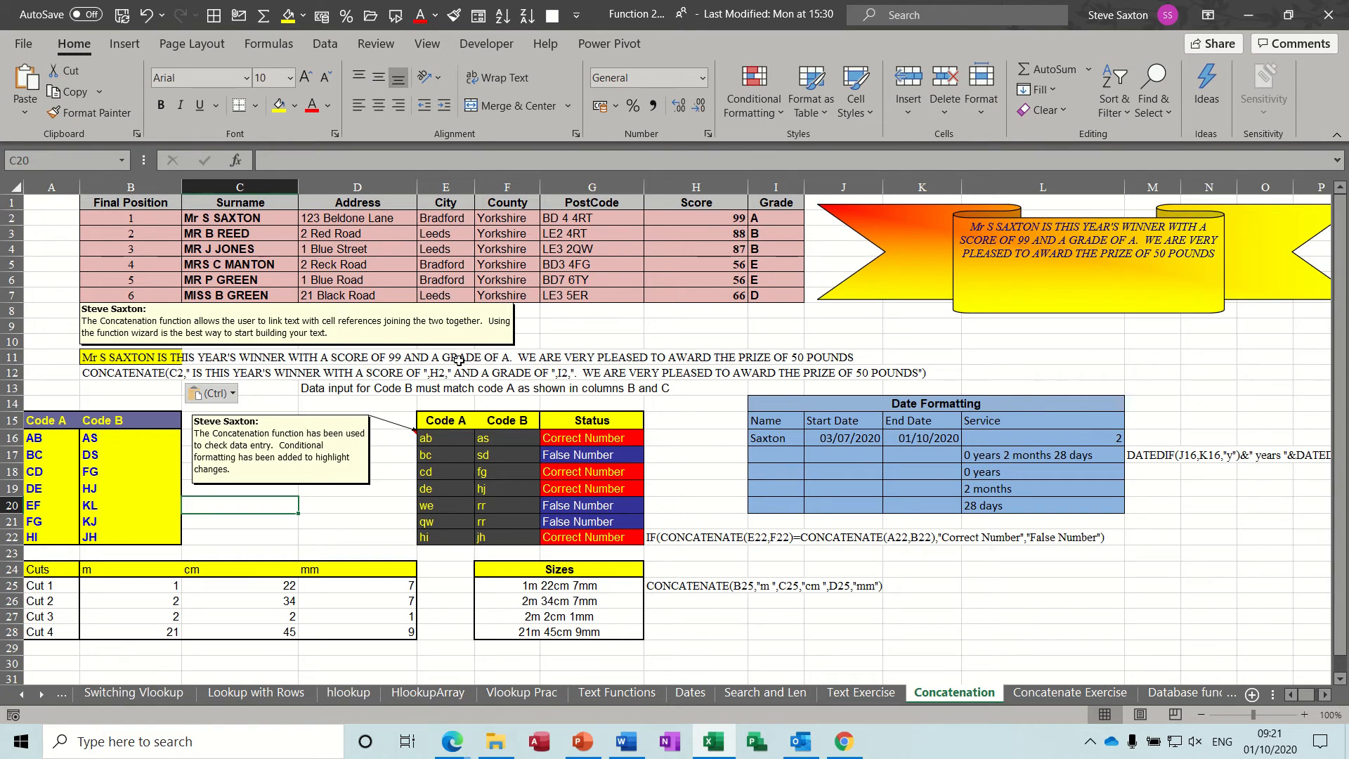
Step: Delete the scroll banner shape beside the results table and clear the sentence formula from cell B11
click(143, 356)
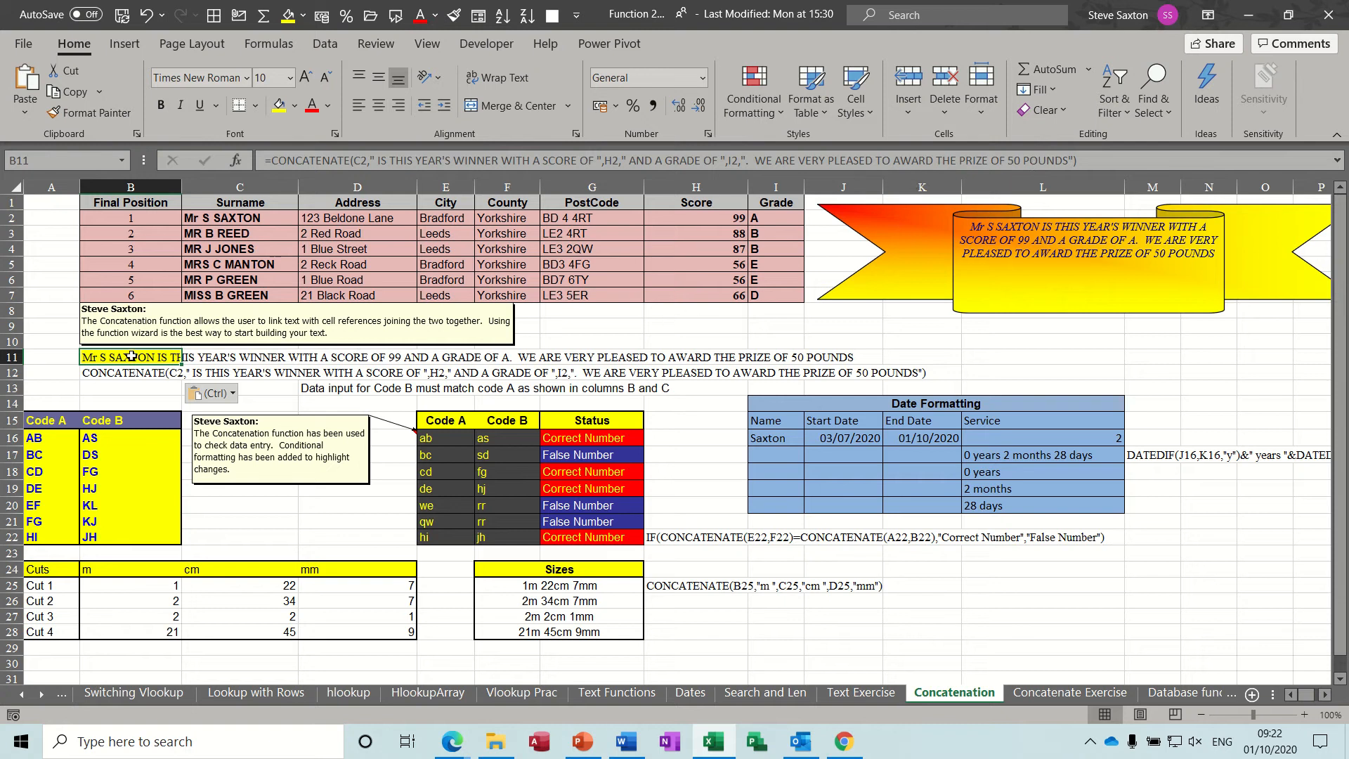
click(904, 230)
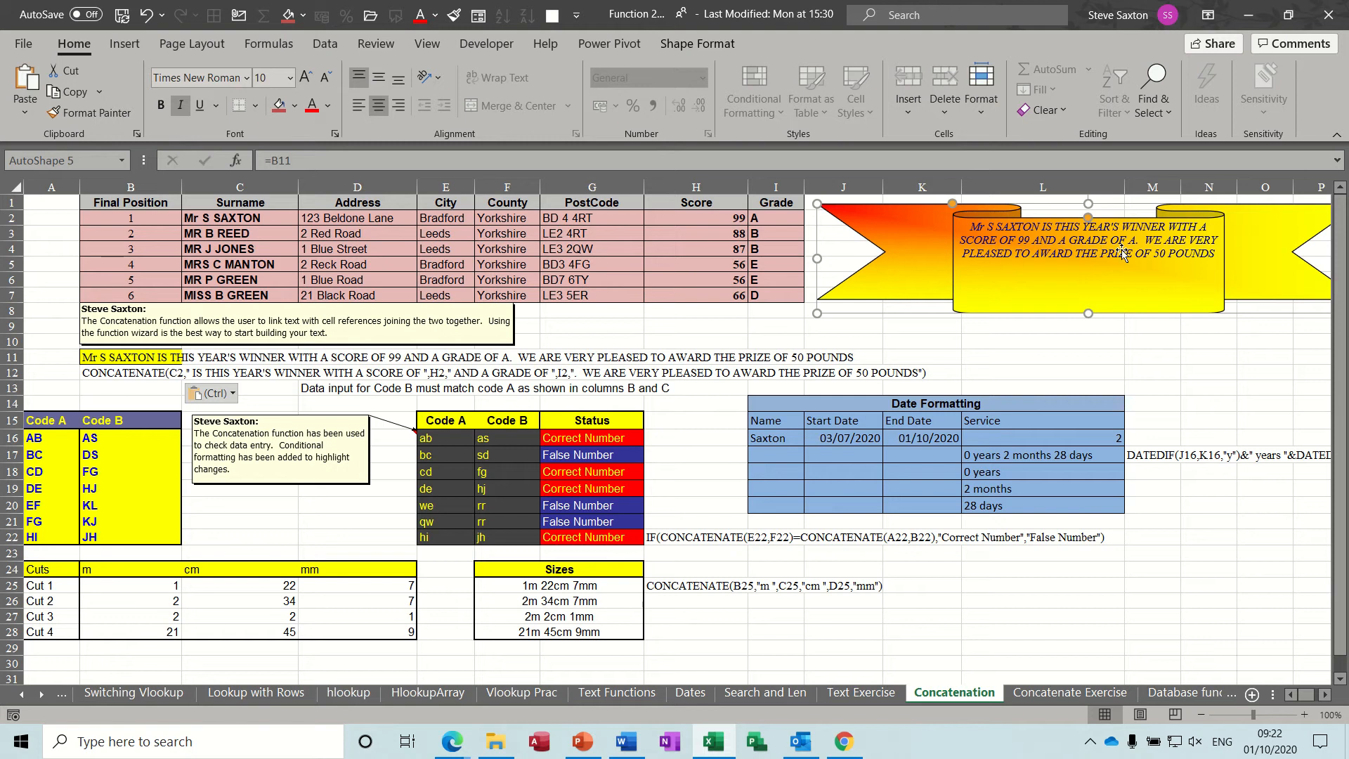
key(Delete)
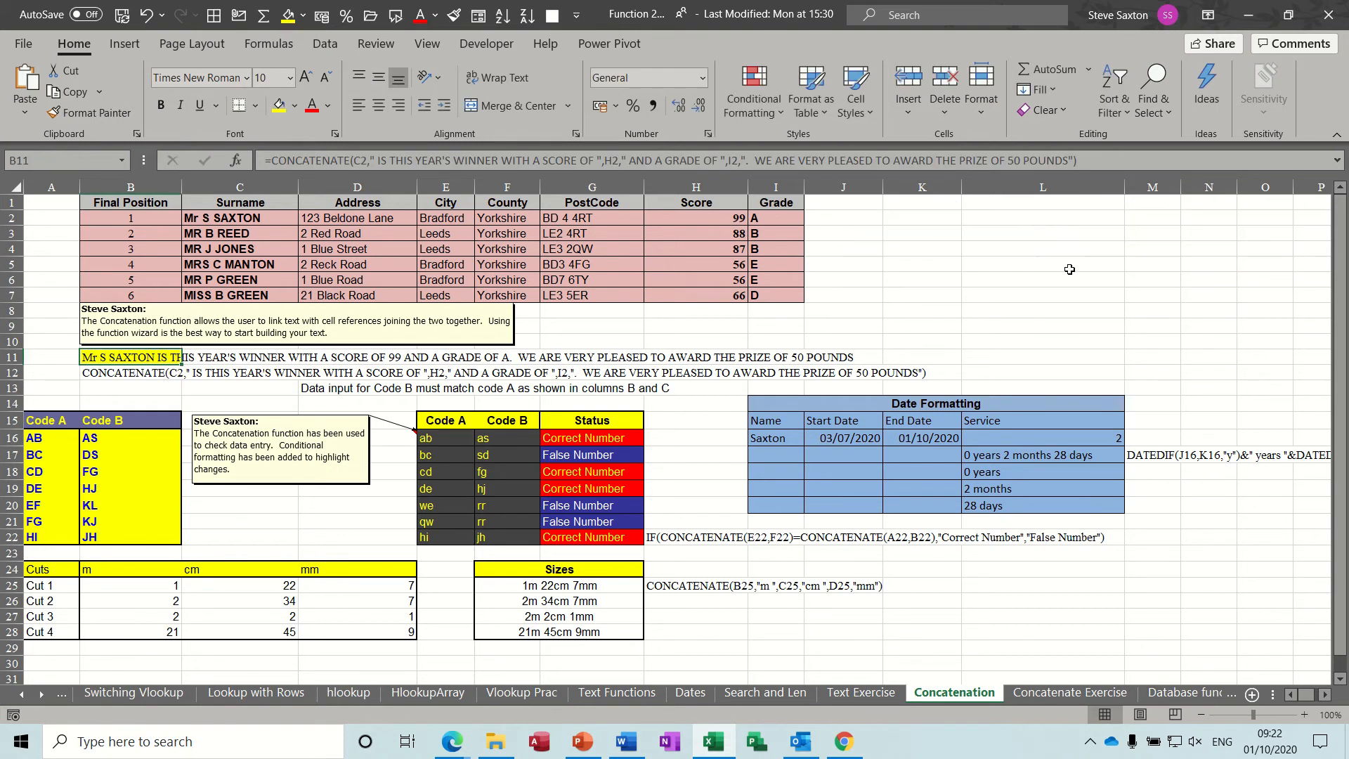
click(156, 356)
key(Delete)
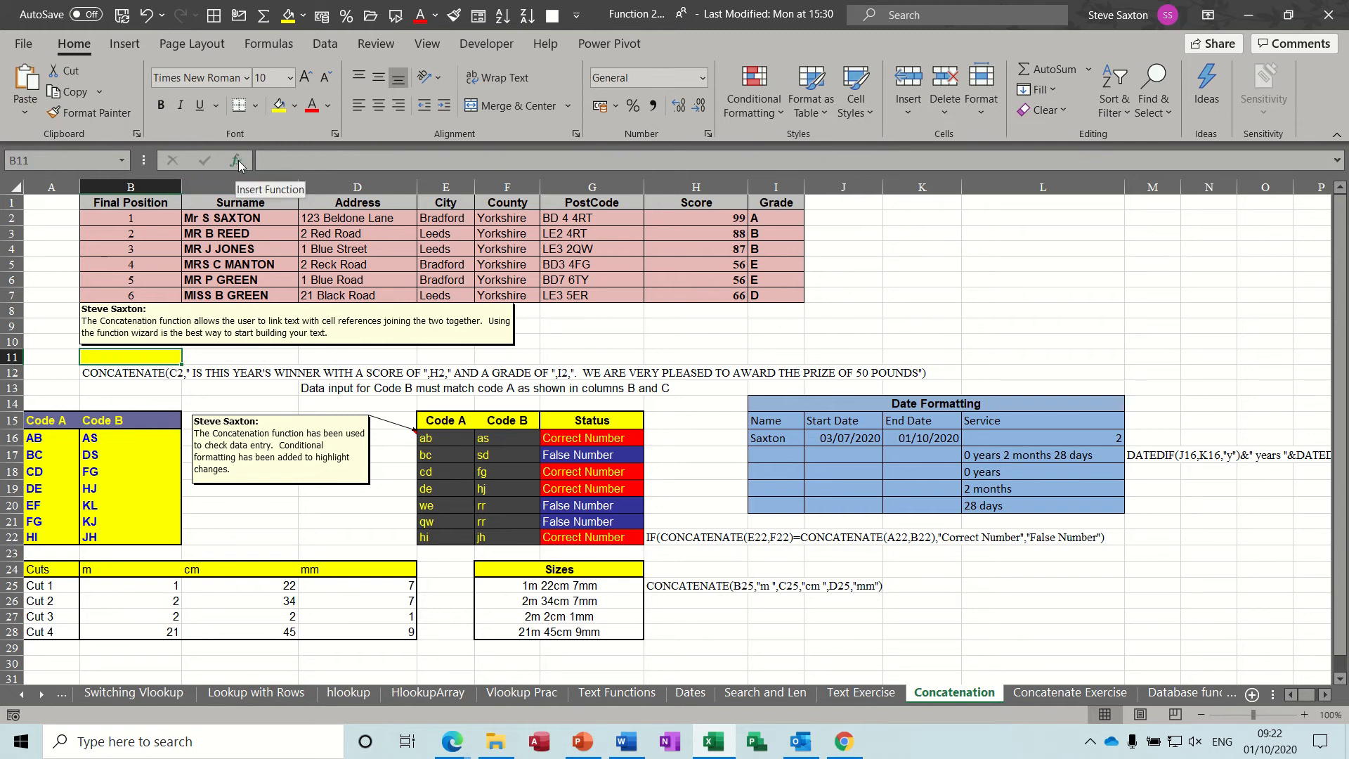
Step: Search for the concatenate function and start a CONCATENATE formula in cell B11
click(274, 158)
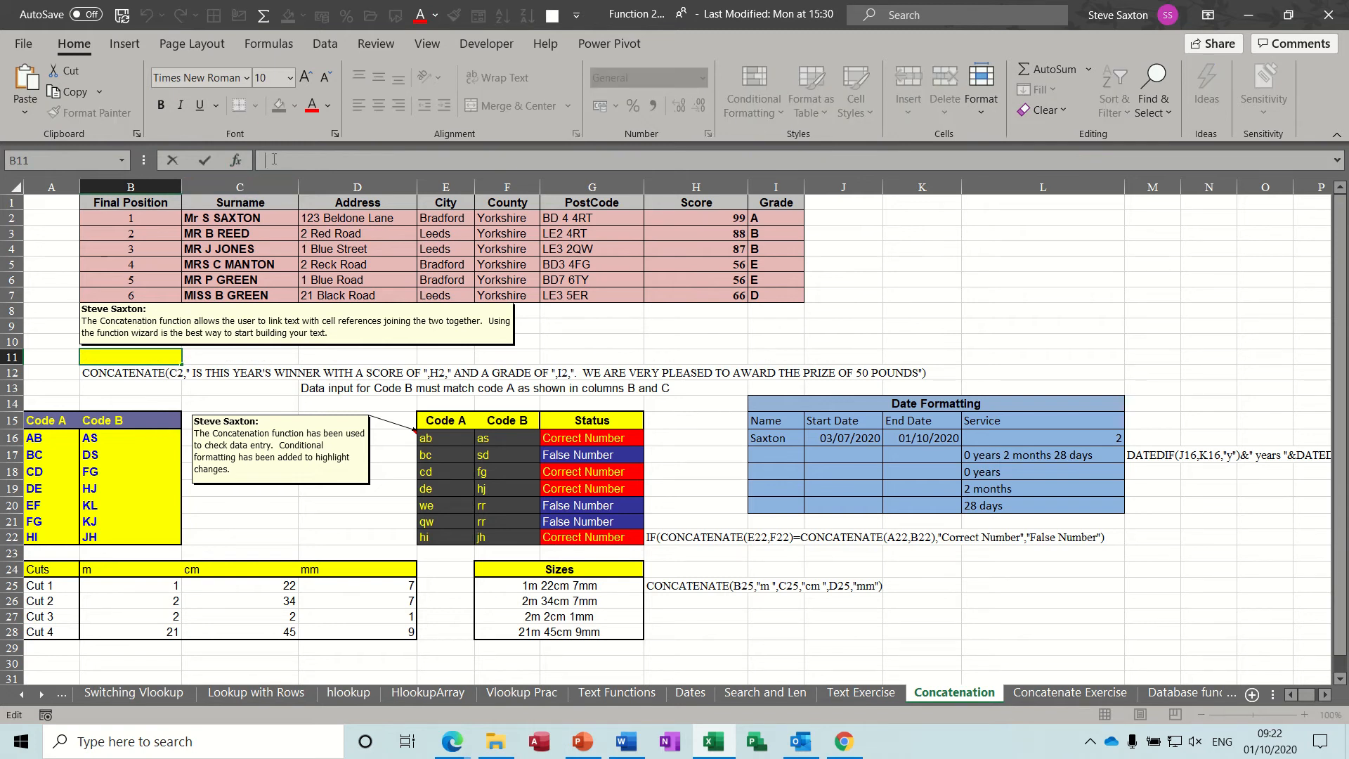
click(235, 163)
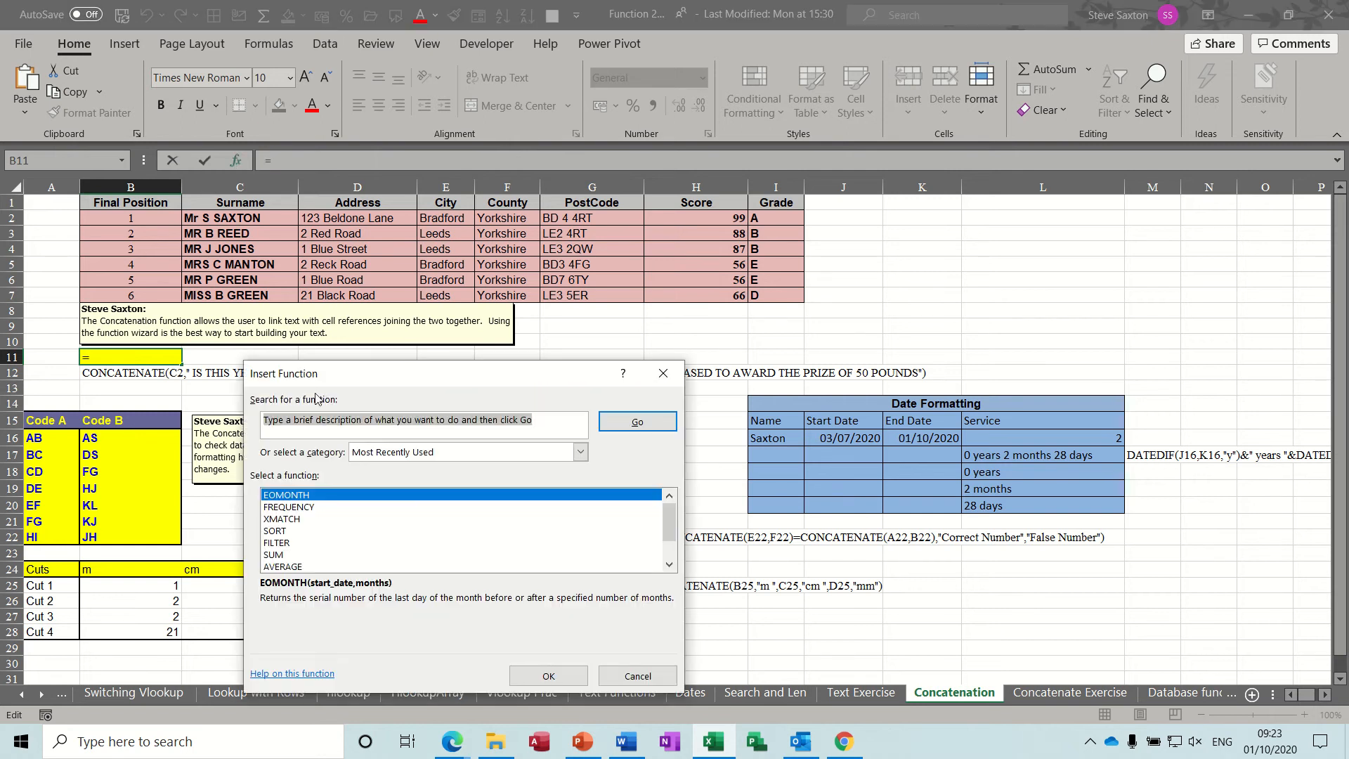
text(concat)
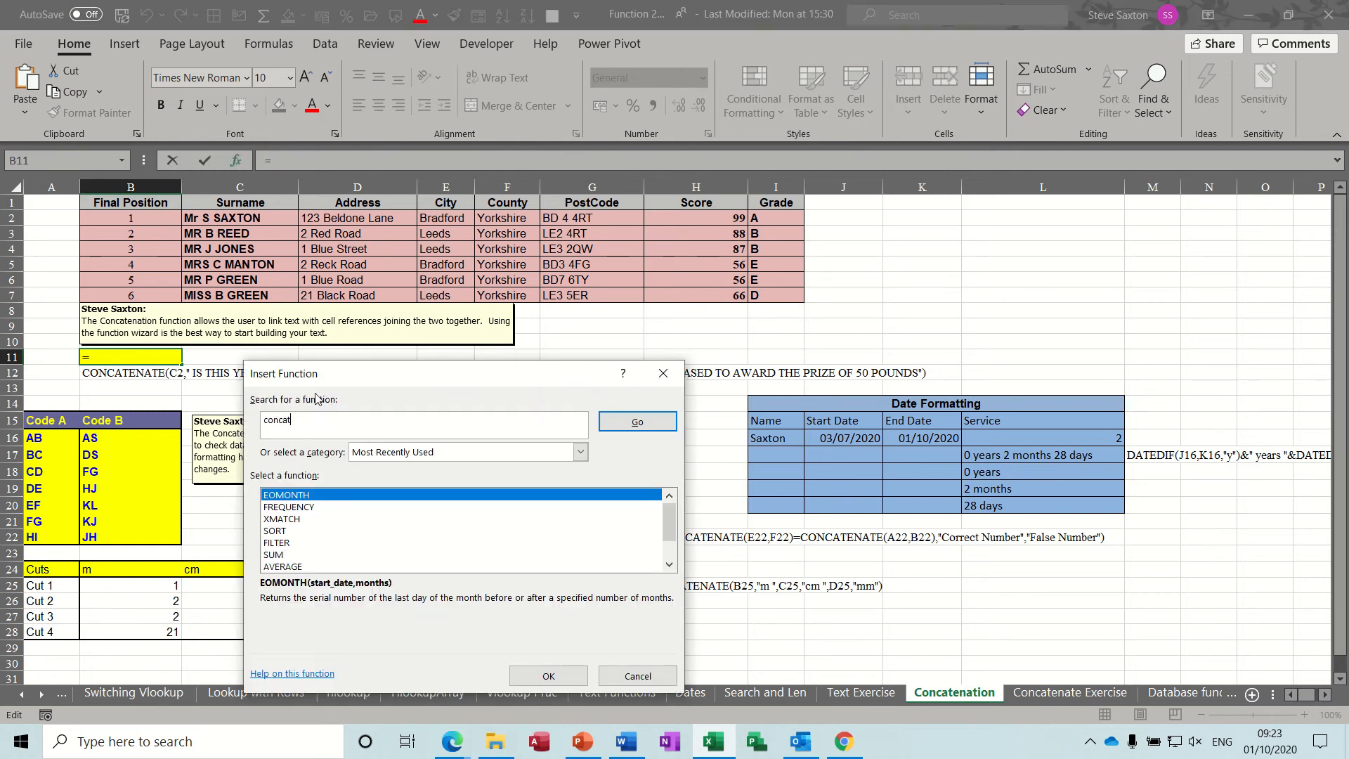
text(enate)
click(640, 427)
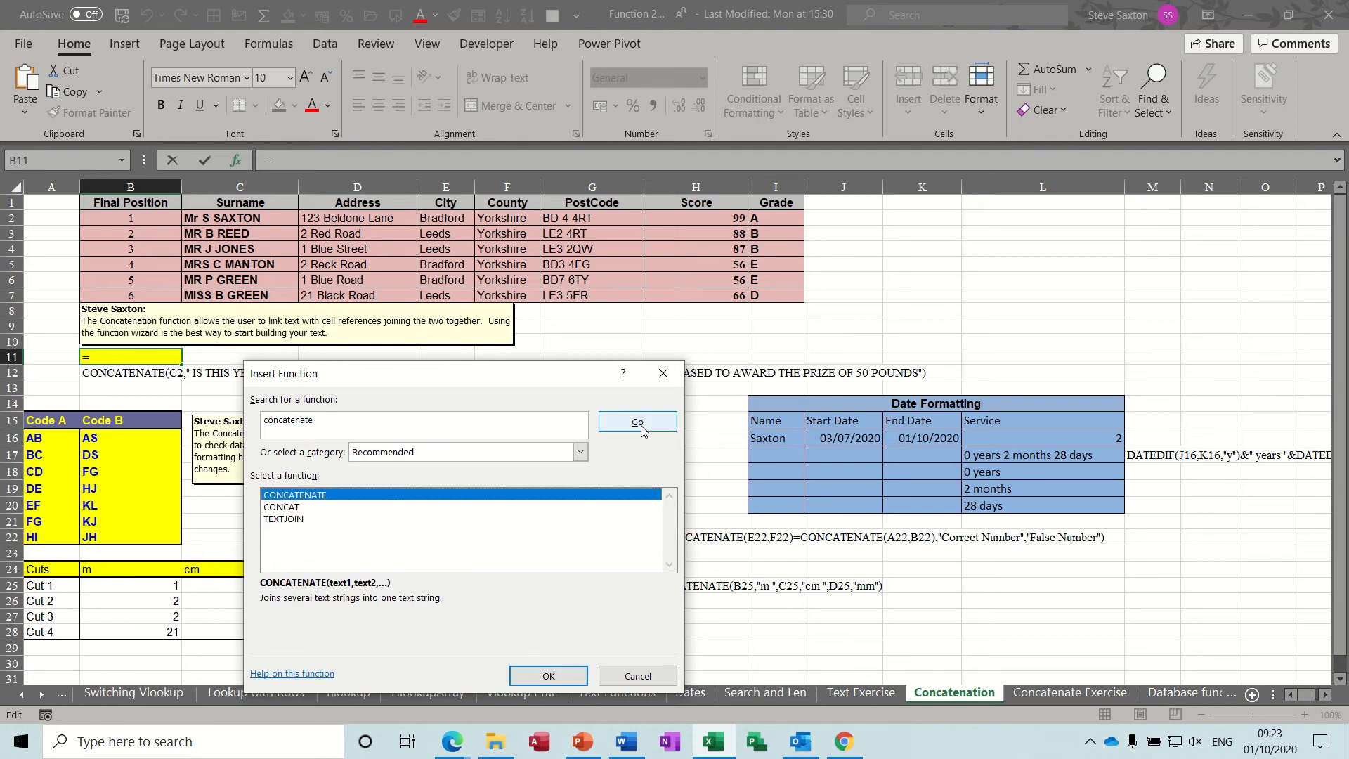
double_click(345, 495)
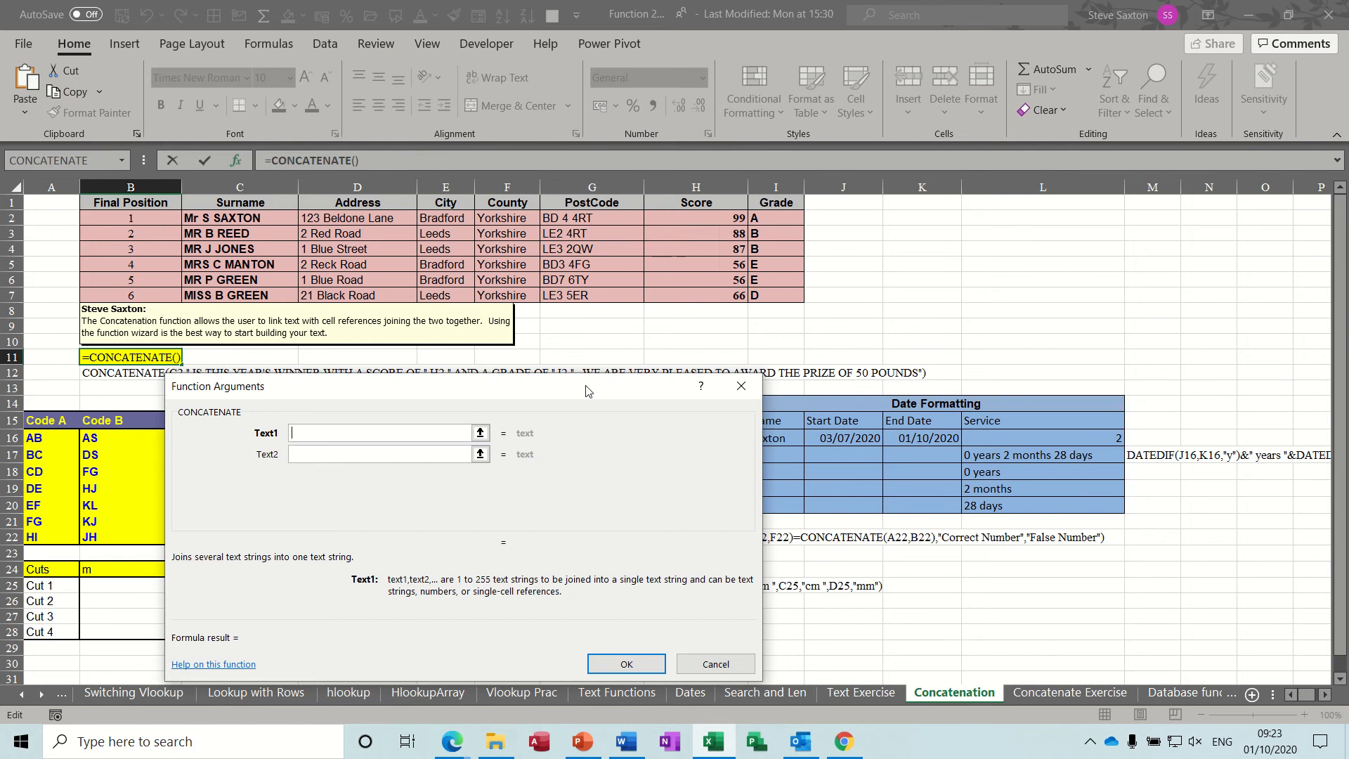
Step: Set the CONCATENATE arguments Text1 to cell C2 and Text2 to "Is this years winner with a score of "
drag(586, 391, 1064, 222)
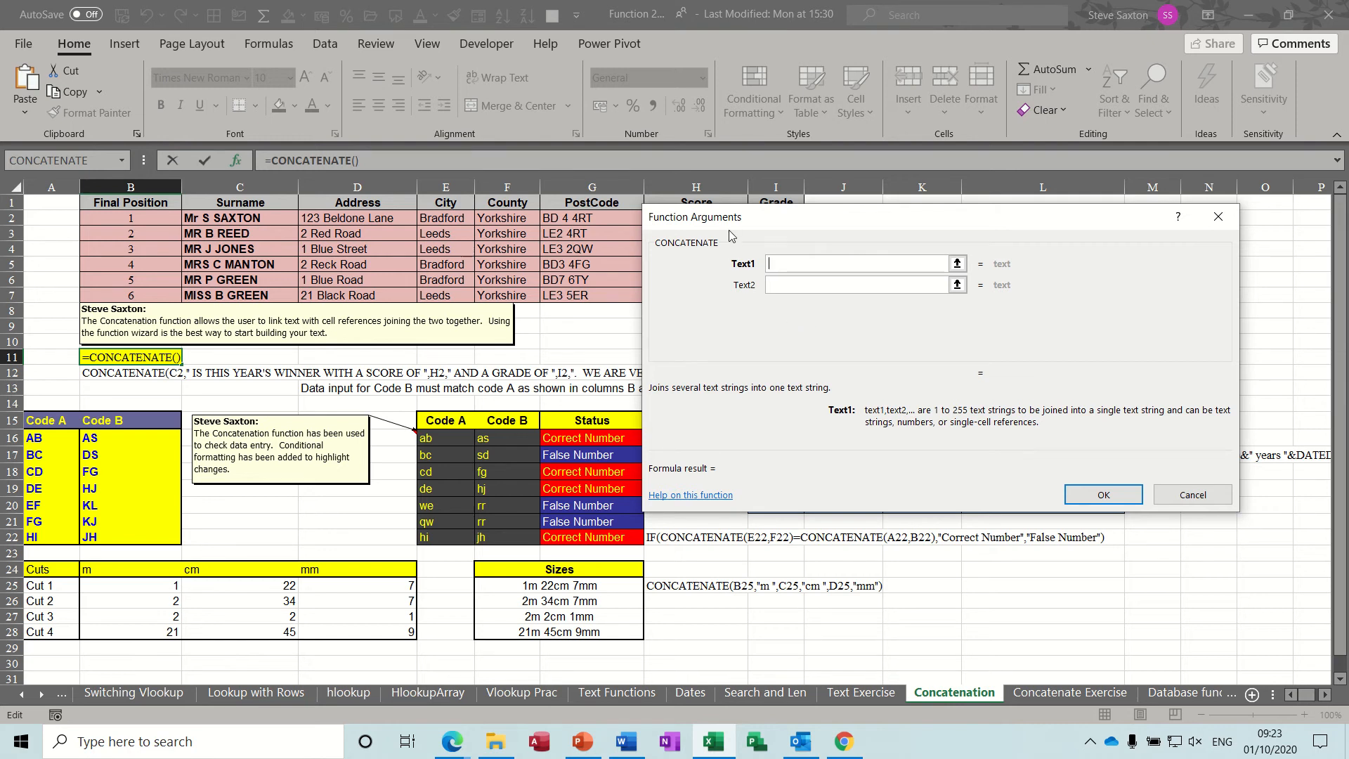
click(265, 218)
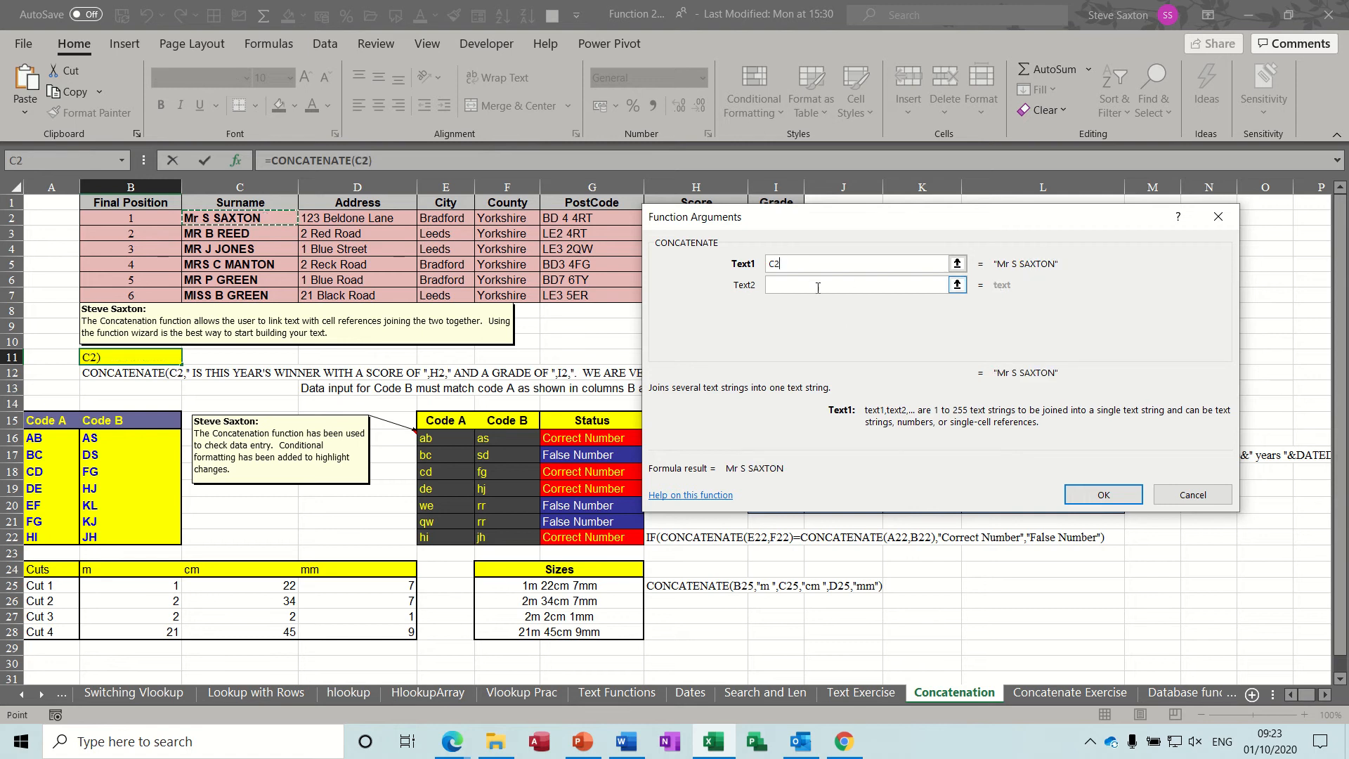
click(781, 285)
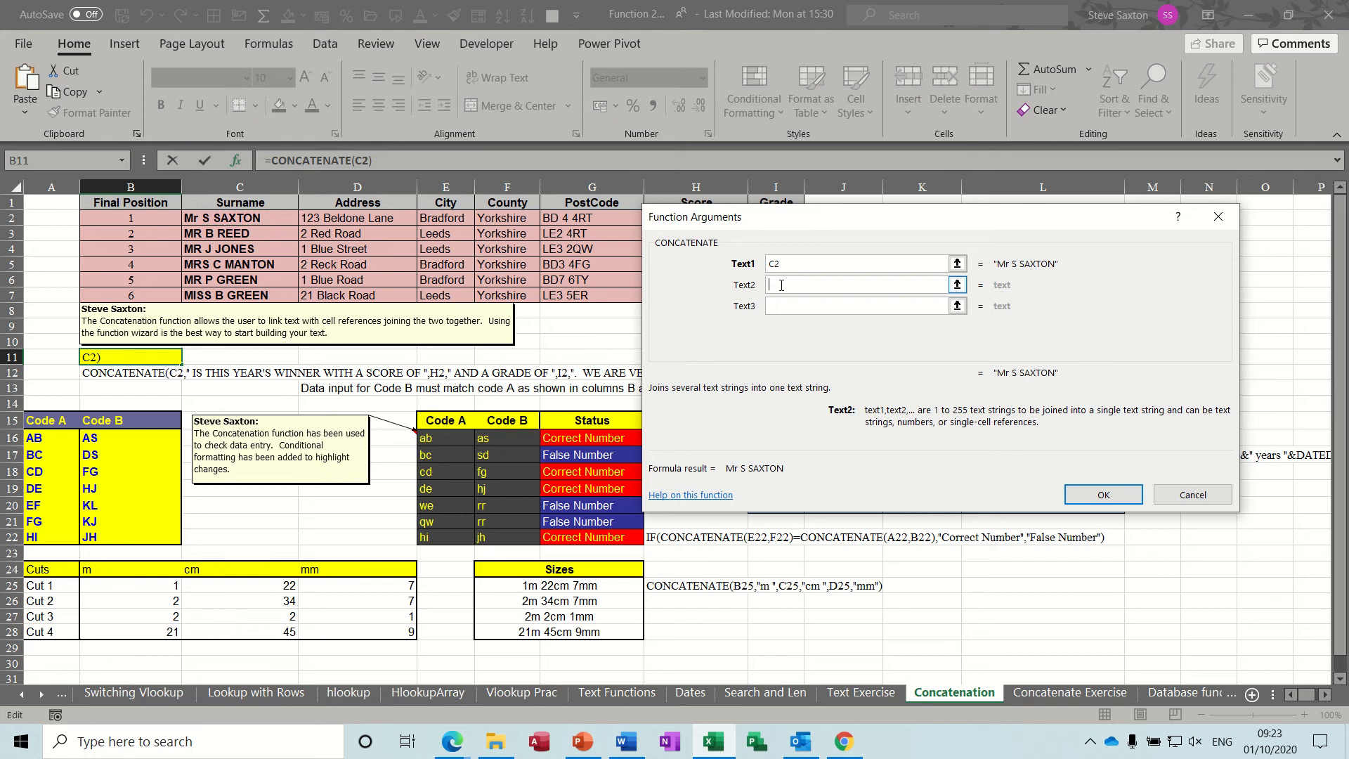
text(Is)
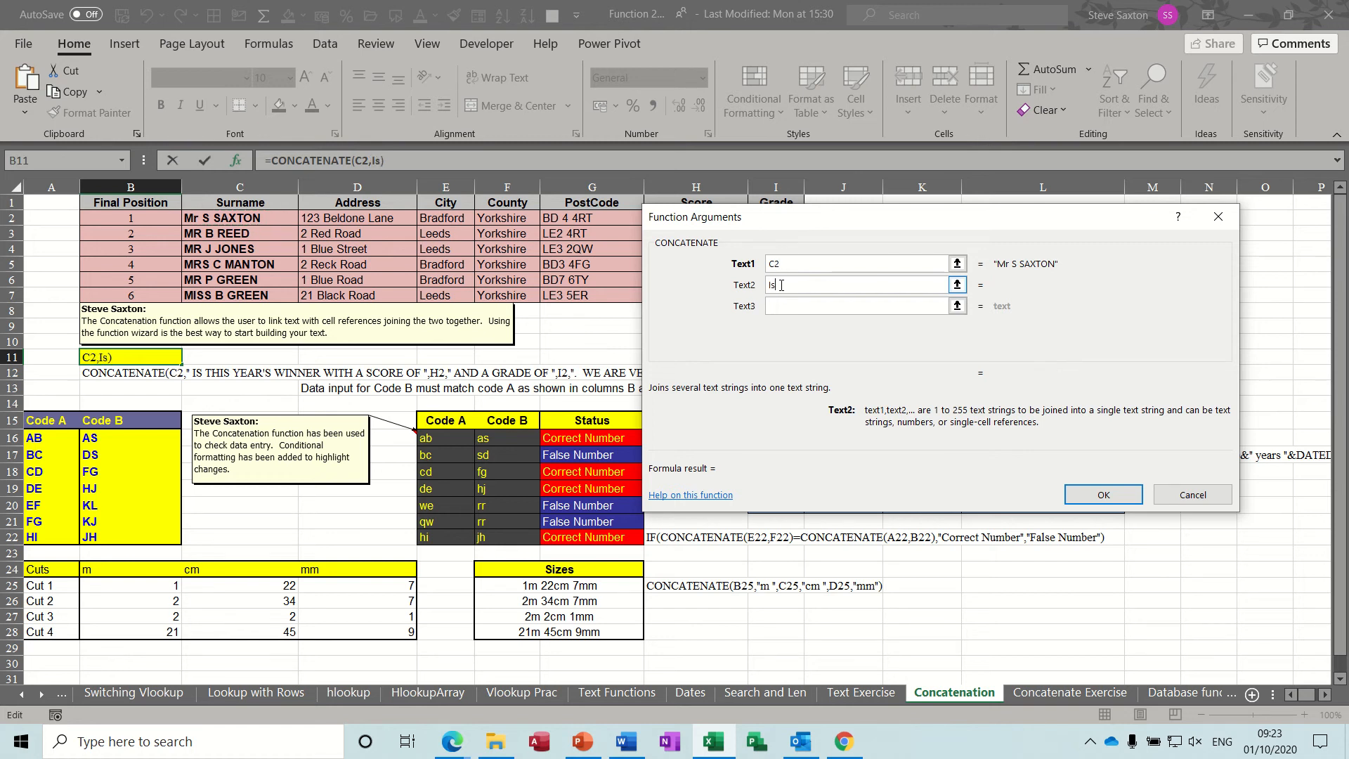
text( this years winner)
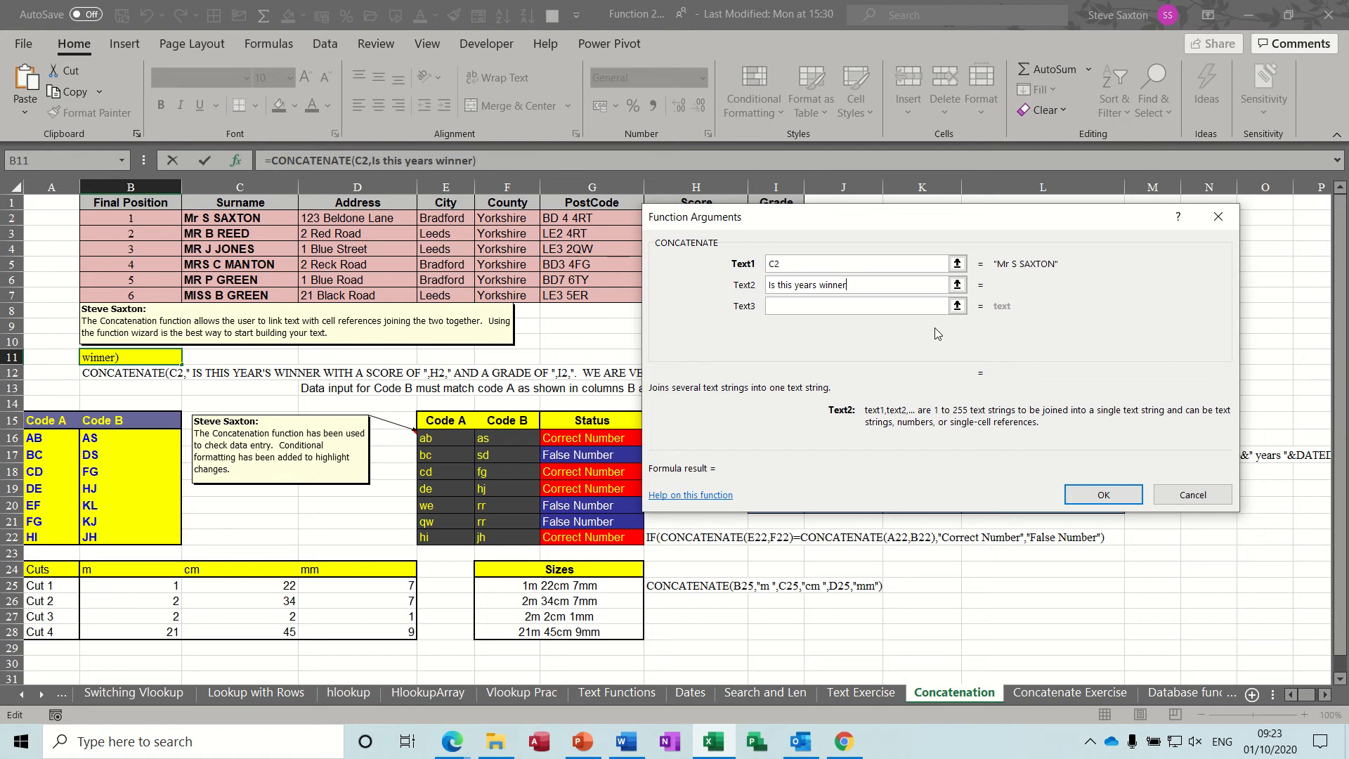
text(with a score of)
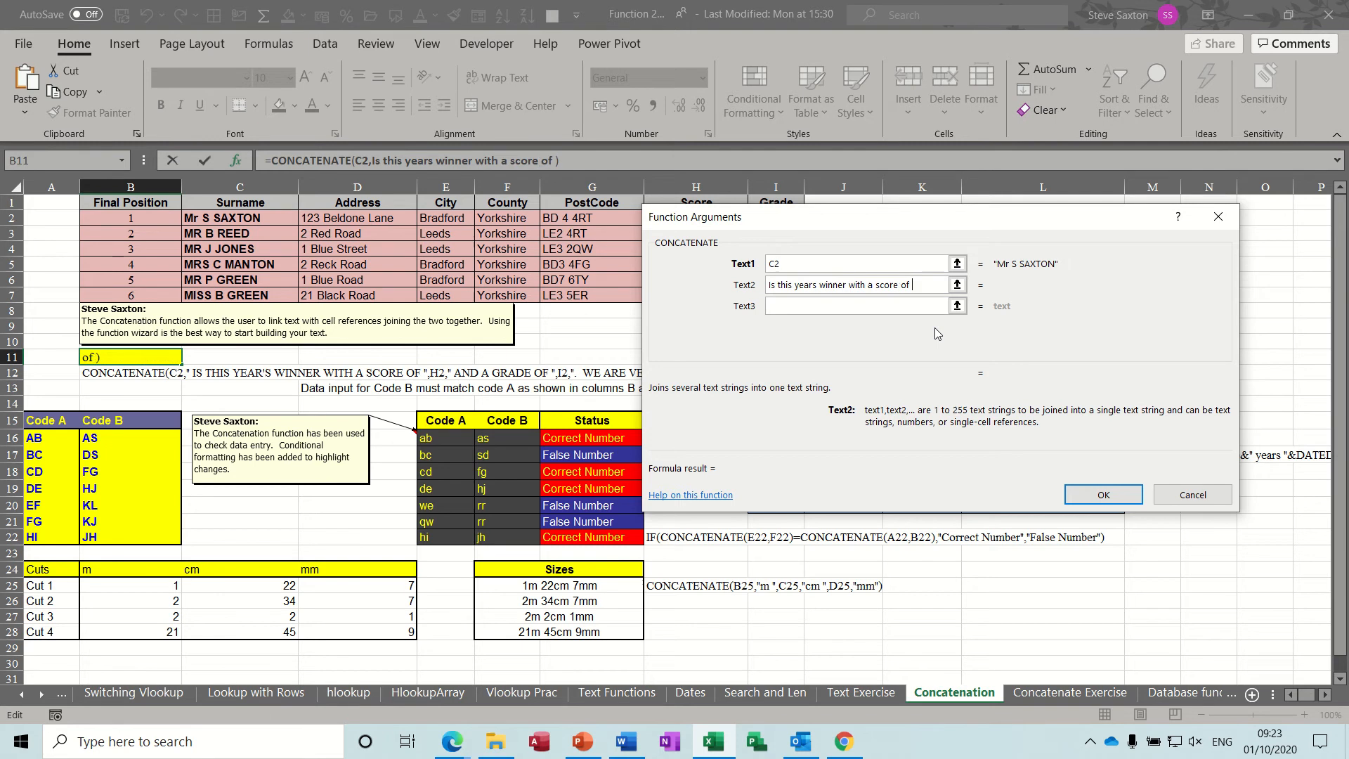
Step: Set Text3 to cell H2, Text4 to "and a grade of " and Text5 to cell I2
click(841, 307)
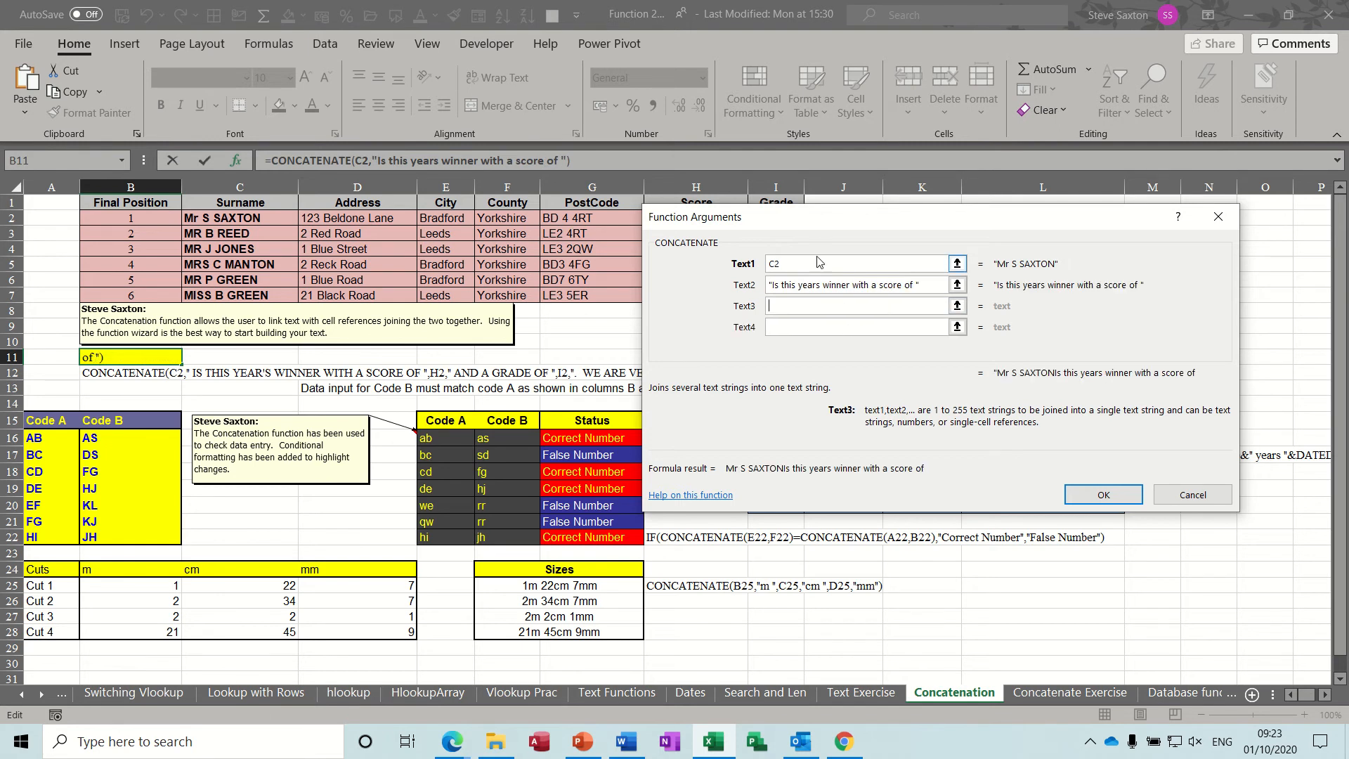
drag(813, 225, 837, 277)
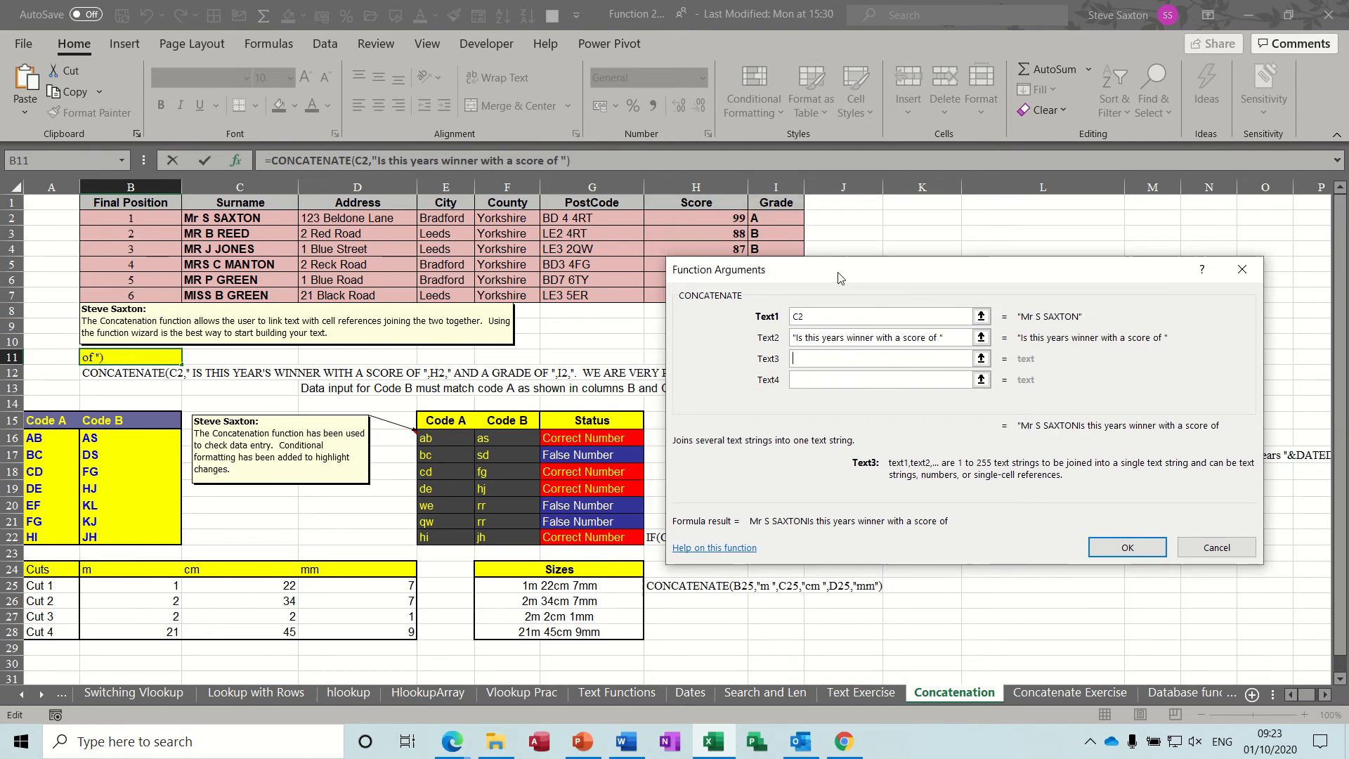
click(709, 215)
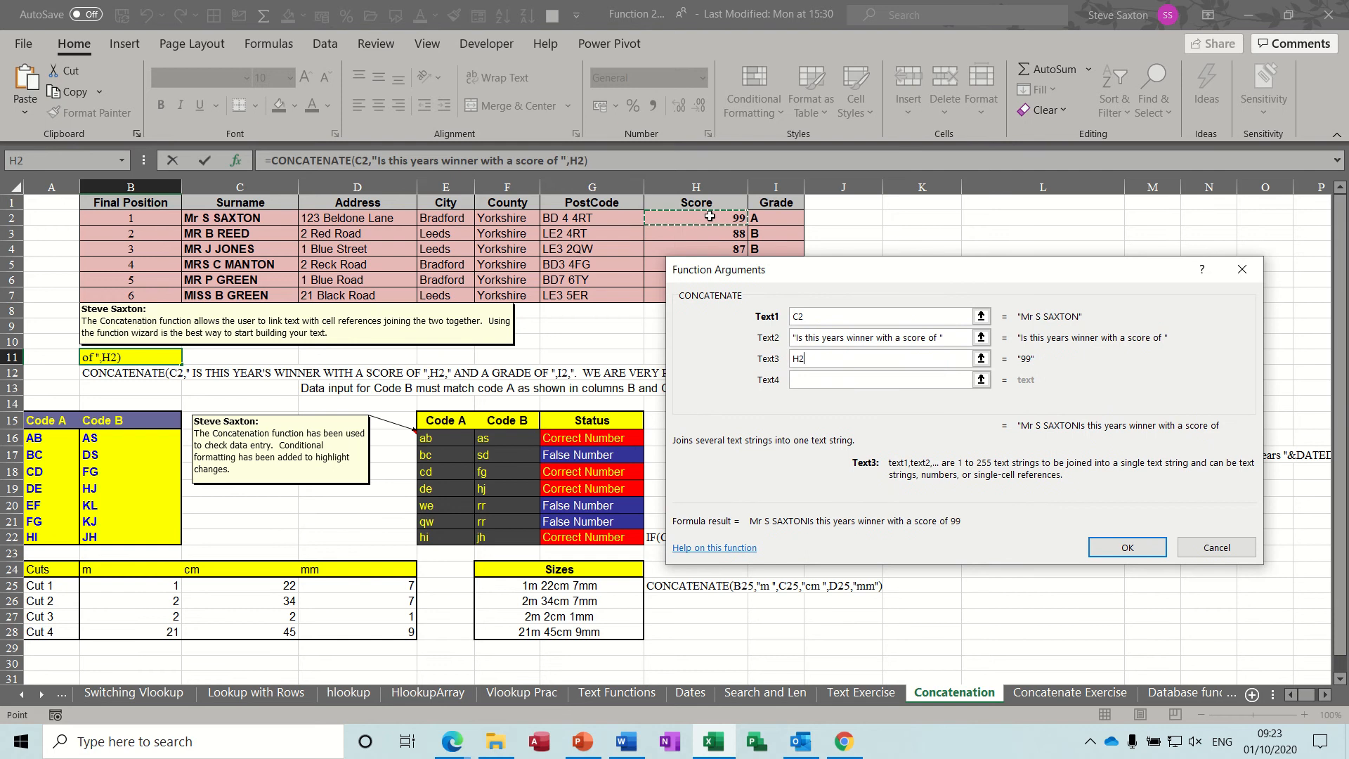
click(804, 379)
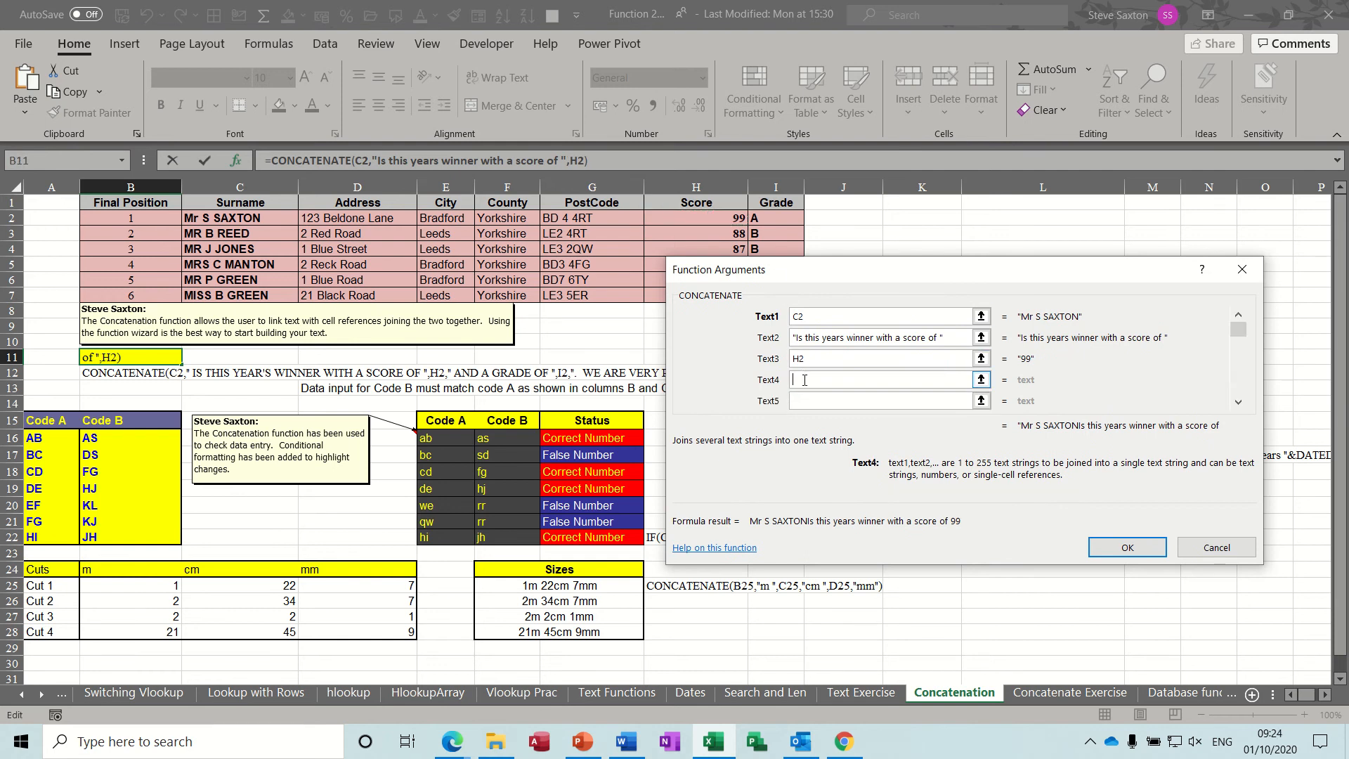
text(and a gra)
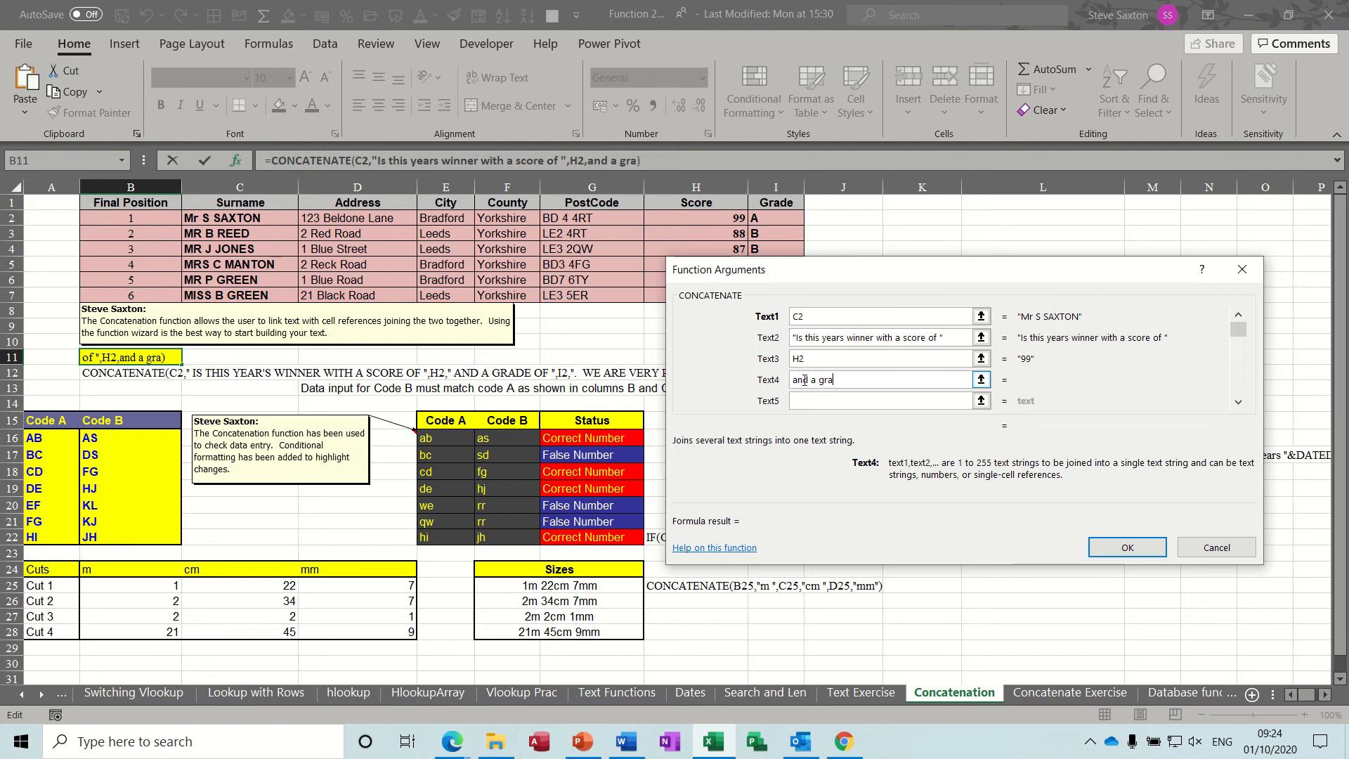
text(de of)
key(Tab)
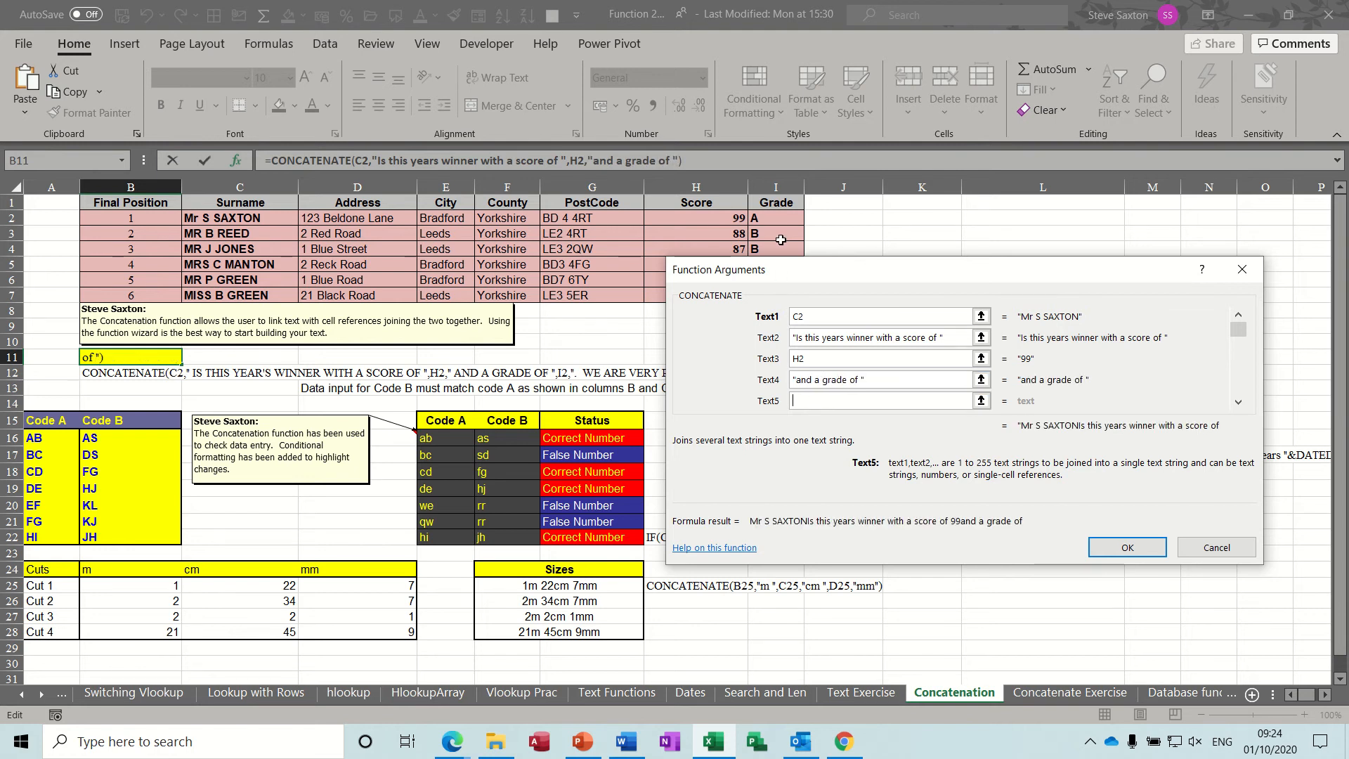
click(772, 218)
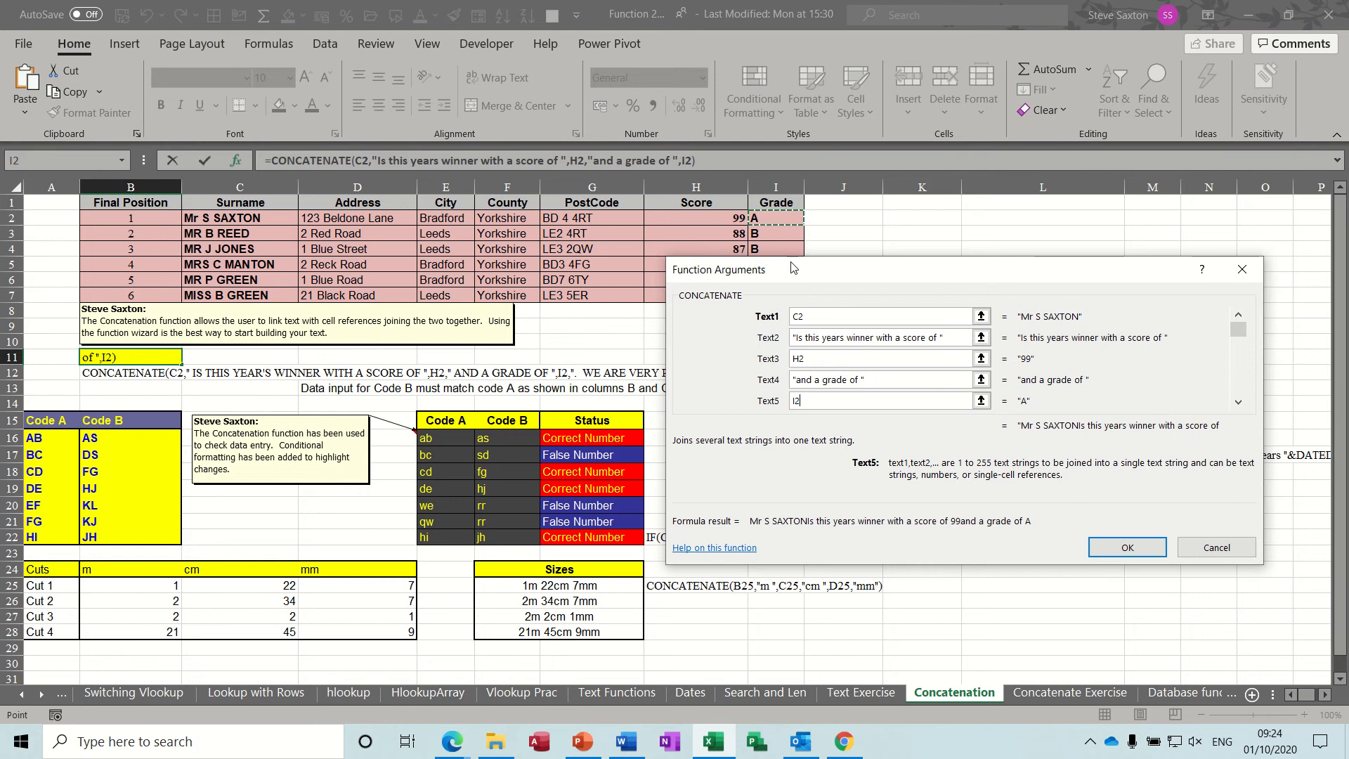
Step: Set Text6 to "we are please to award a prize of £50" and complete the formula
drag(792, 267, 601, 402)
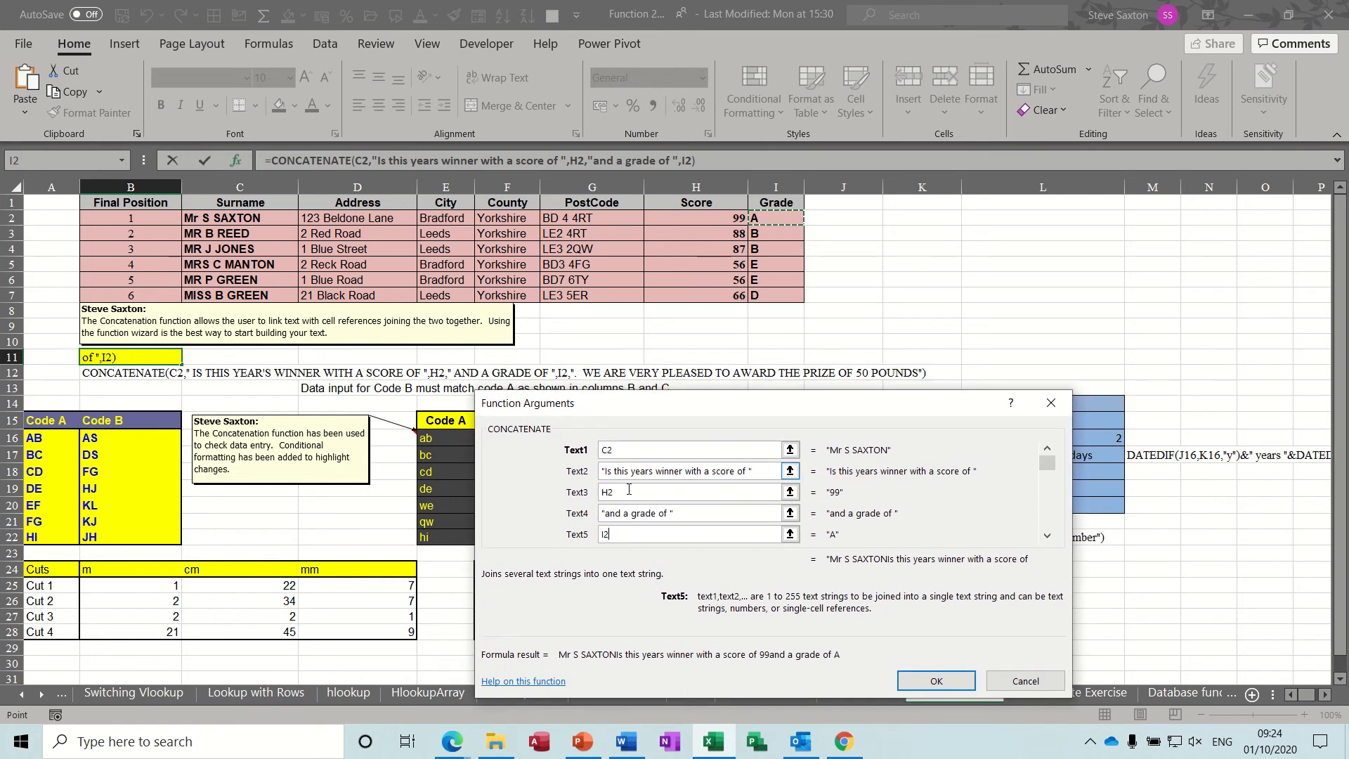
click(1047, 537)
click(616, 536)
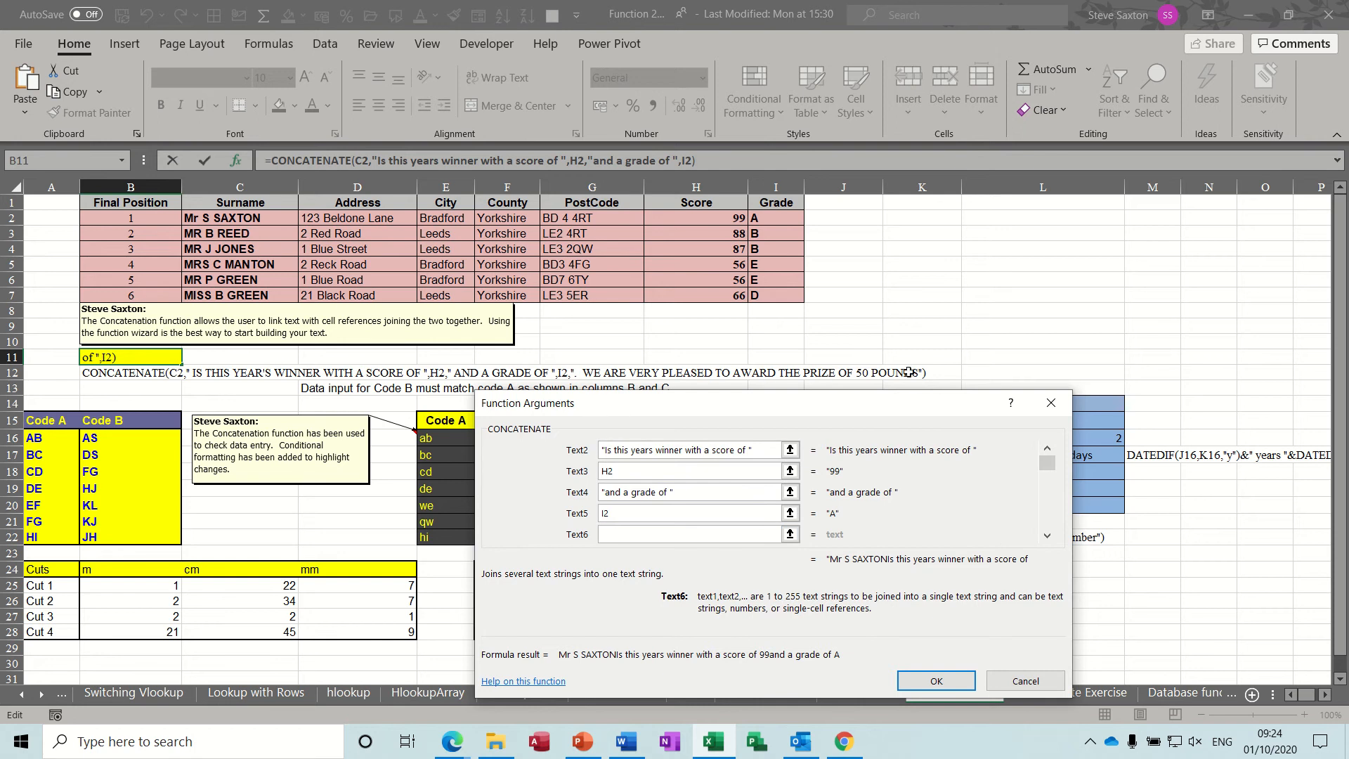
click(640, 540)
text(we)
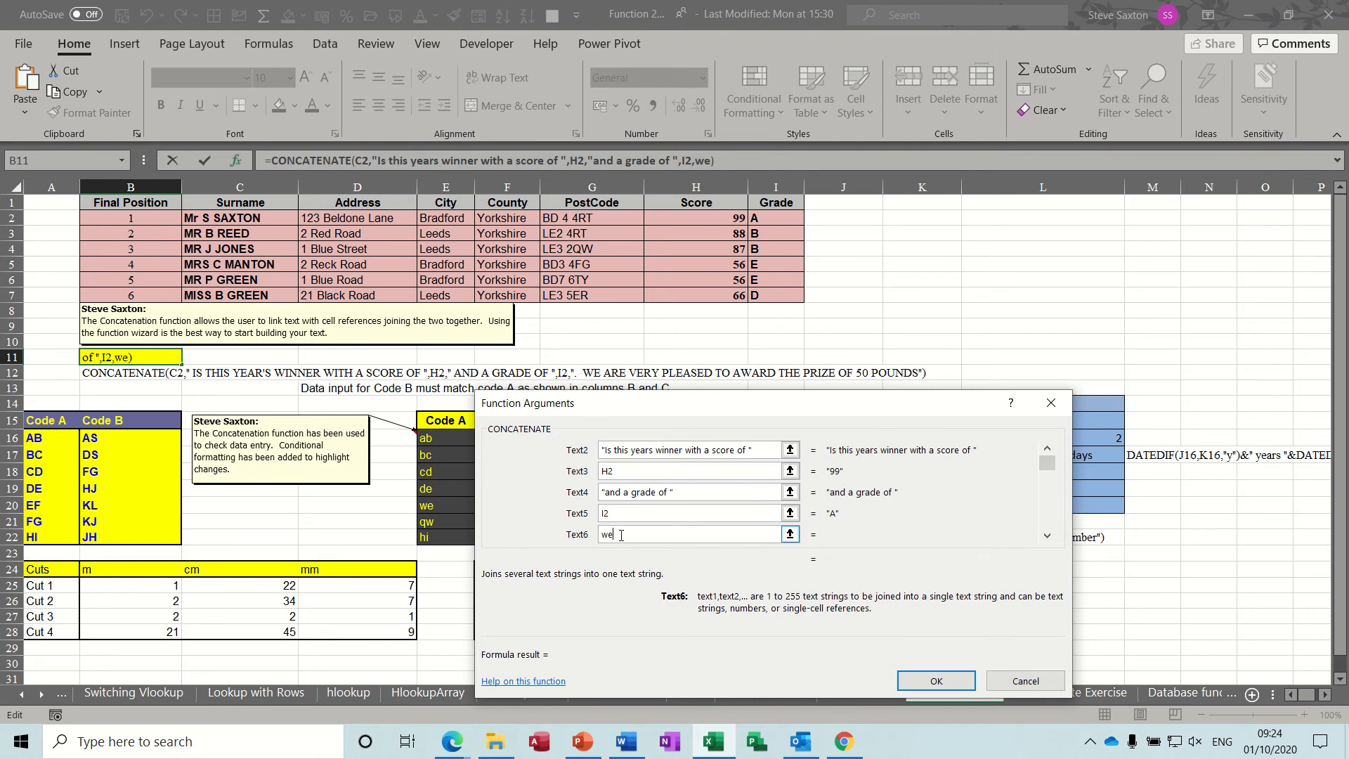
text( are please )
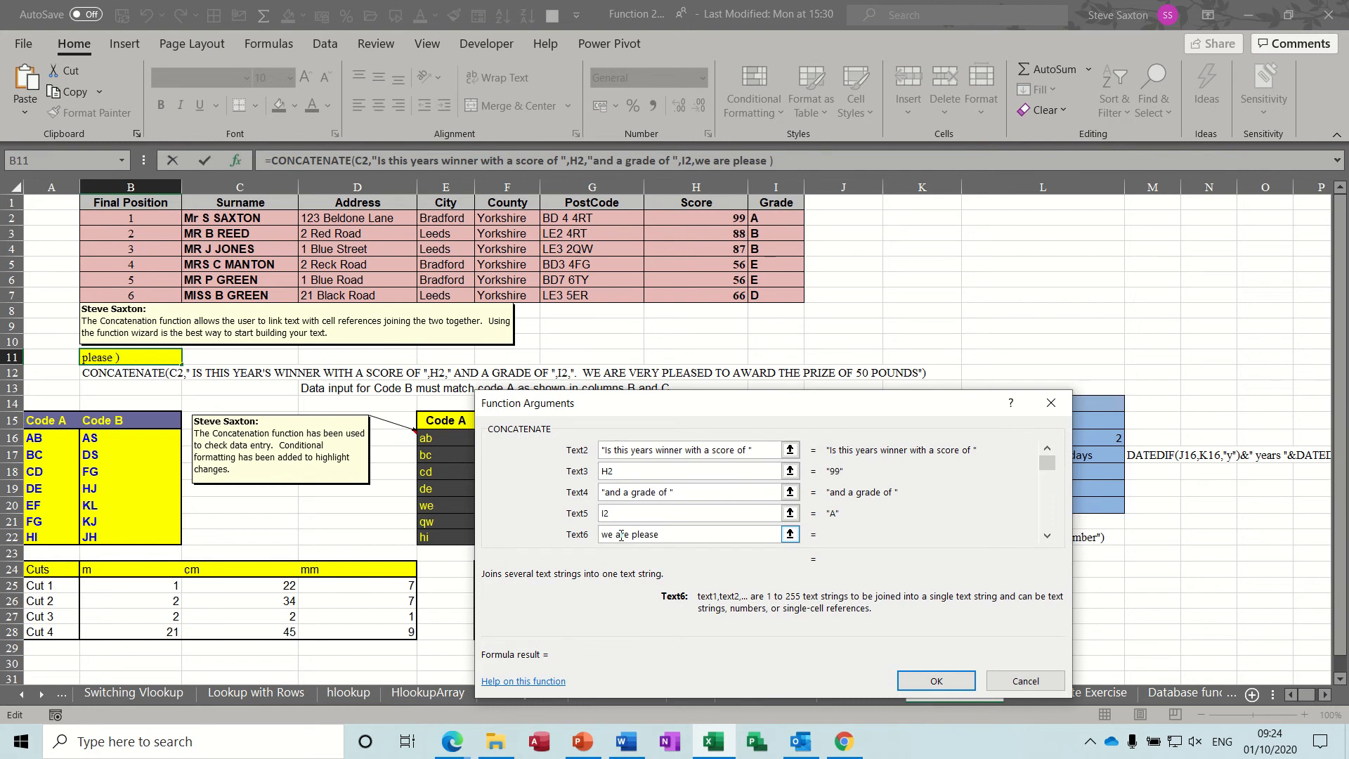
text(to award a prix)
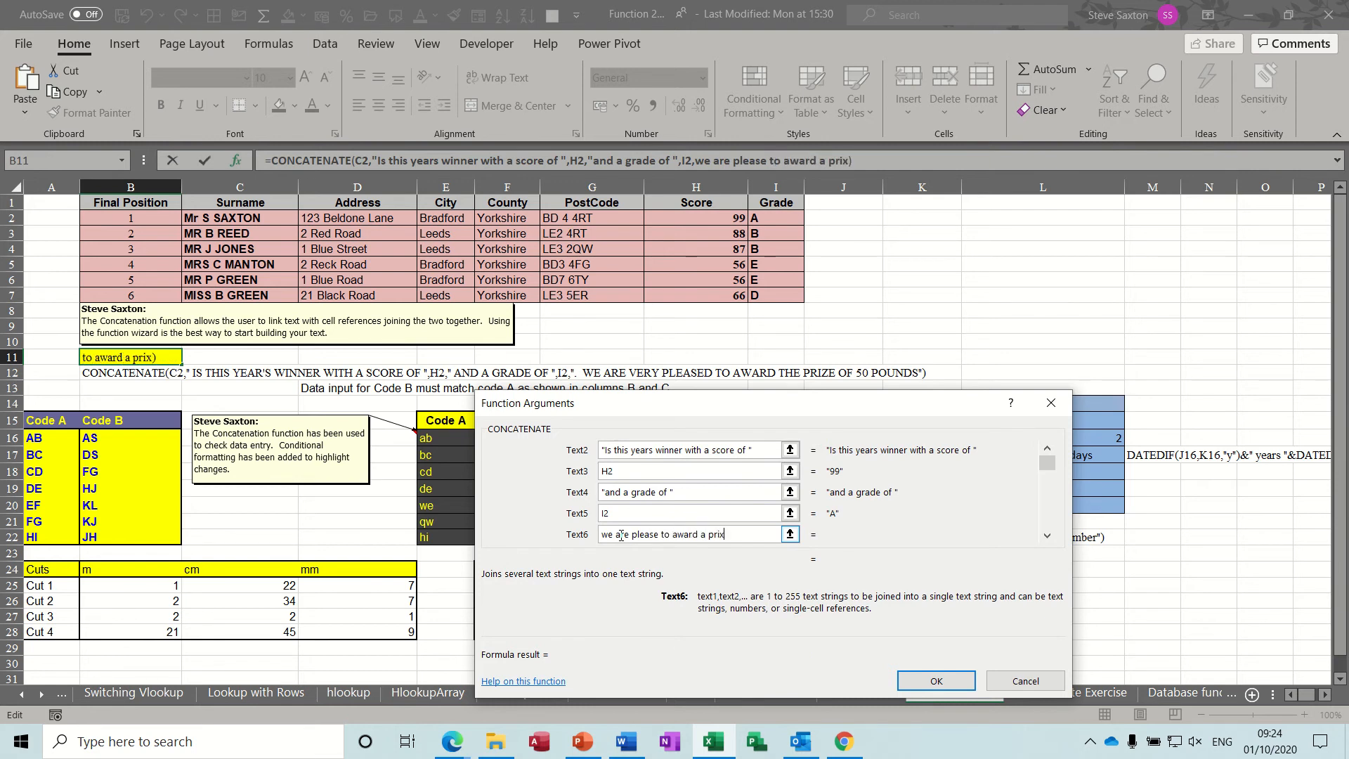
key(BackSpace)
text(ze of £50)
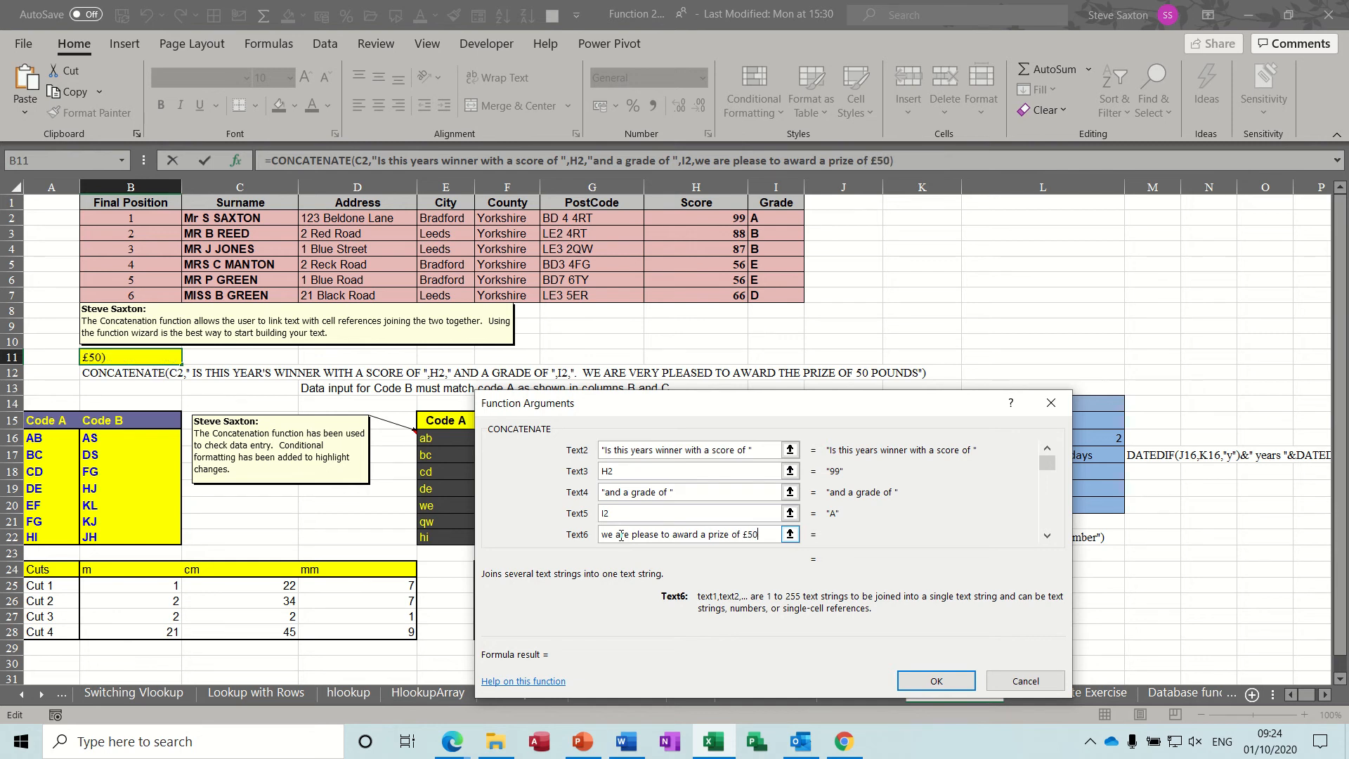
click(927, 678)
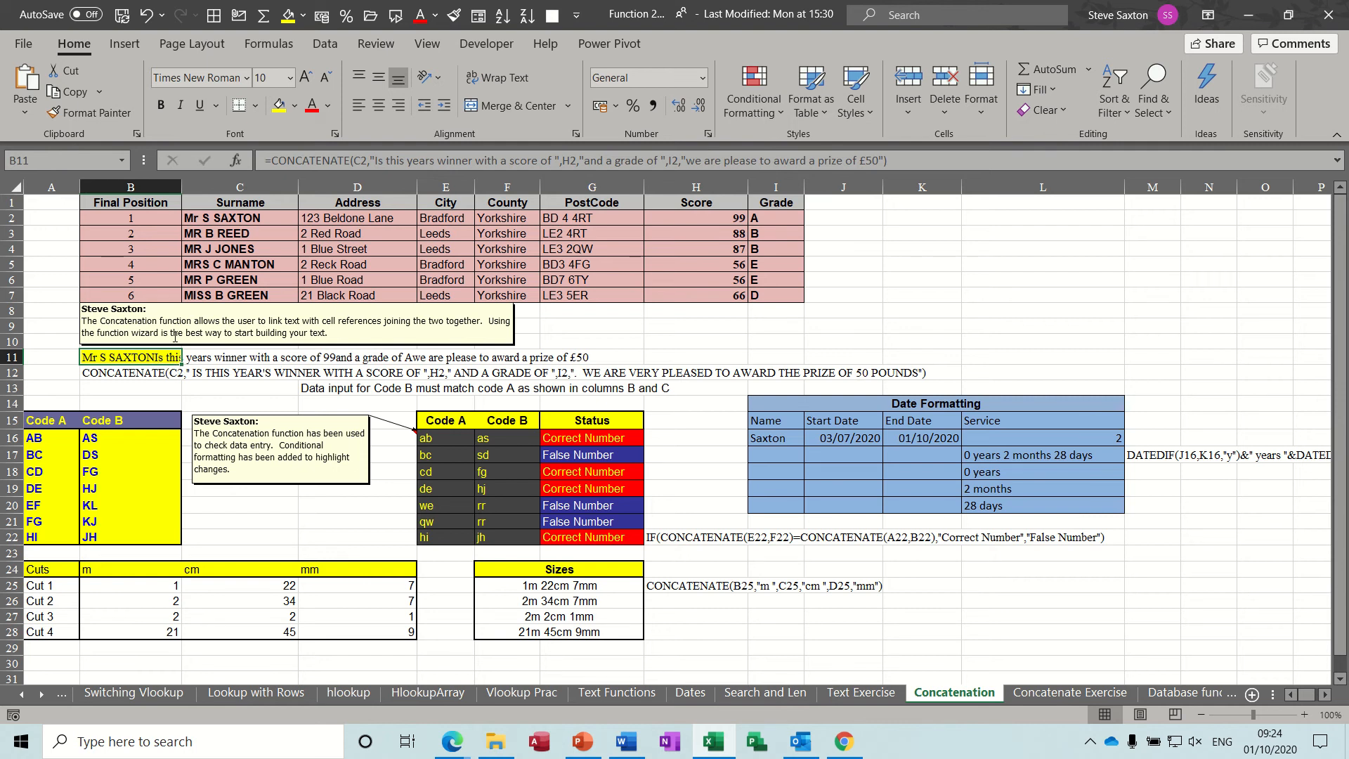
Step: Add a leading space inside the quotes before "Is this years", "and a grade" and "we are please" in the B11 formula
click(378, 160)
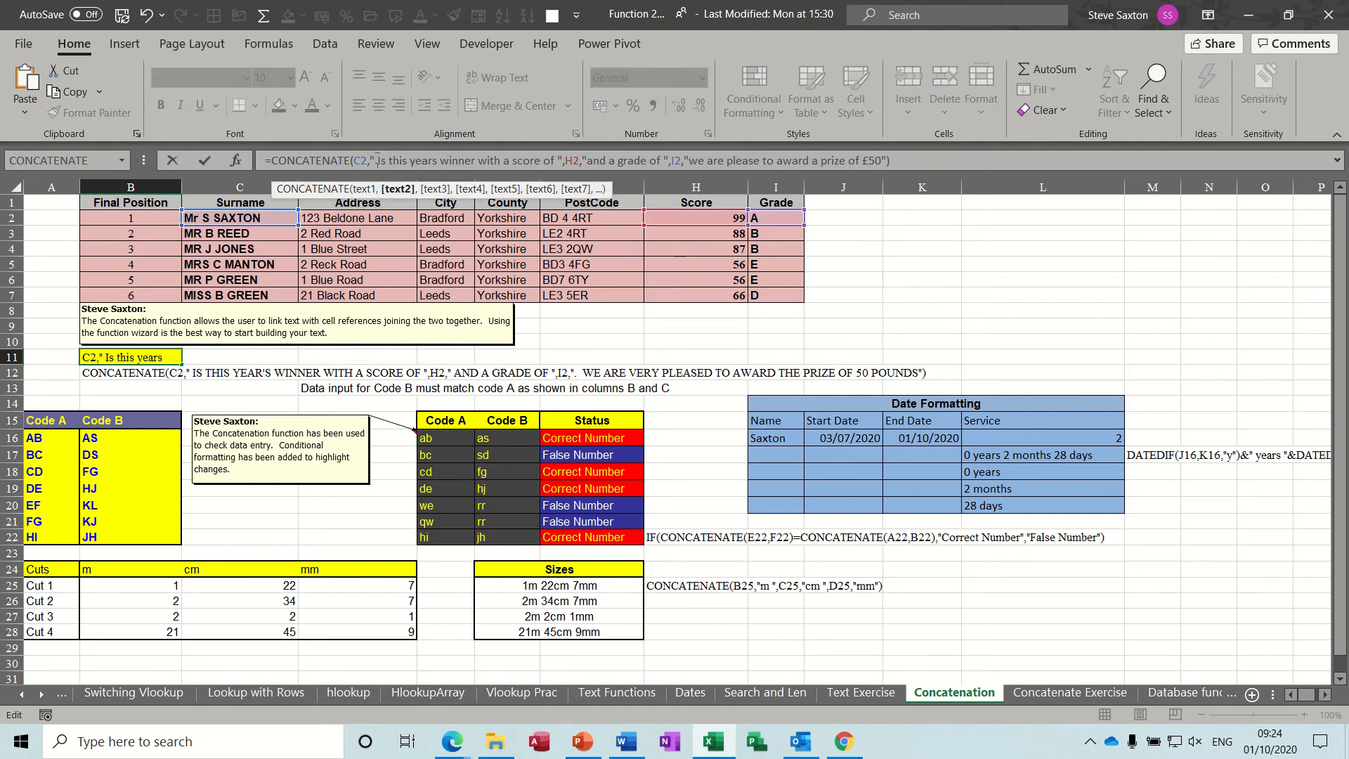
click(589, 161)
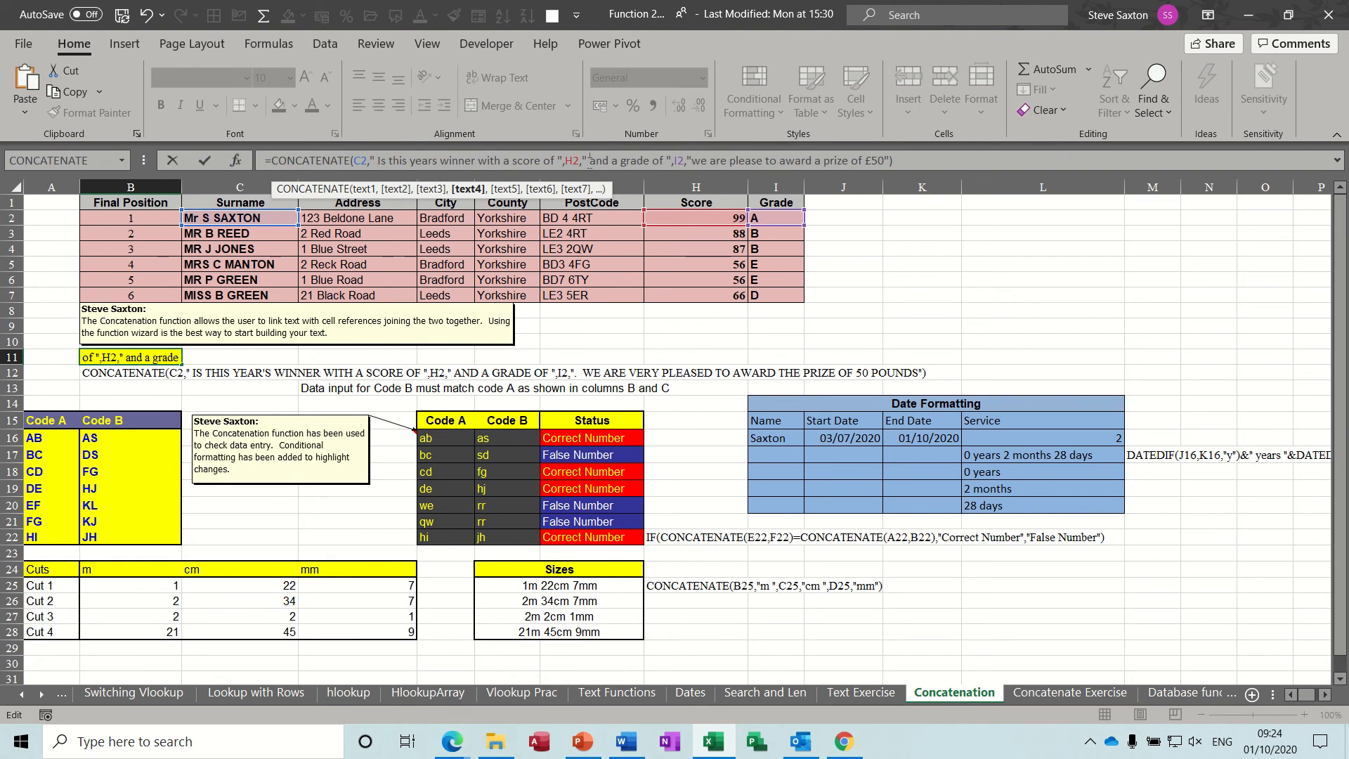
click(693, 160)
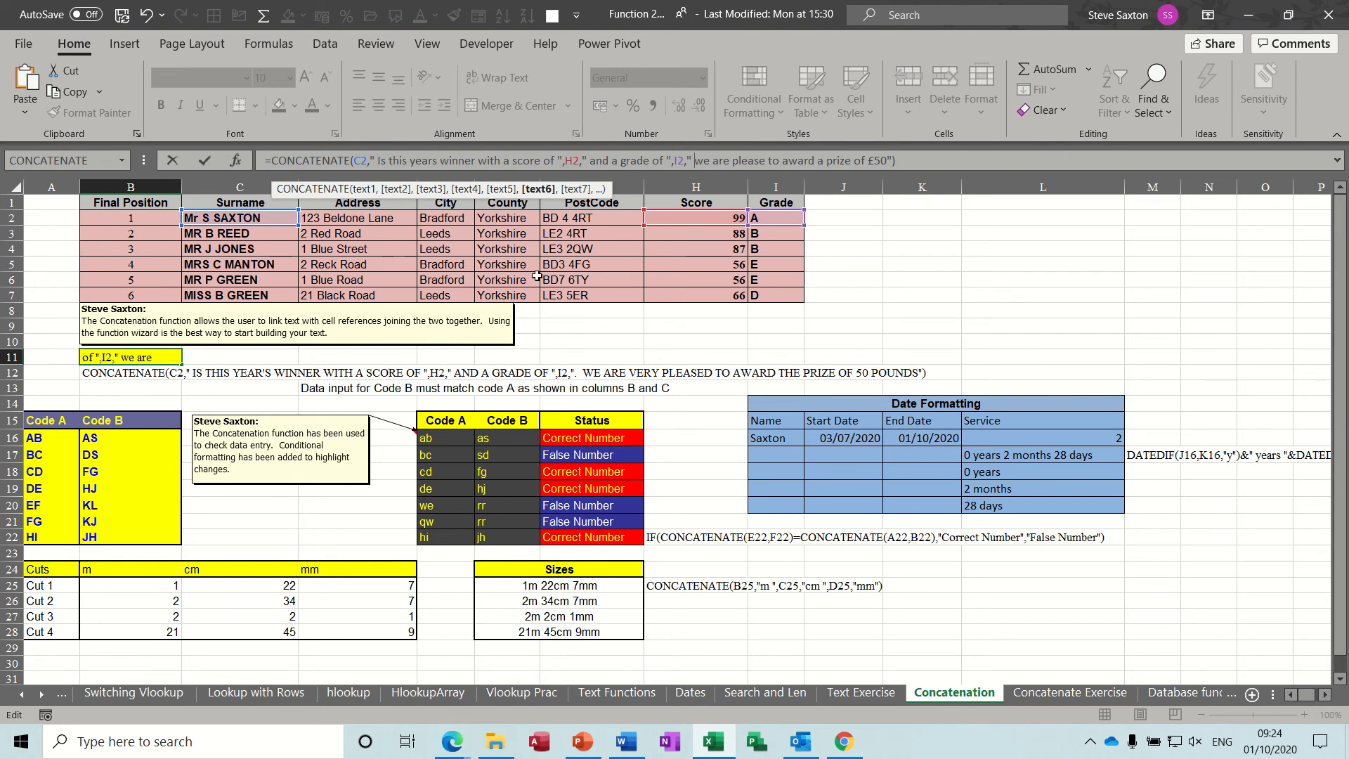
click(204, 162)
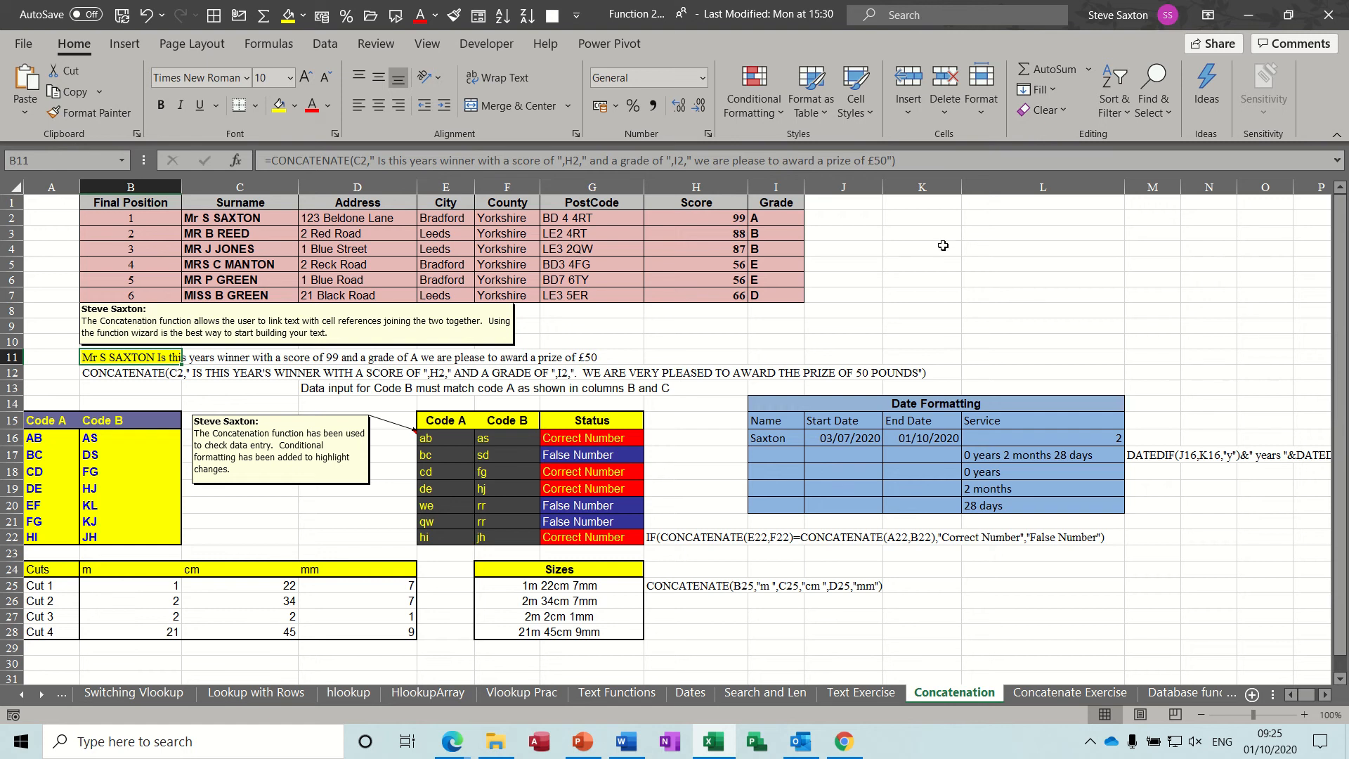
Step: Draw a rectangle about 2.9 cm high and 6 cm wide beside the results table, over column L
click(982, 219)
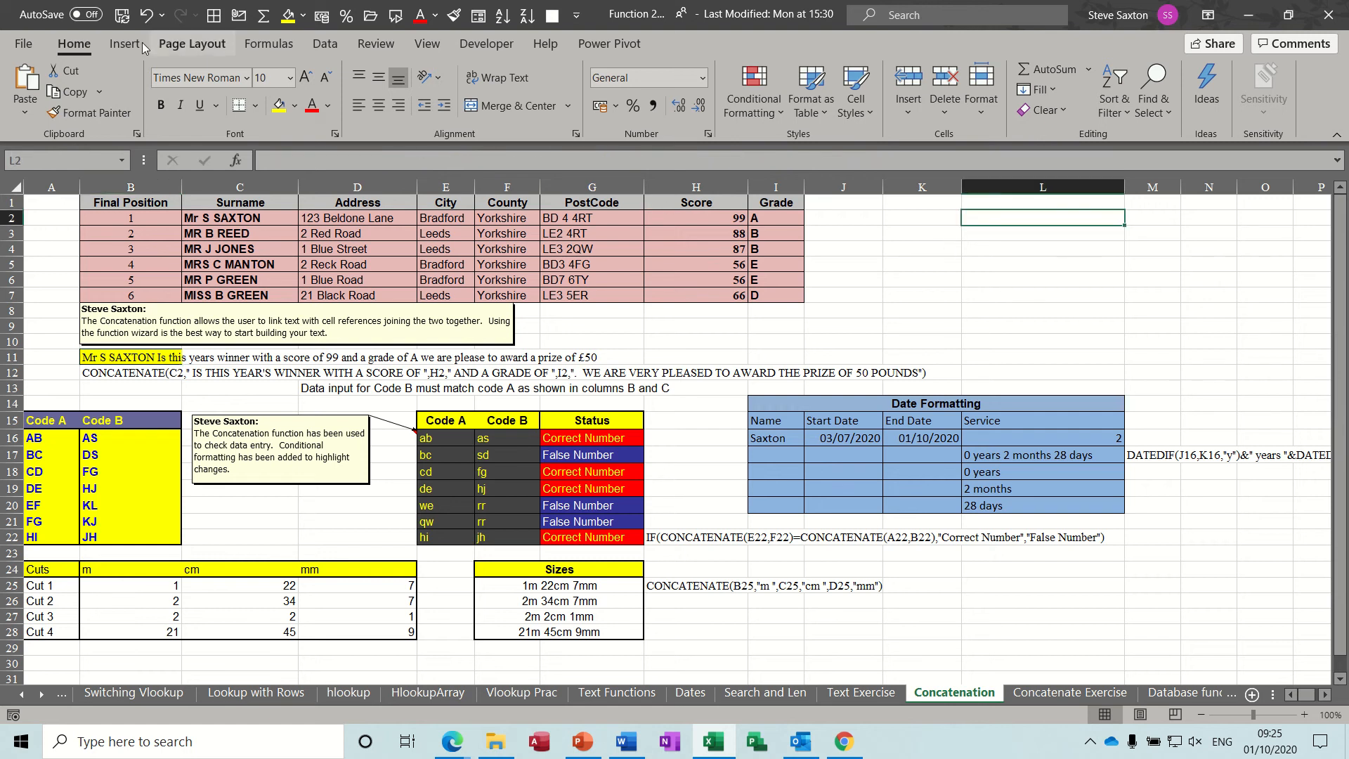
click(124, 44)
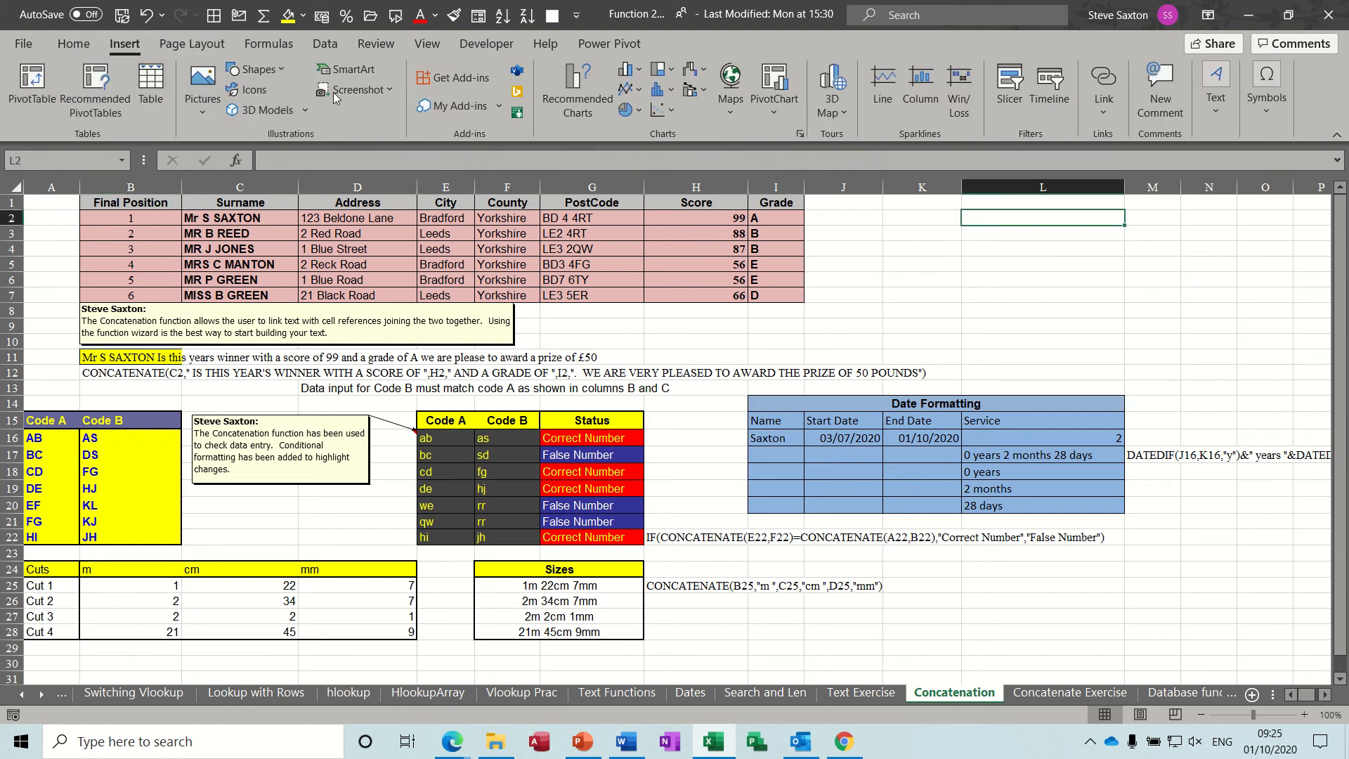
click(280, 70)
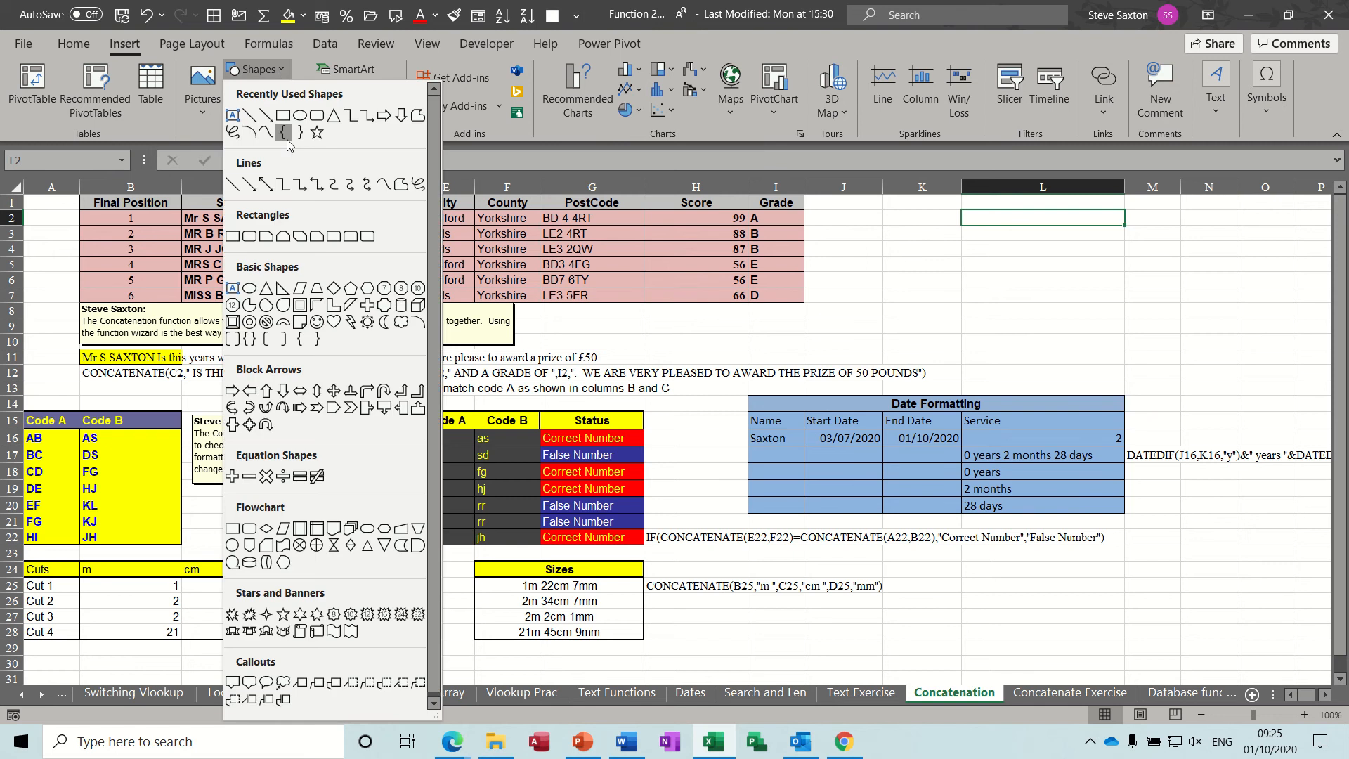
click(233, 237)
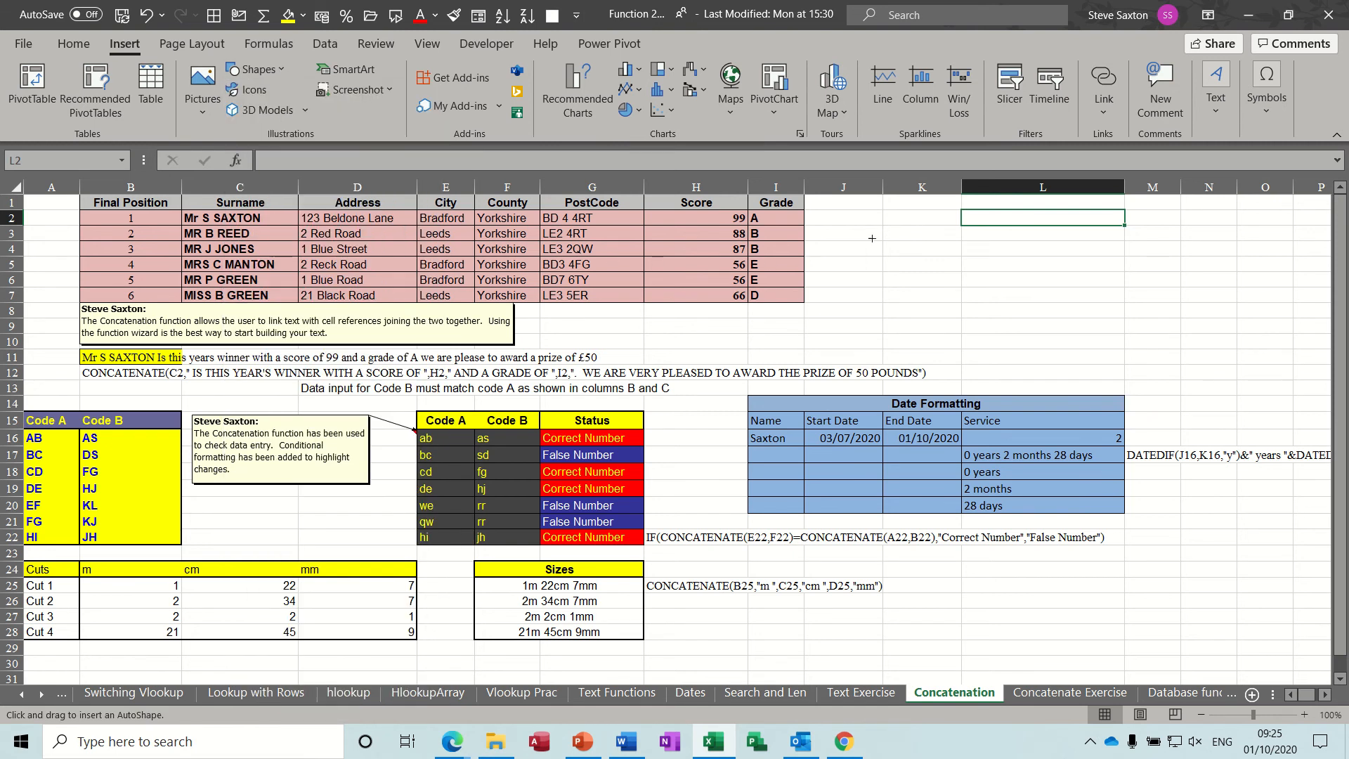
drag(942, 221, 1142, 320)
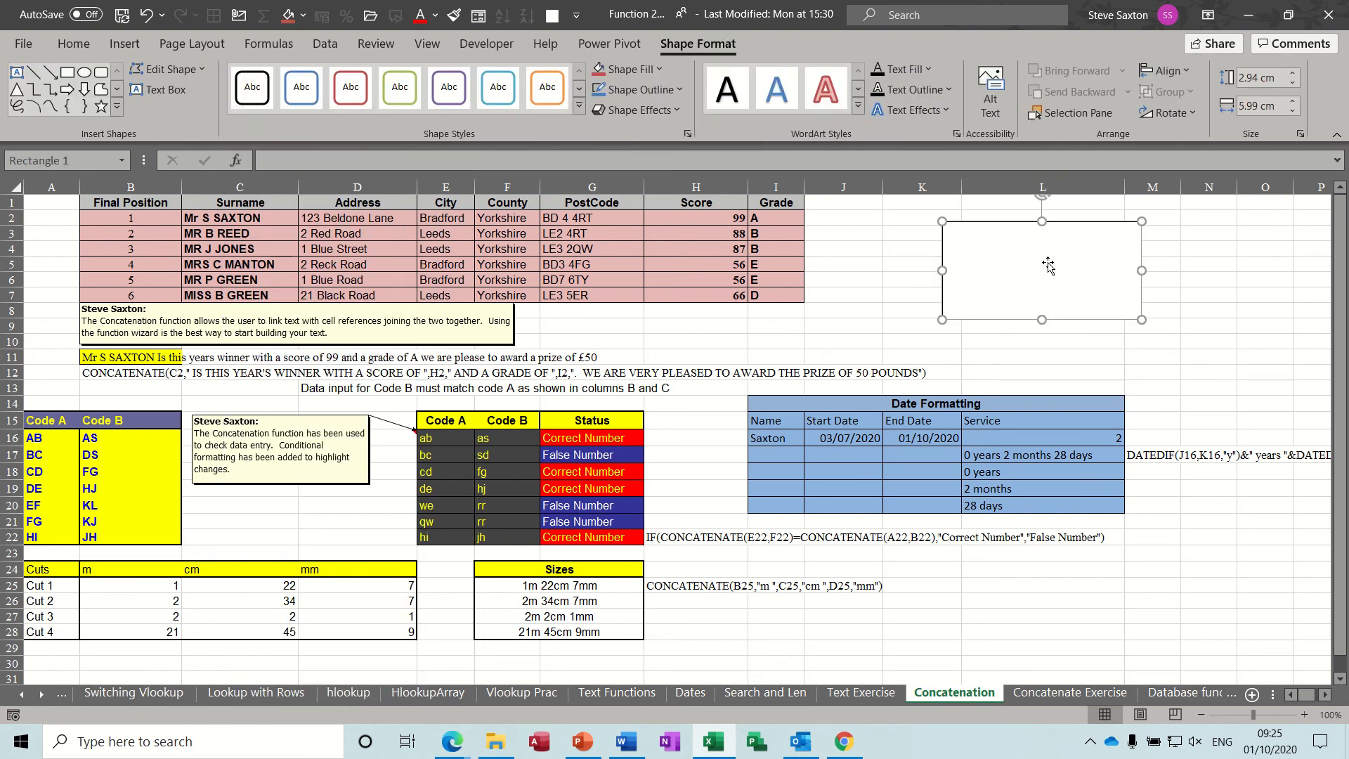
Step: Link the rectangle's text to cell B11 with the formula =$B$11
click(362, 157)
text(=)
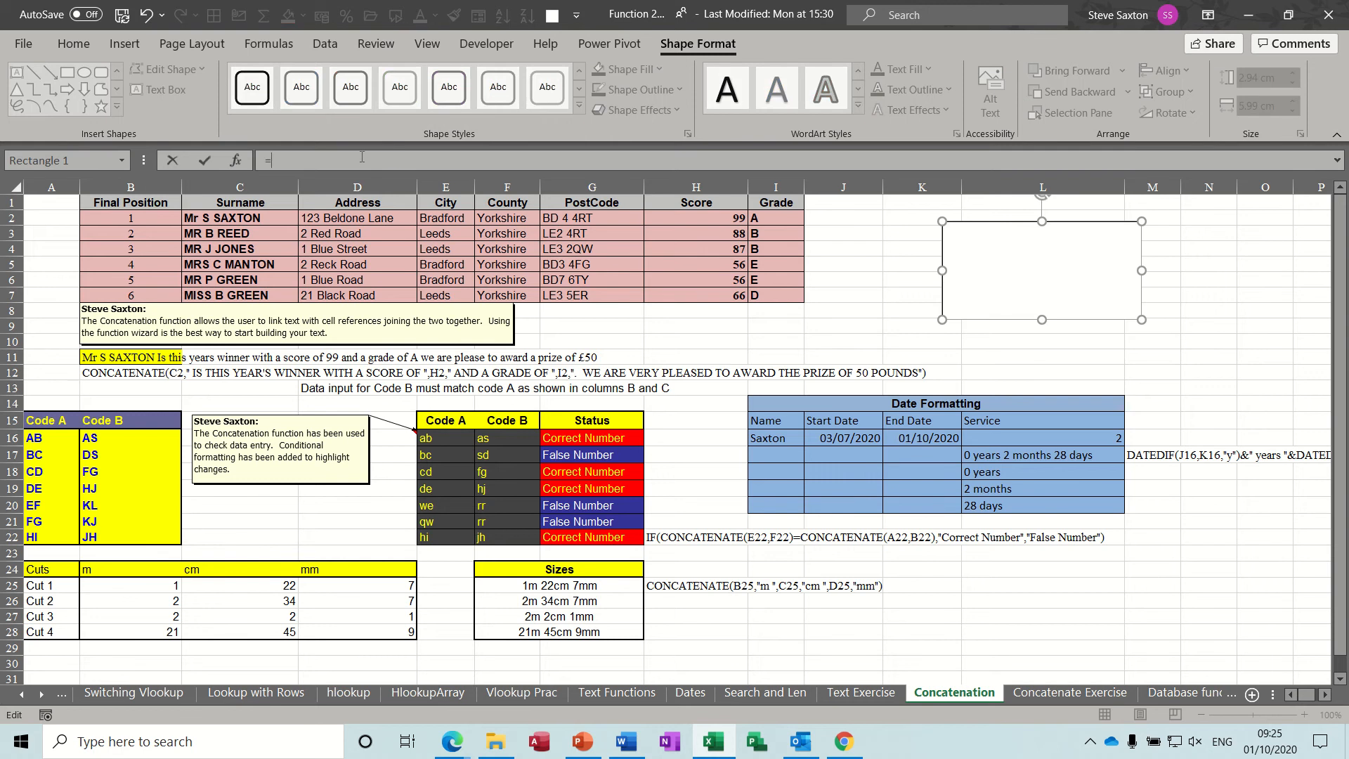
click(135, 358)
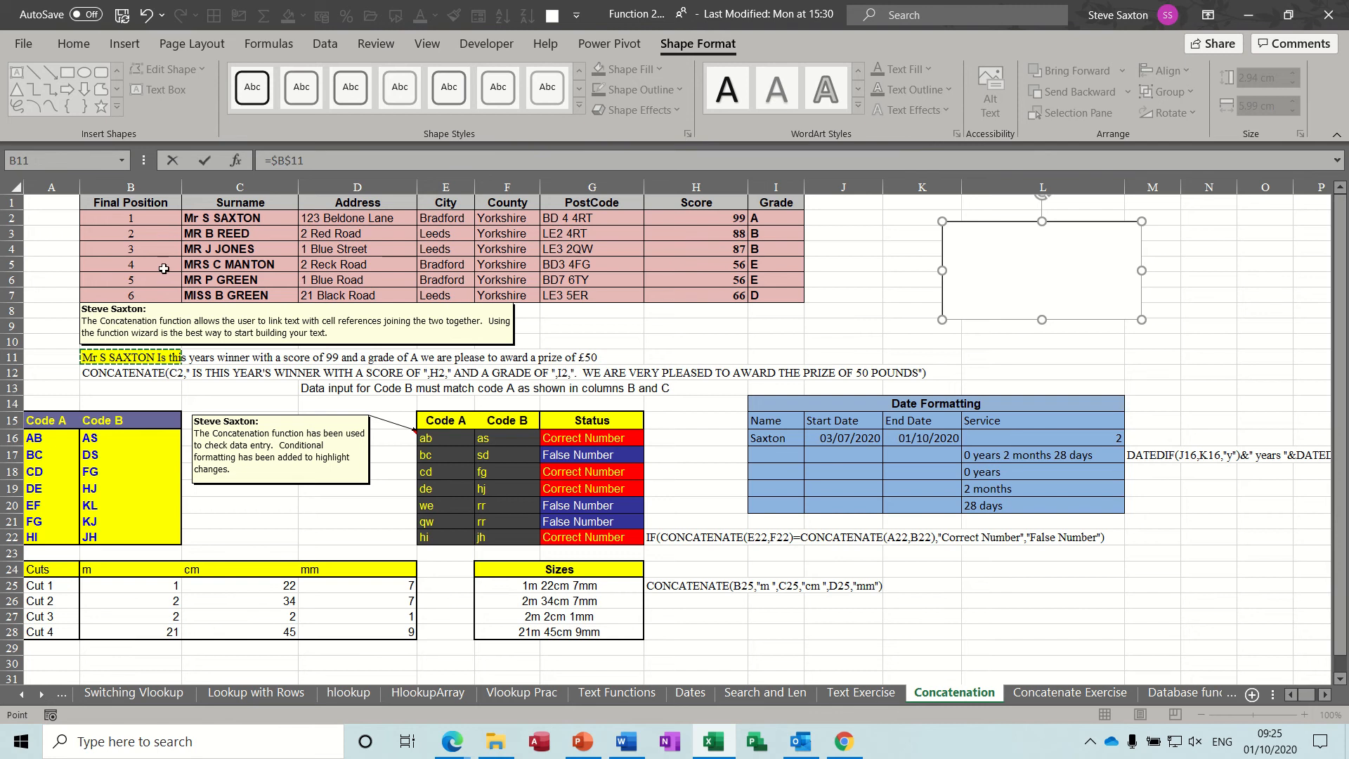
click(205, 162)
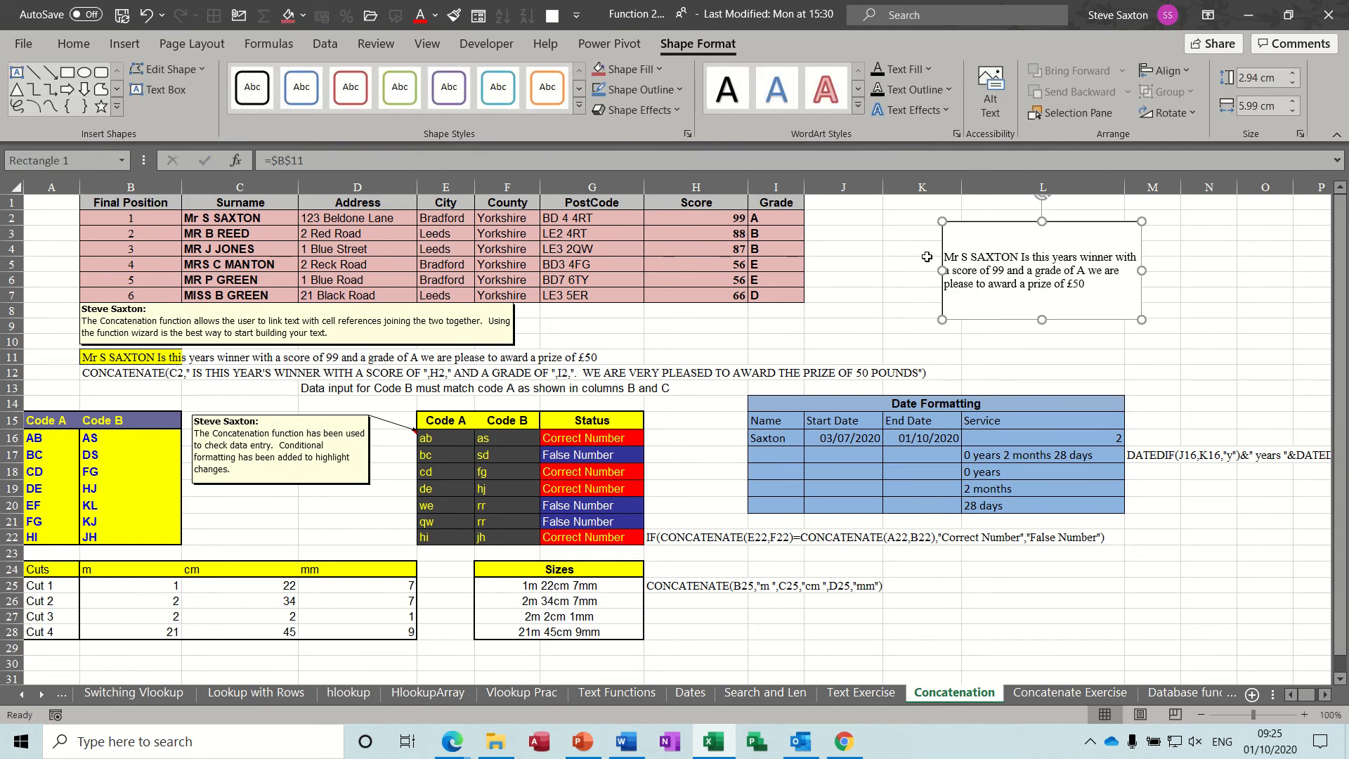
Step: Fill the linked rectangle with light blue and move it closer to the results table, starting in column K
click(627, 69)
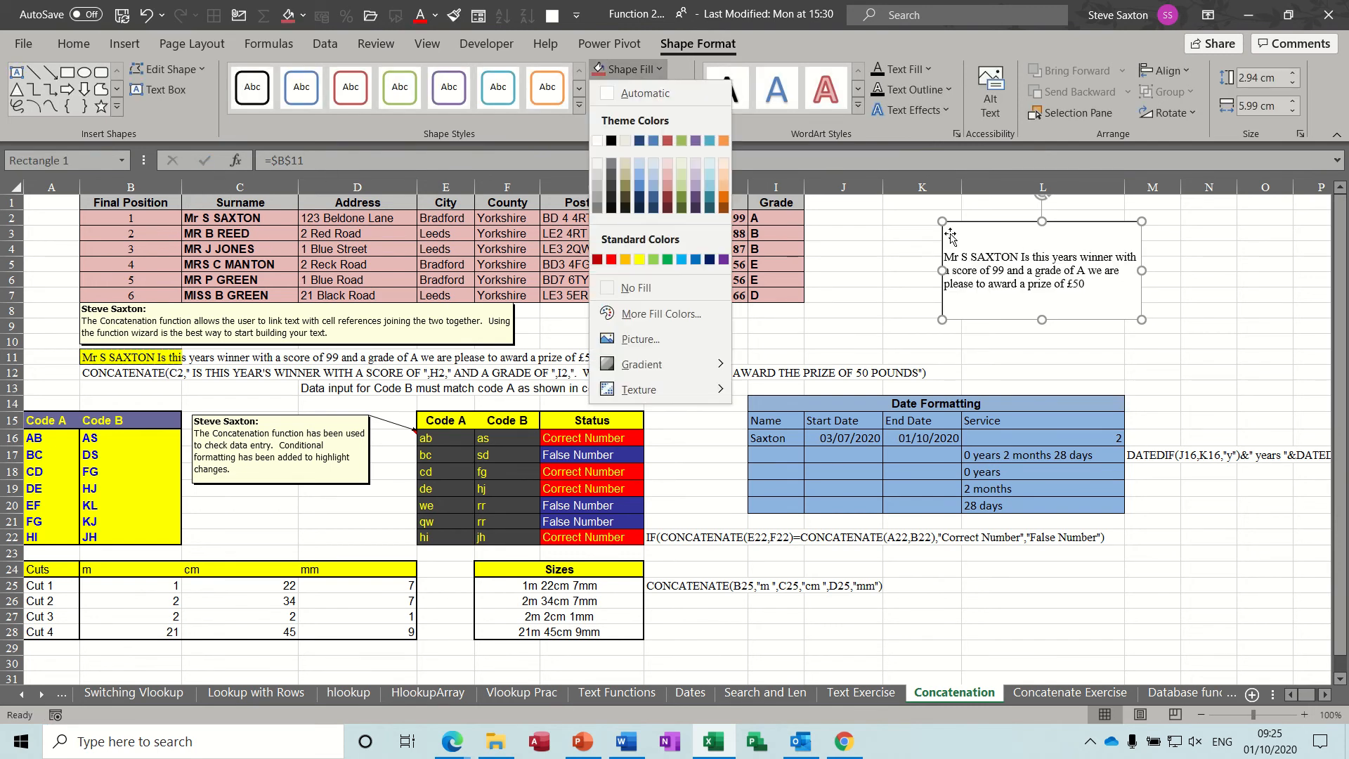
click(653, 185)
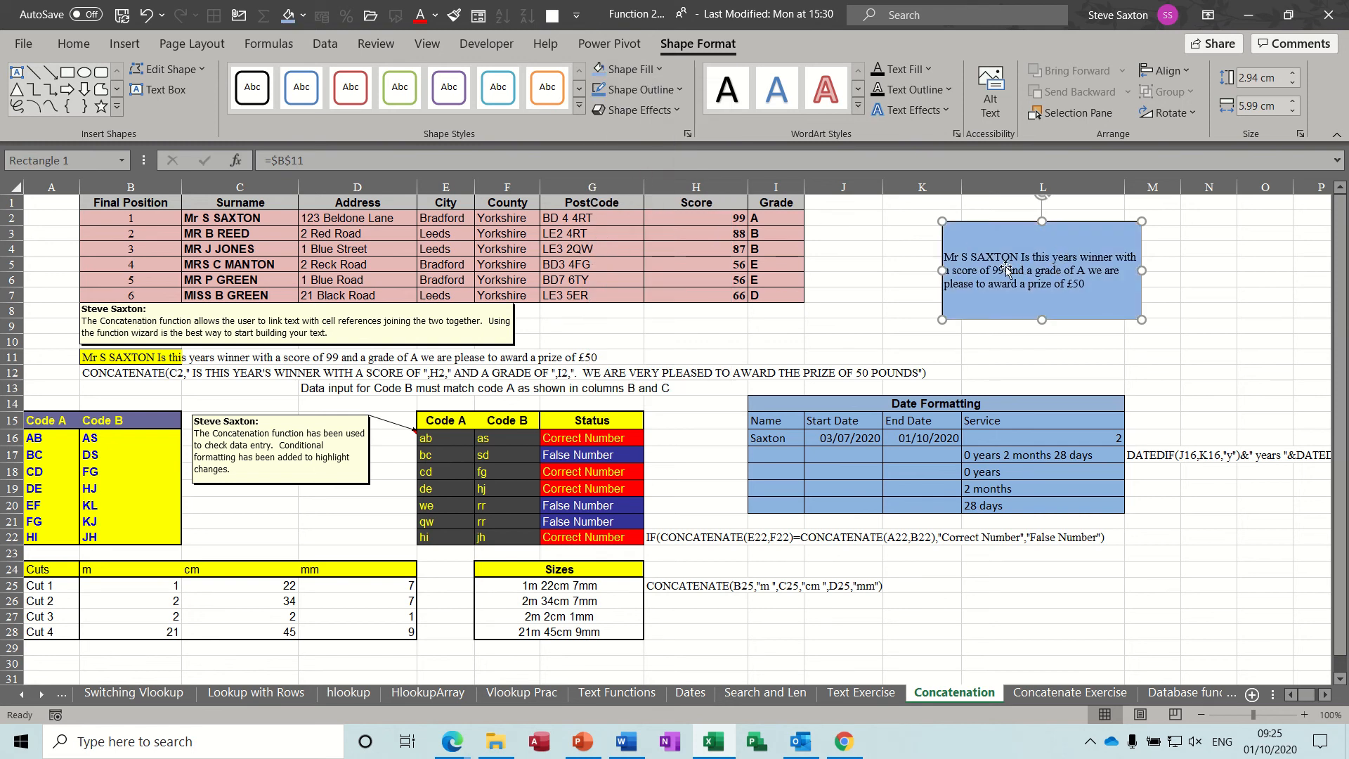
drag(989, 244, 929, 217)
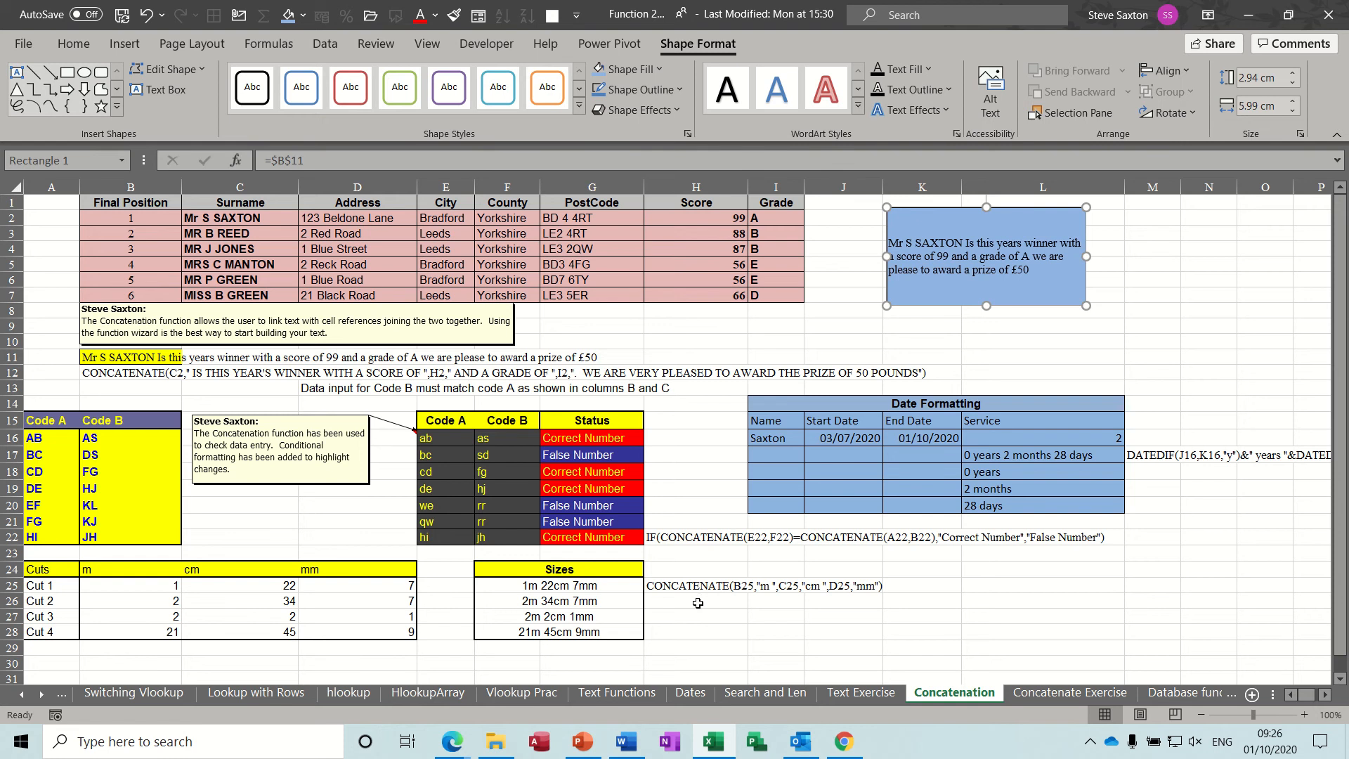
Step: Start a formula in H26 that uses & to join cell B26 with the text " m "
click(698, 601)
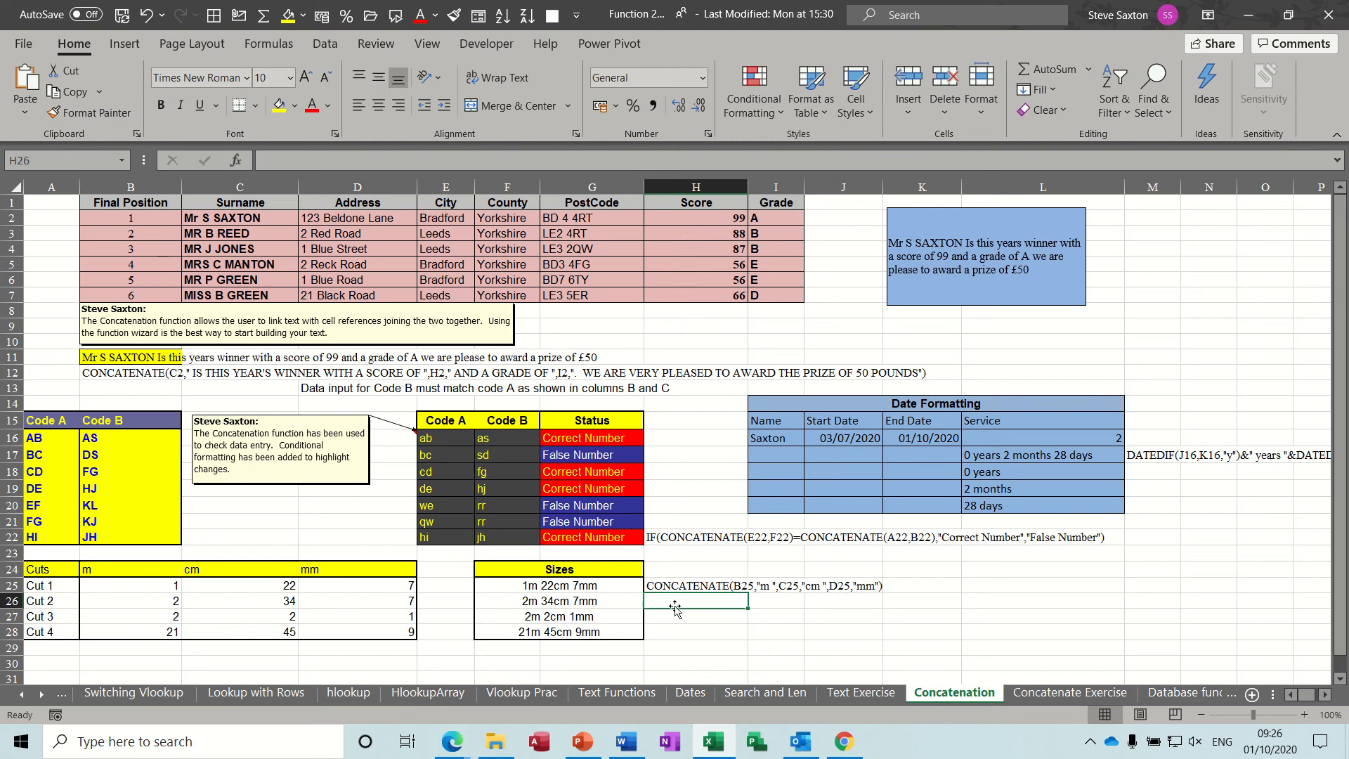
text(=)
click(151, 601)
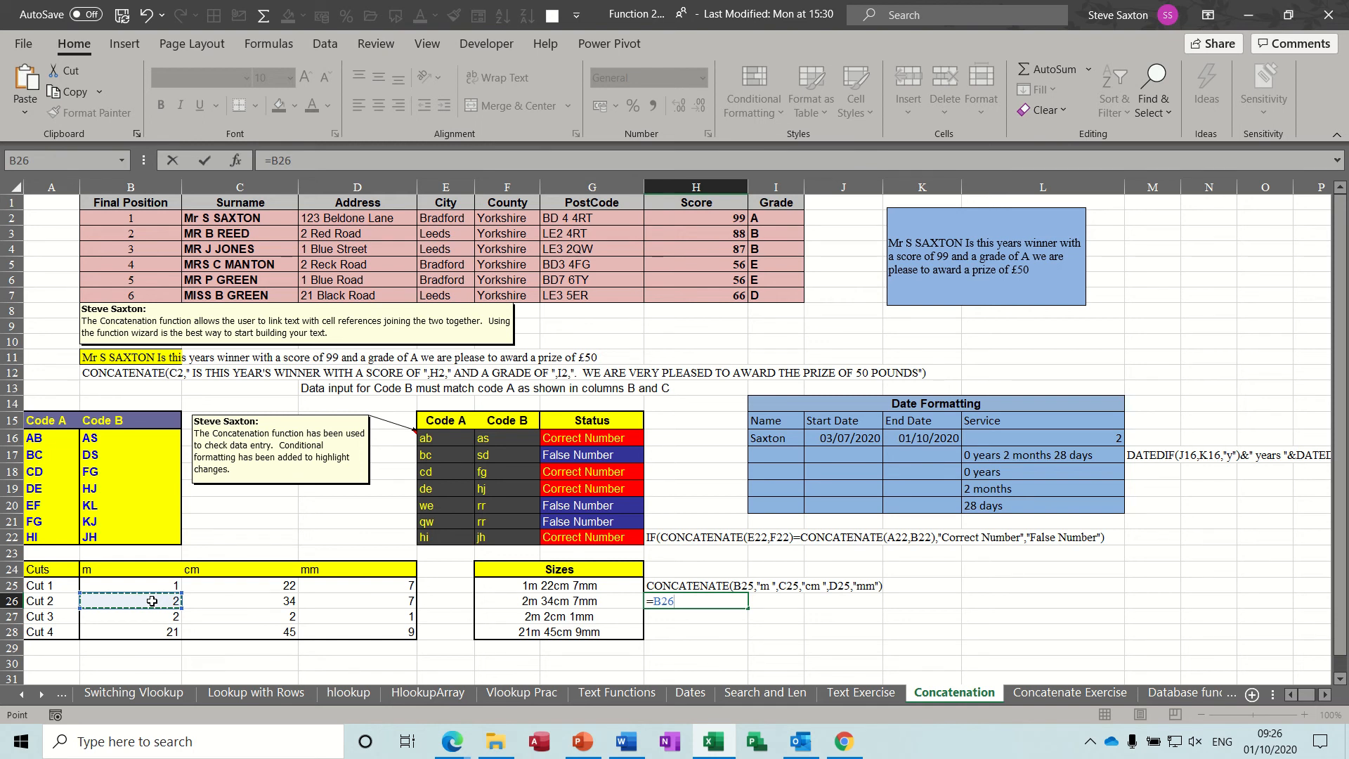
text(&)
text(m ")
text(&)
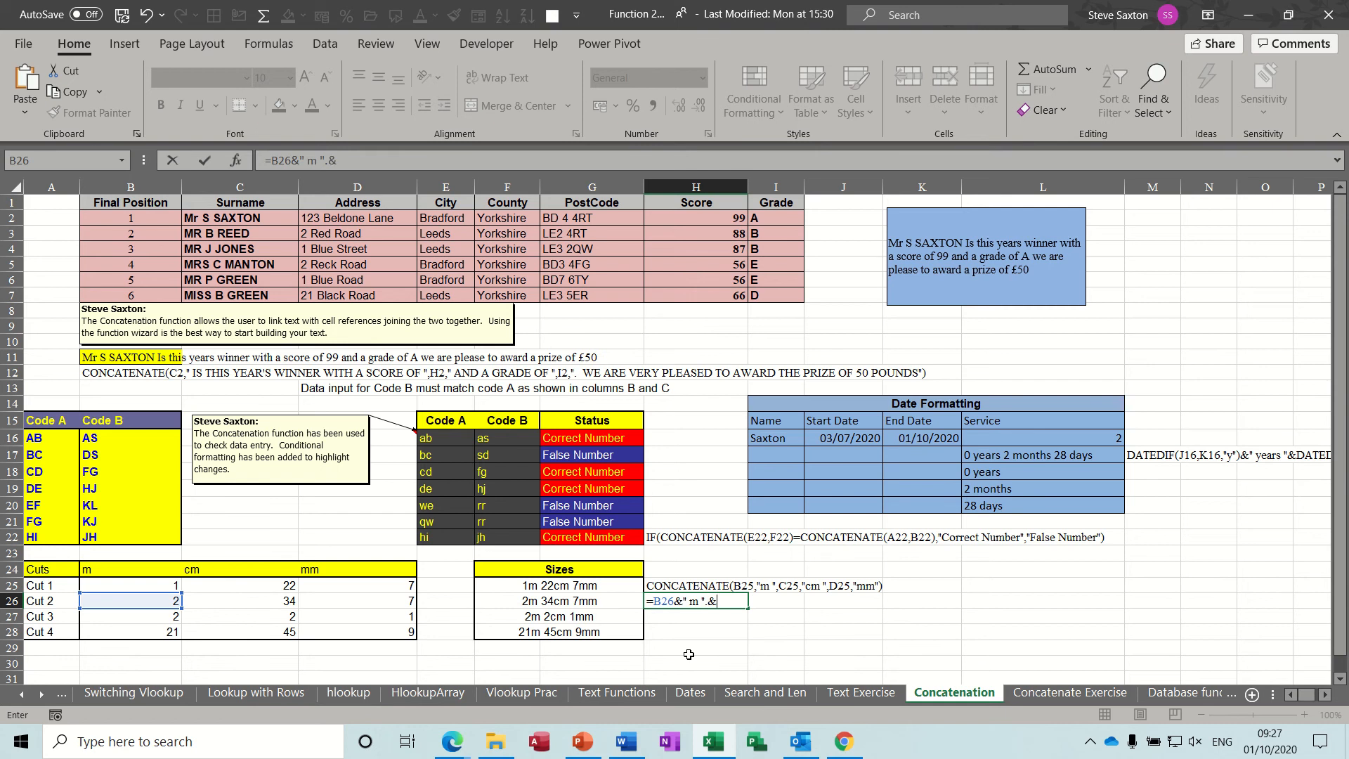
Step: Extend the H26 formula with C26&" cm "&D26& "mm " and try to enter it
click(272, 602)
text(&" CM)
key(BackSpace)
key(BackSpace)
text(cm "&)
click(359, 603)
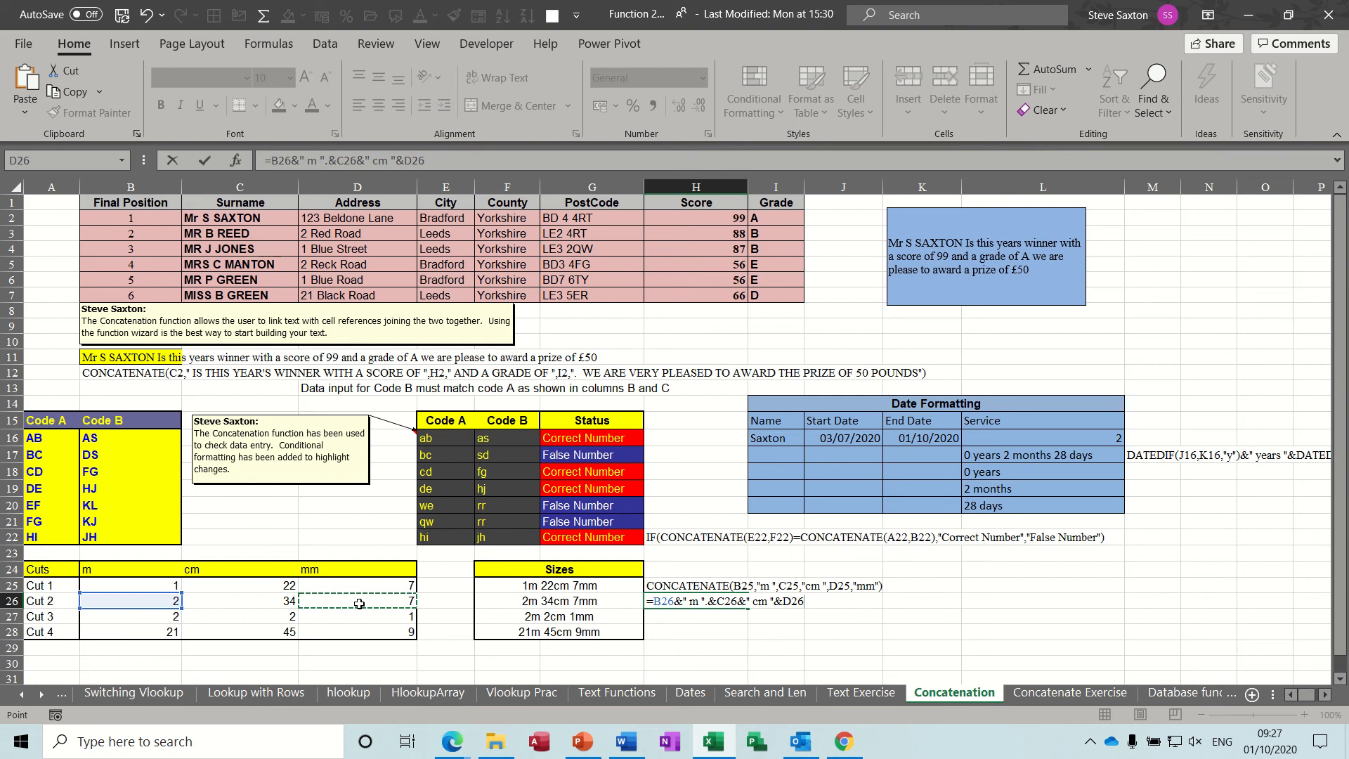
text(& "mm)
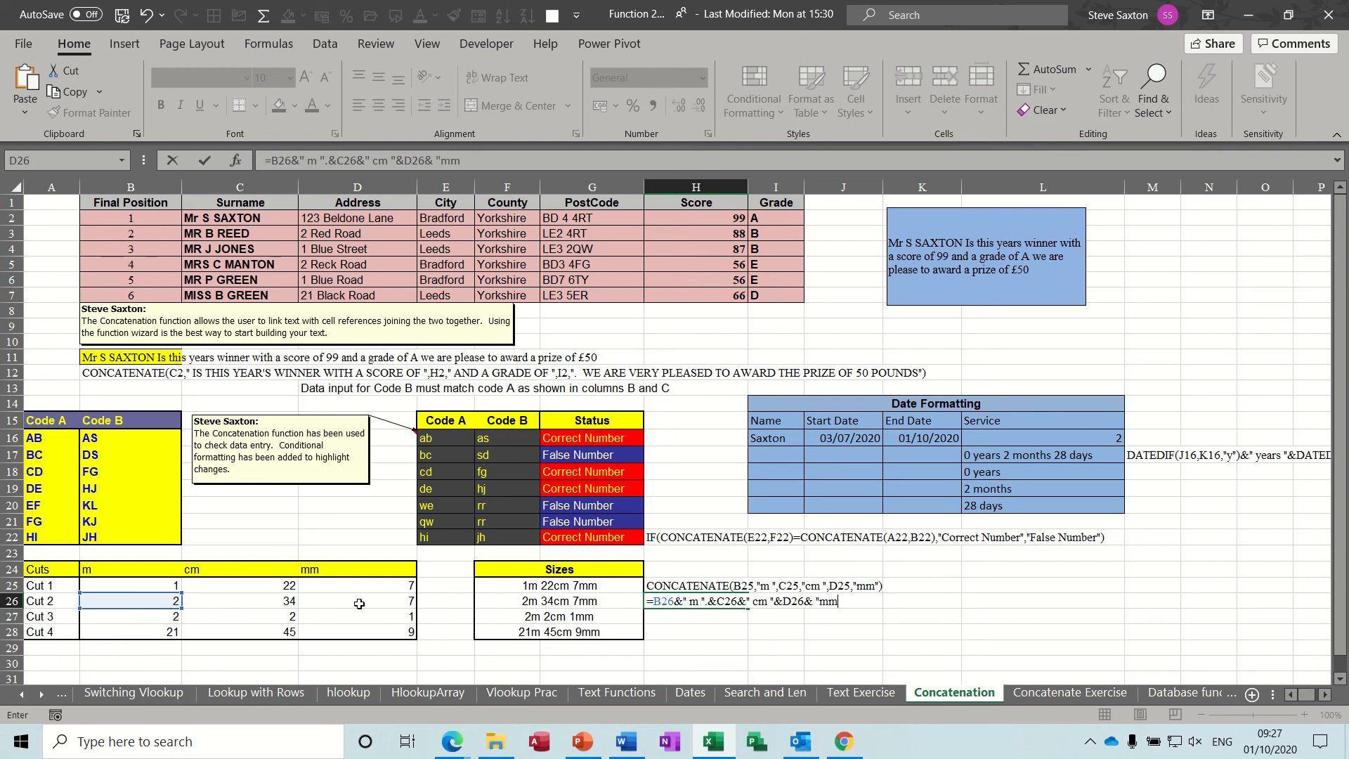
text( ")
key(Return)
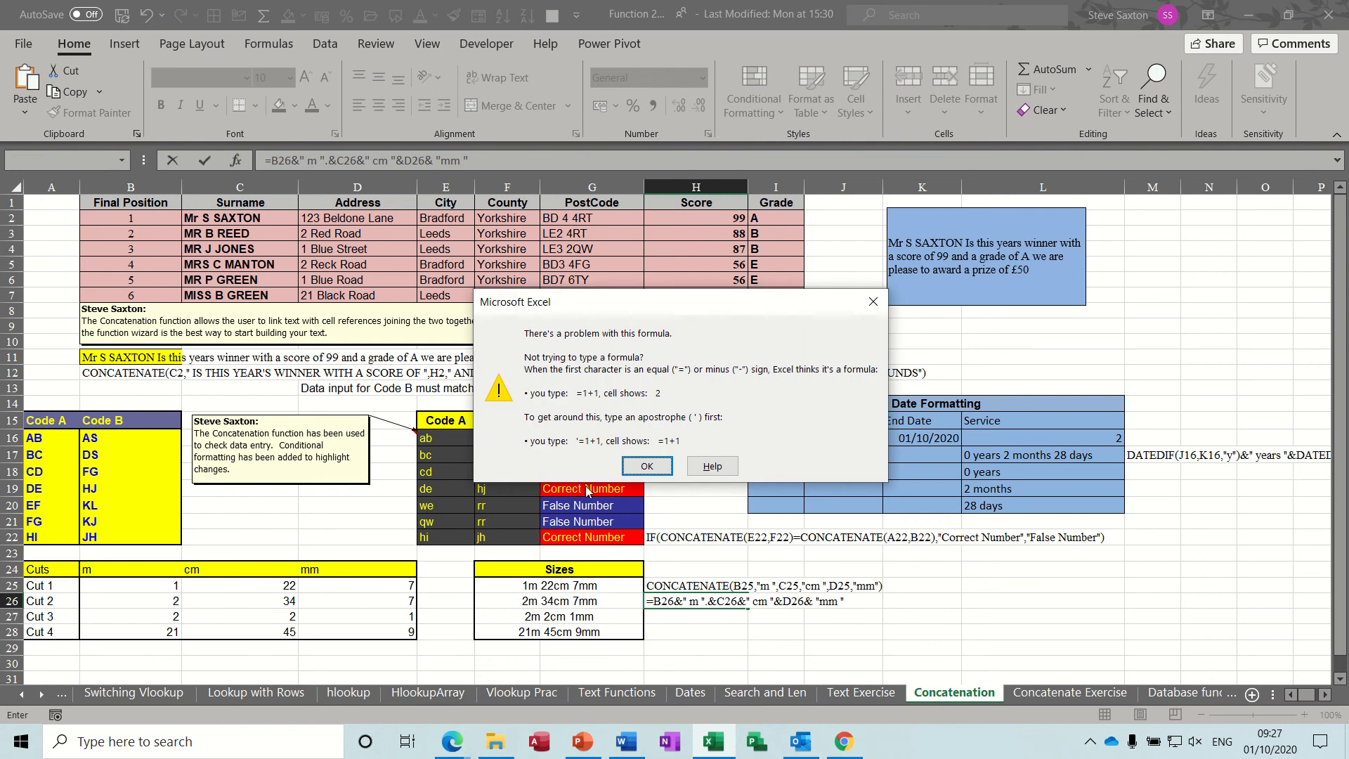
click(646, 466)
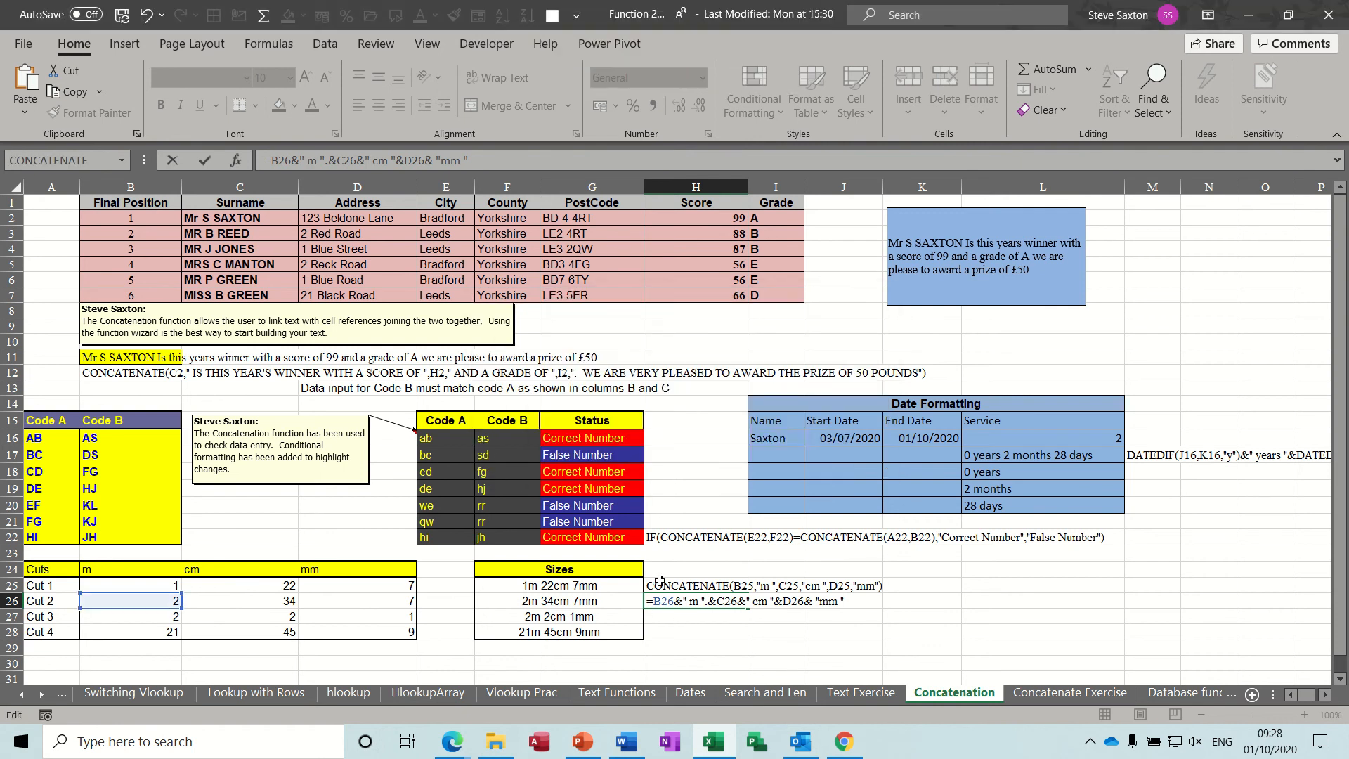
click(205, 163)
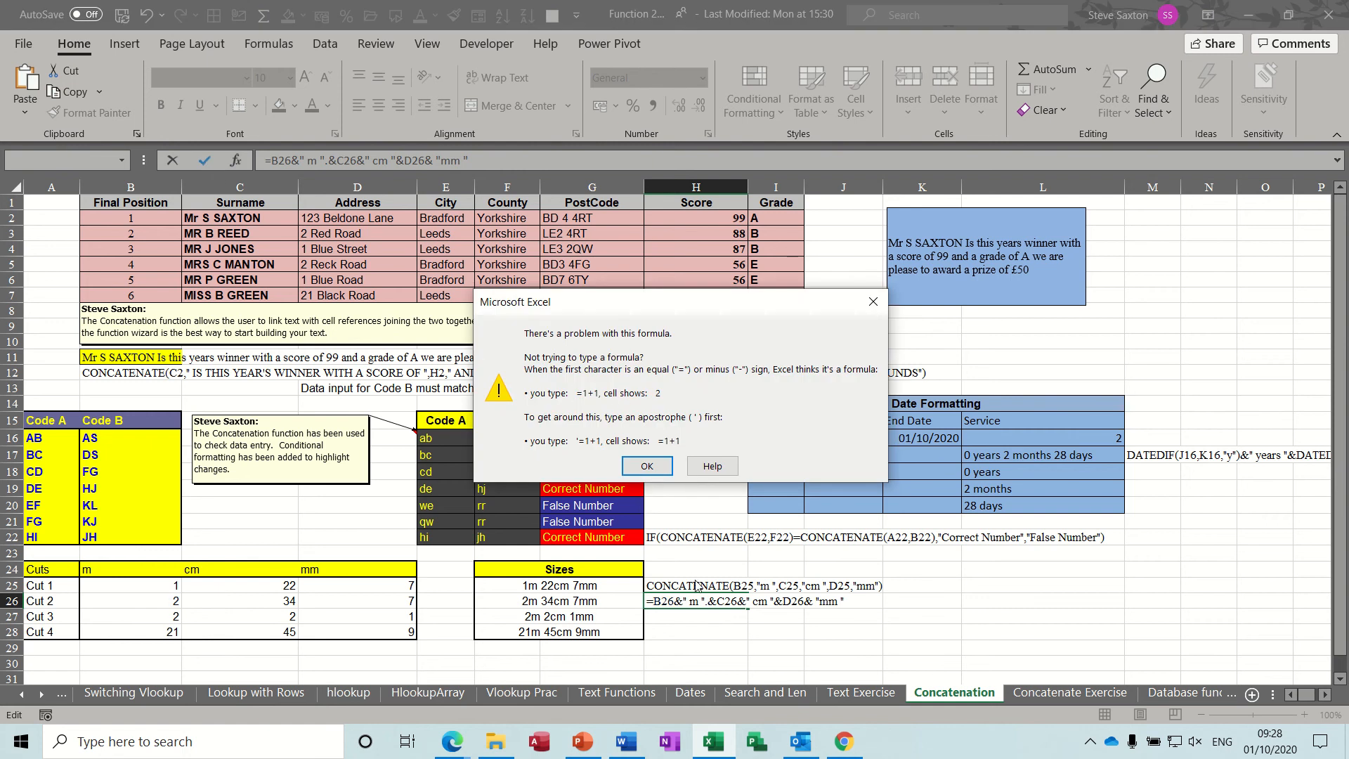
click(647, 469)
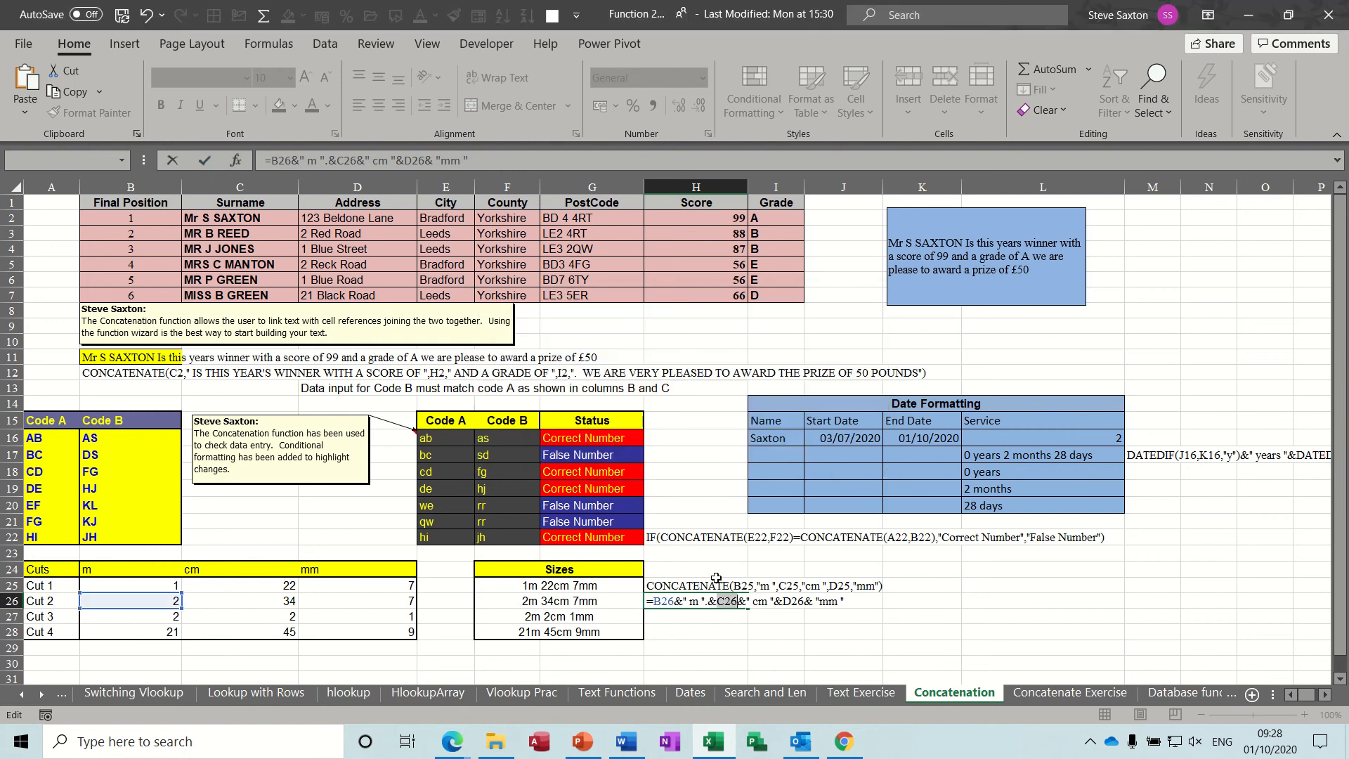
Step: Remove the stray full stop after " m " in the H26 formula and enter it
click(709, 602)
key(BackSpace)
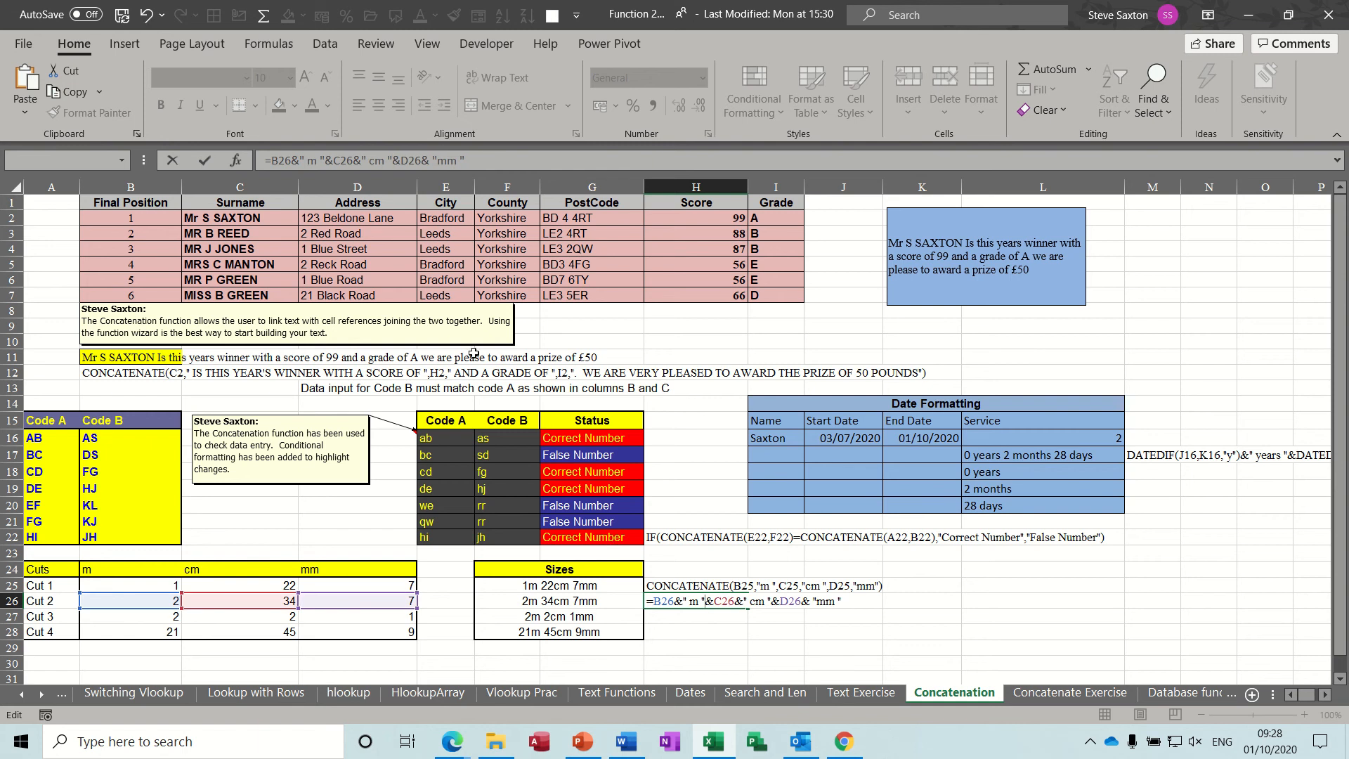
click(203, 161)
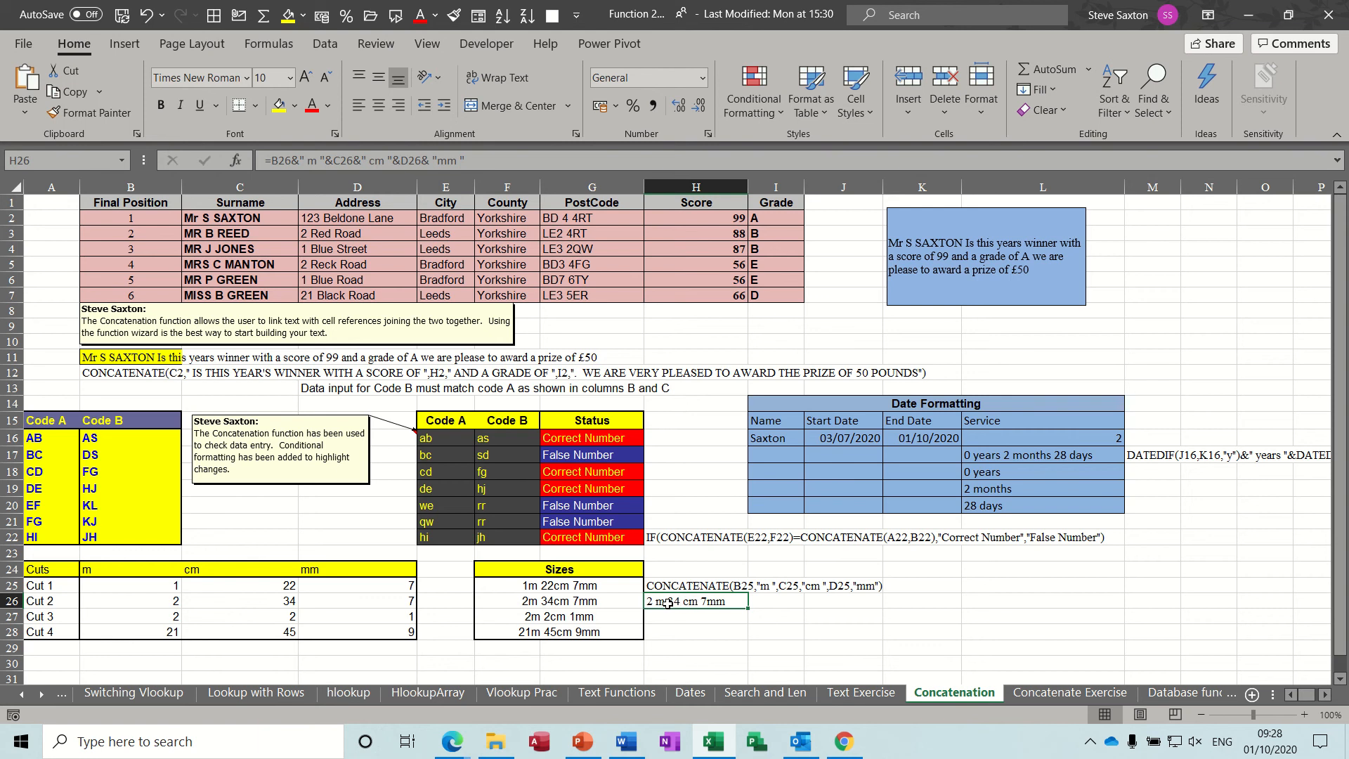
Step: Delete the leading spaces before m and cm in the H26 formula, and compare it with the CONCATENATE version in H25
click(307, 162)
key(BackSpace)
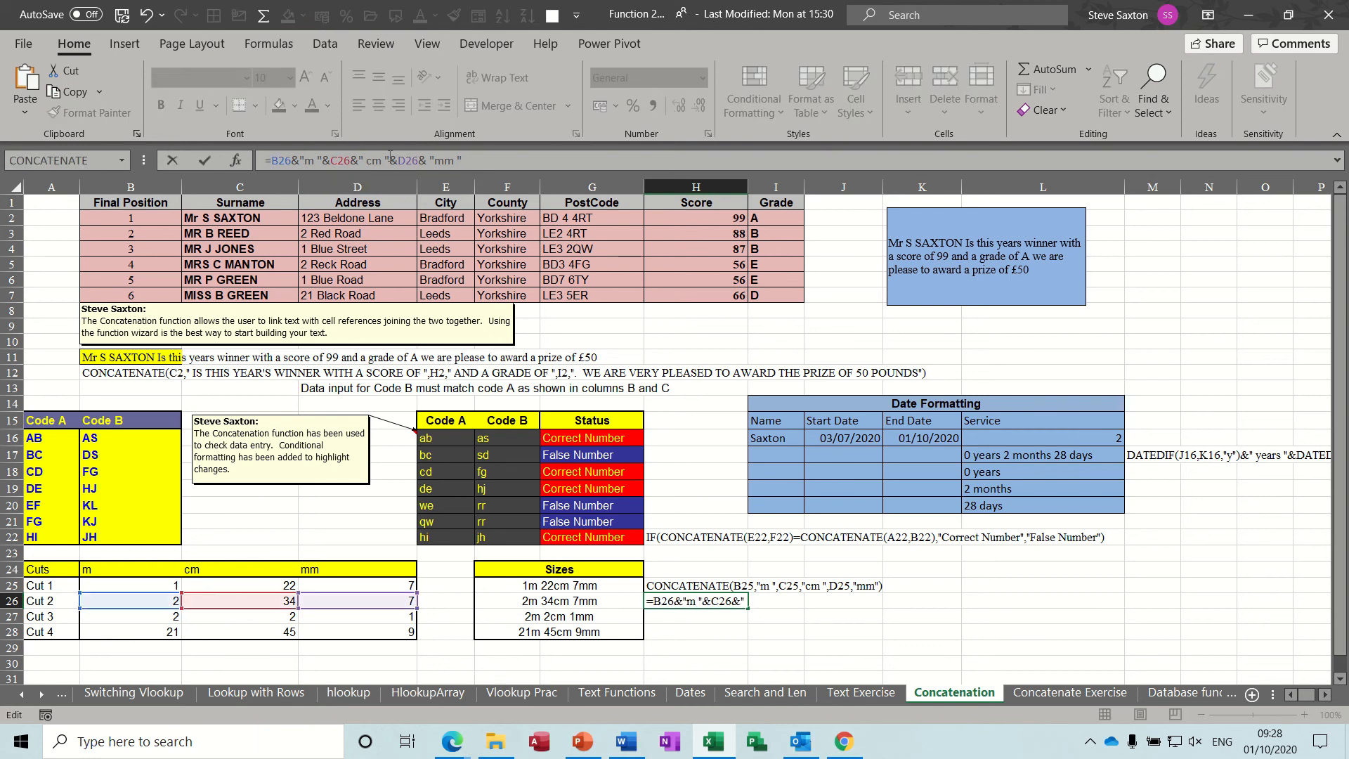
click(367, 160)
key(BackSpace)
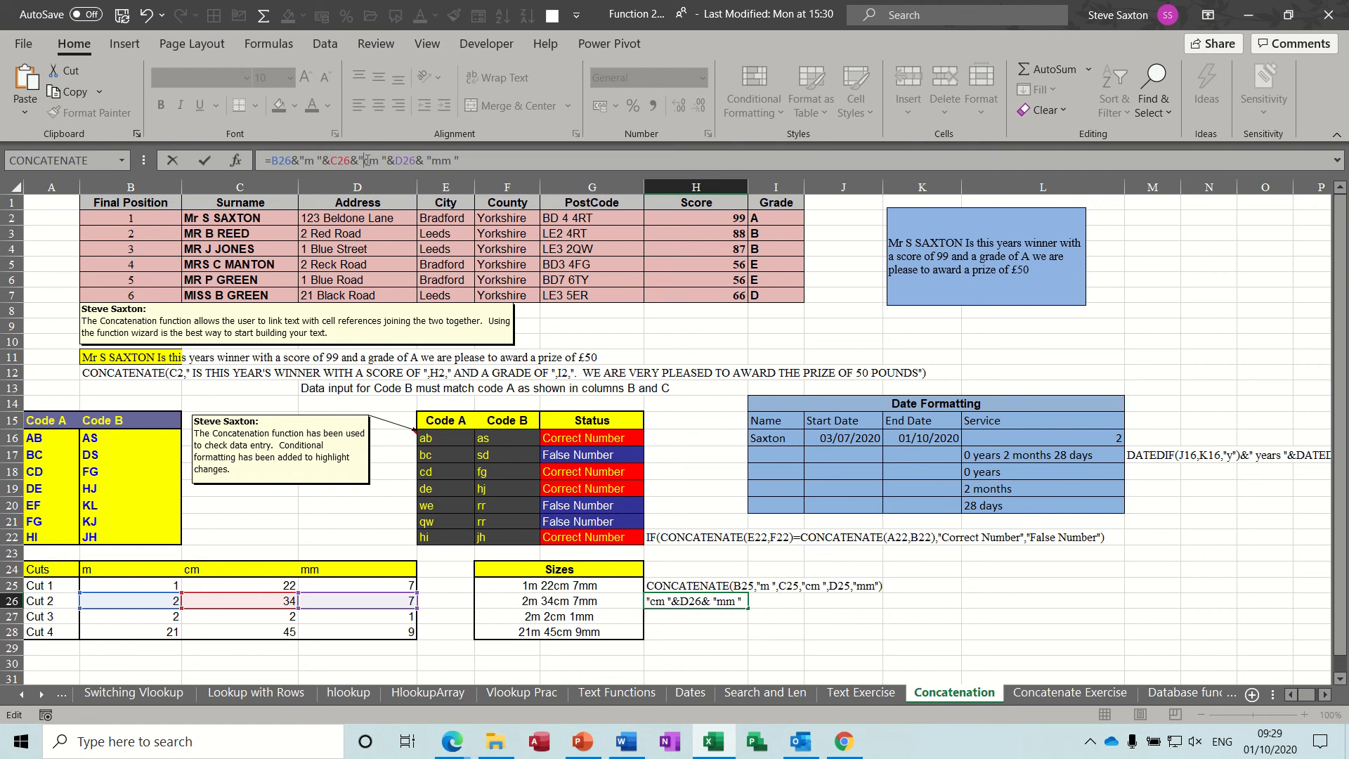
click(202, 161)
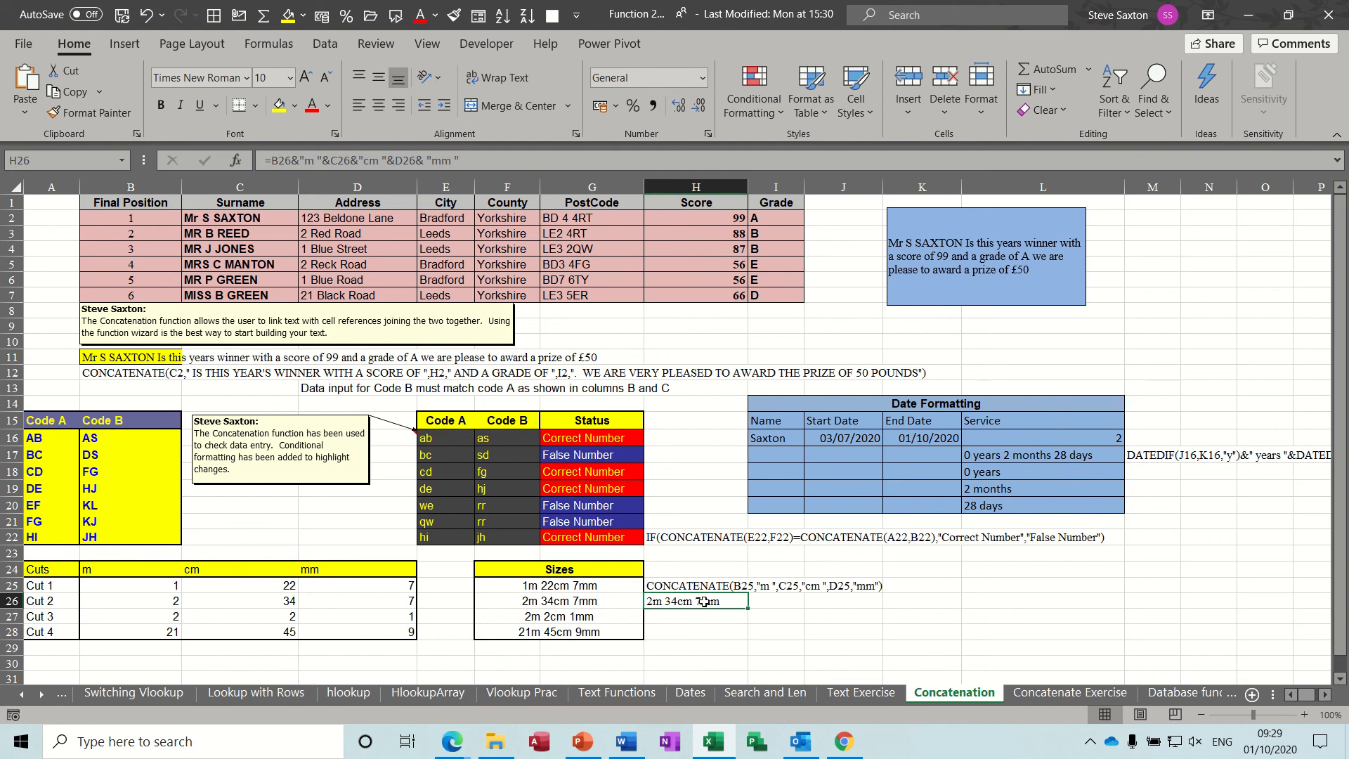
click(676, 584)
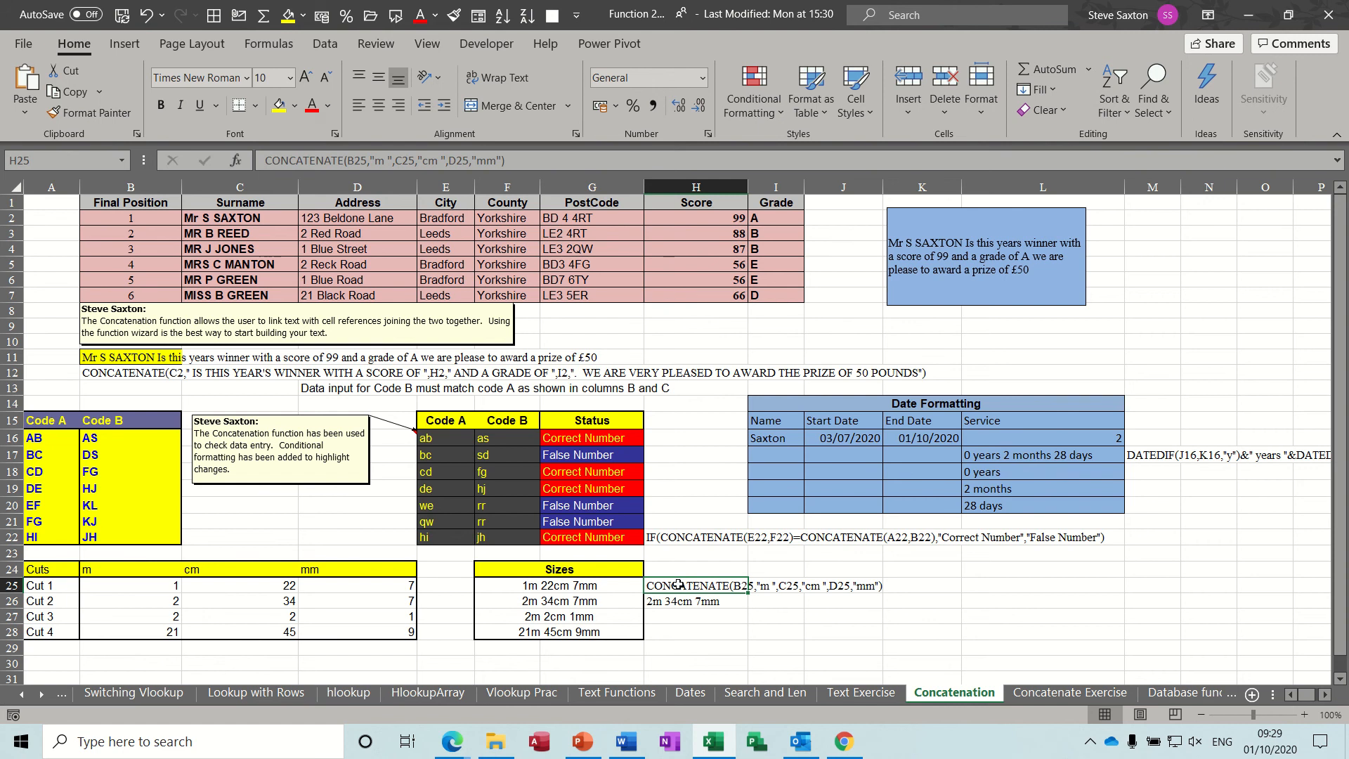
click(679, 600)
click(694, 618)
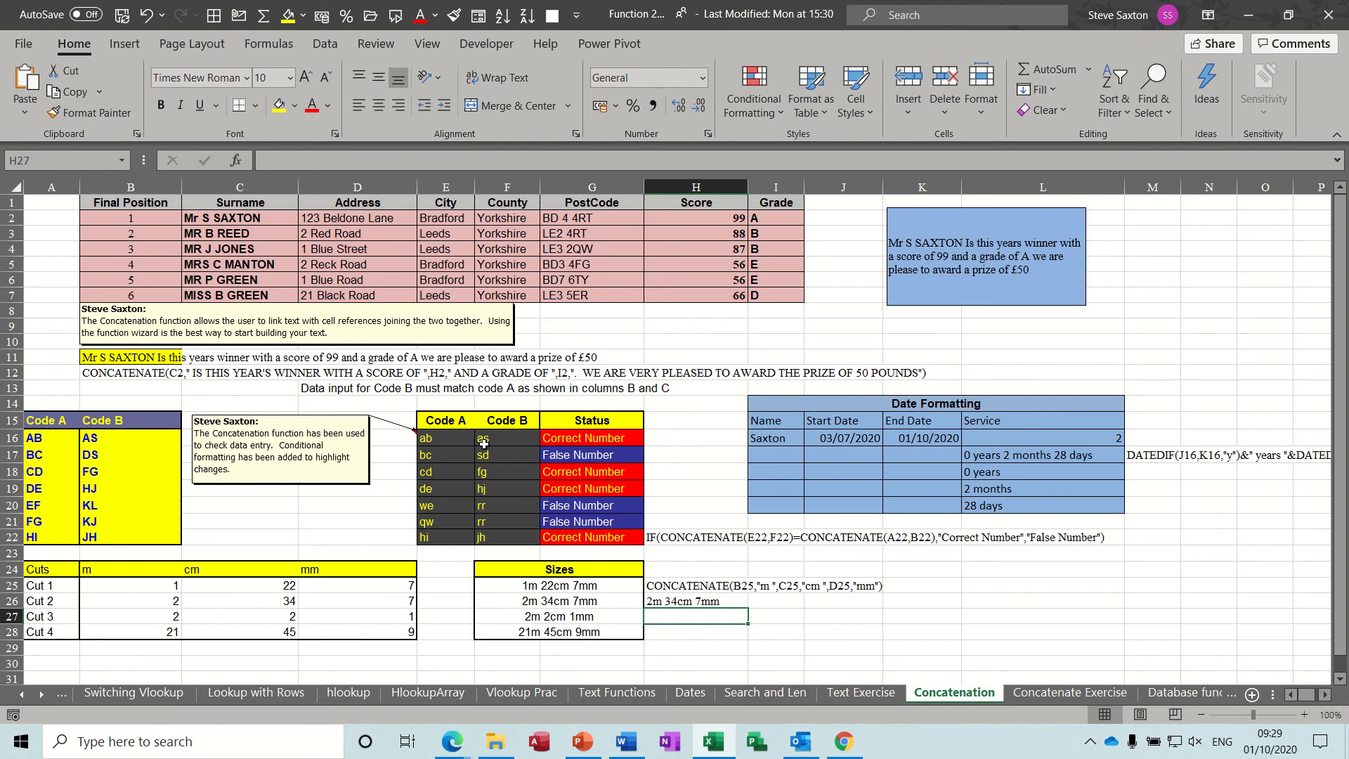
Step: Examine the Code A and Code B reference lists in A15:B22 and the Status formula in G16
click(49, 422)
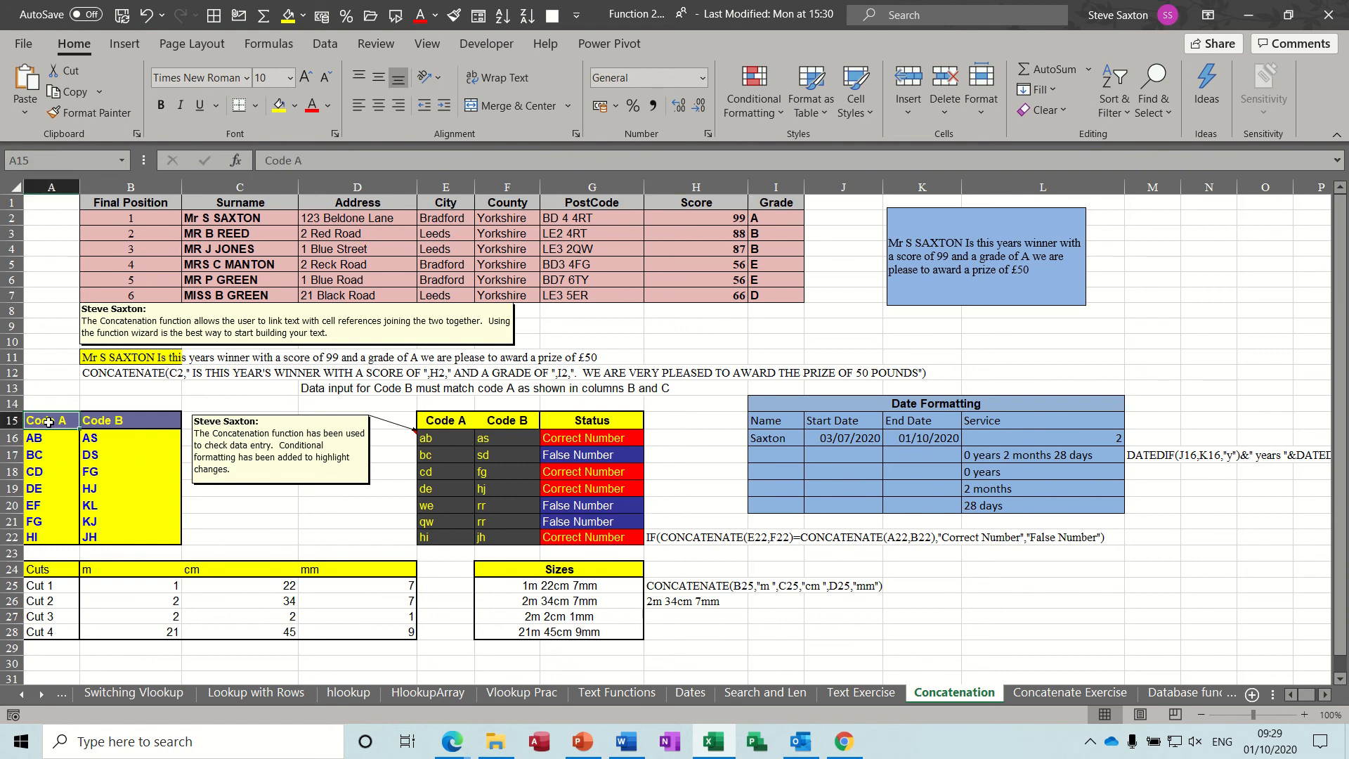
drag(48, 421, 52, 537)
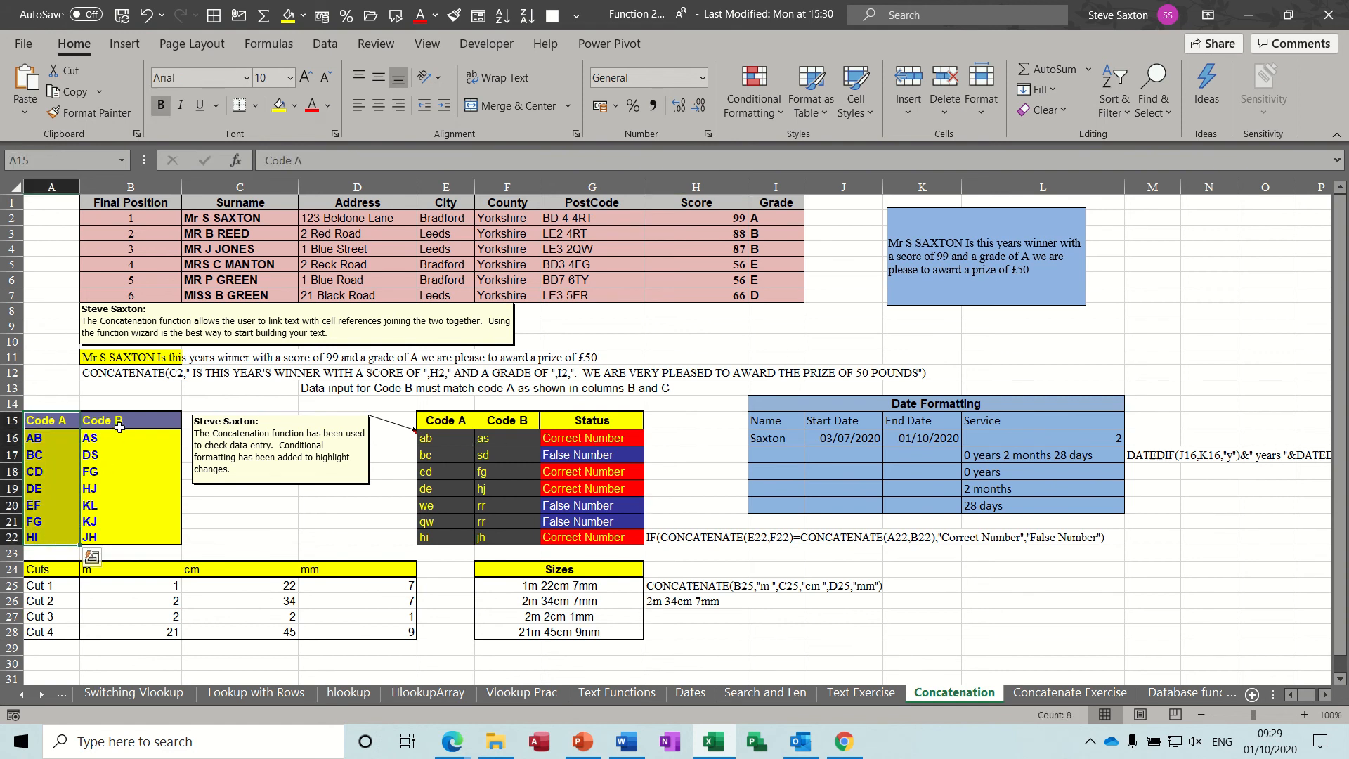
drag(120, 427, 120, 537)
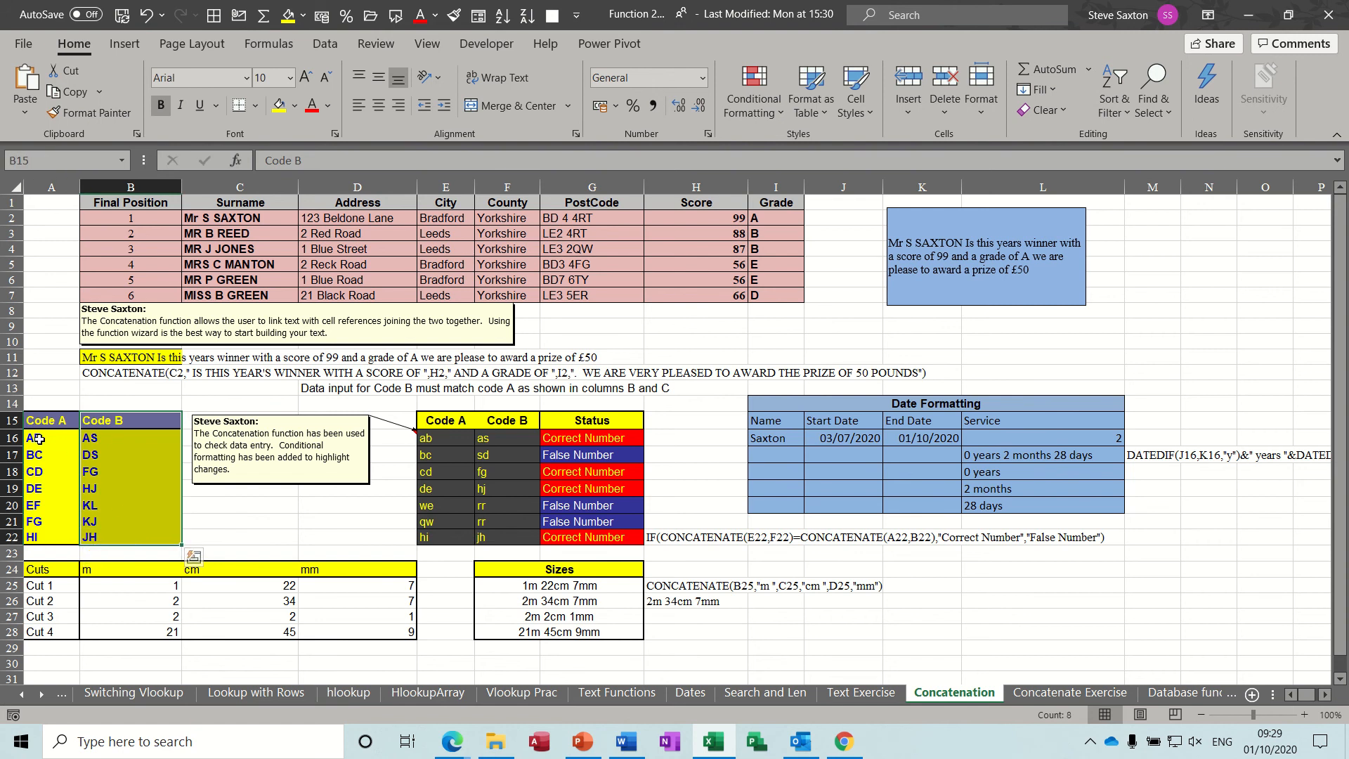
drag(38, 438, 90, 438)
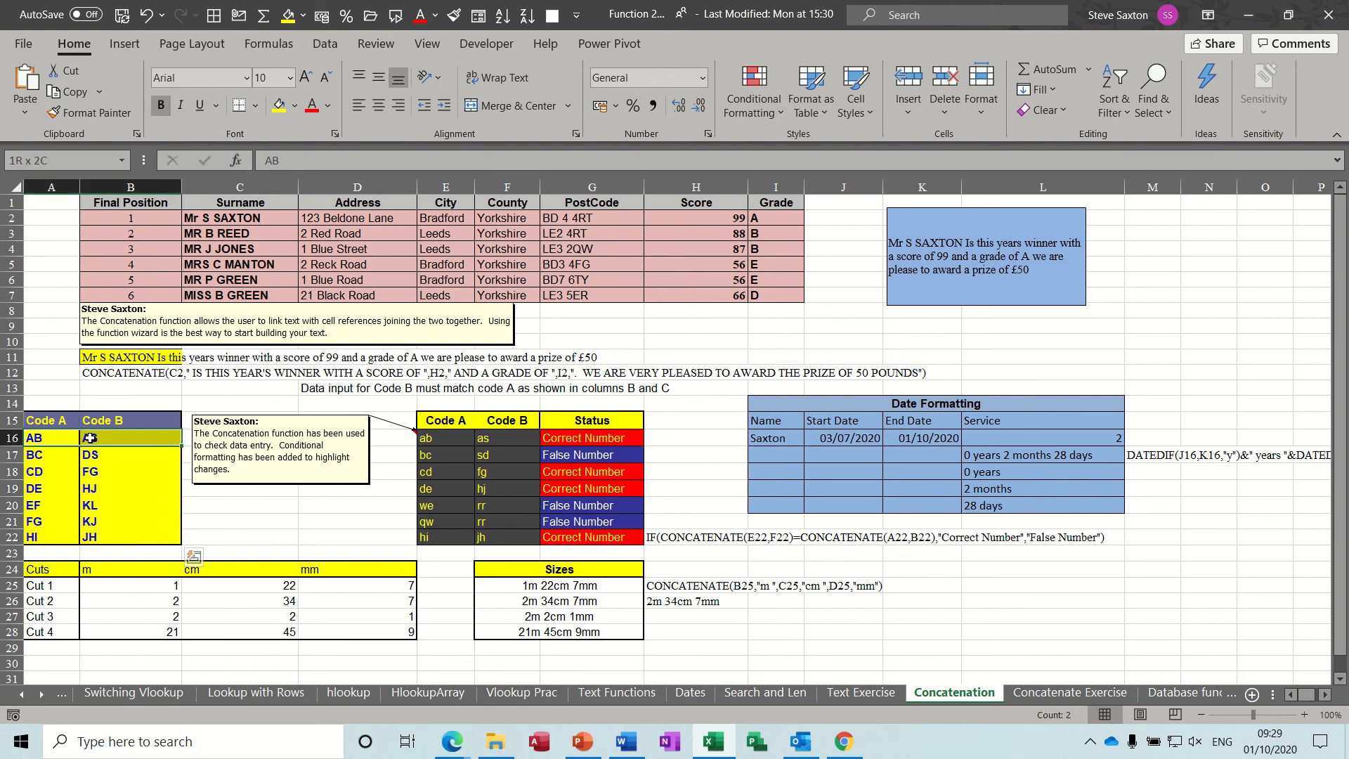
click(37, 437)
click(109, 438)
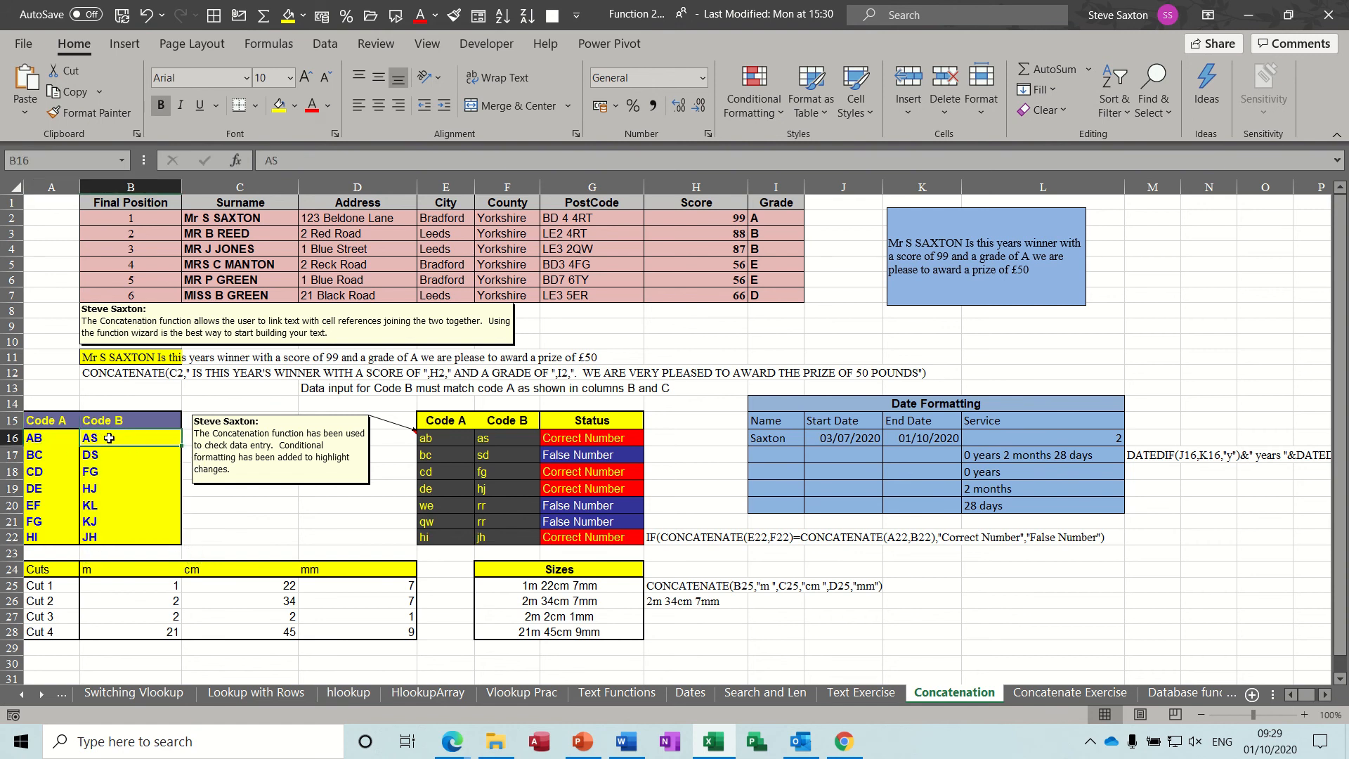
click(42, 458)
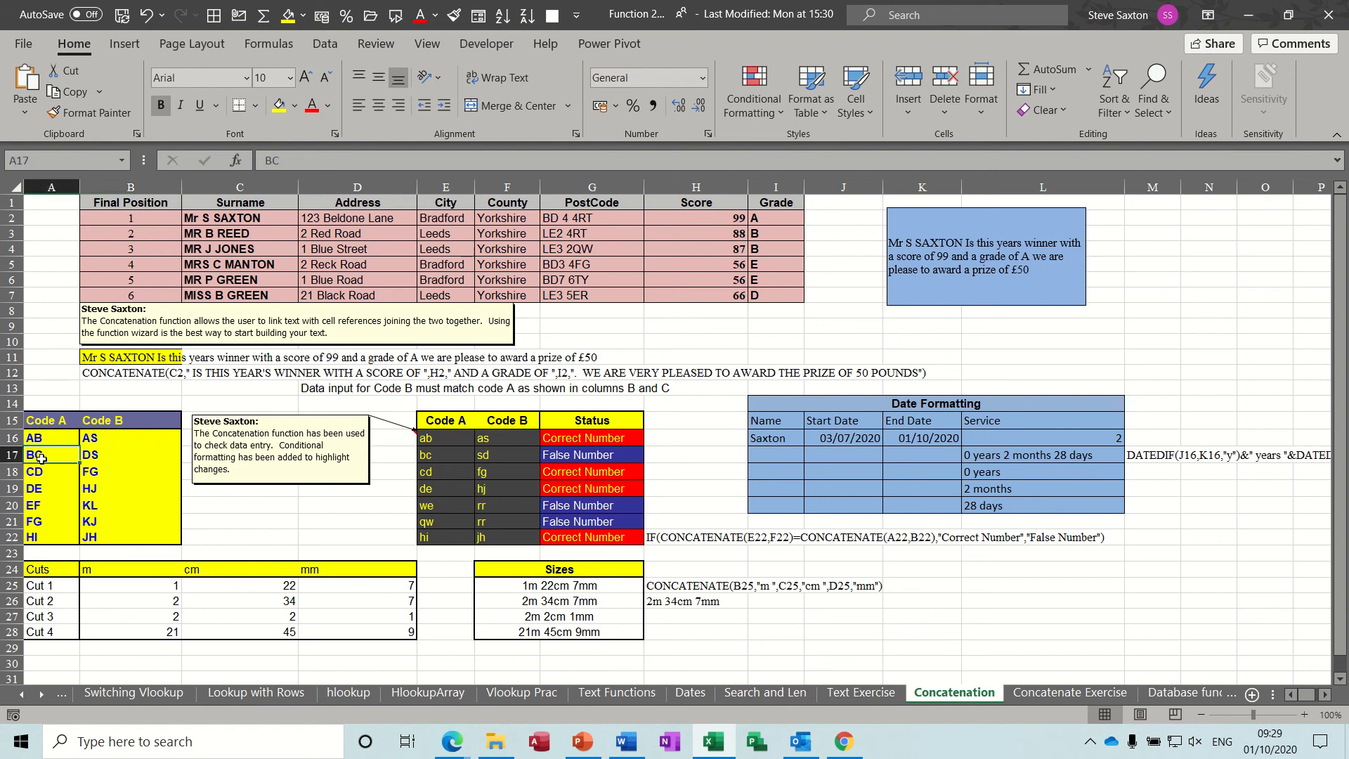
click(112, 461)
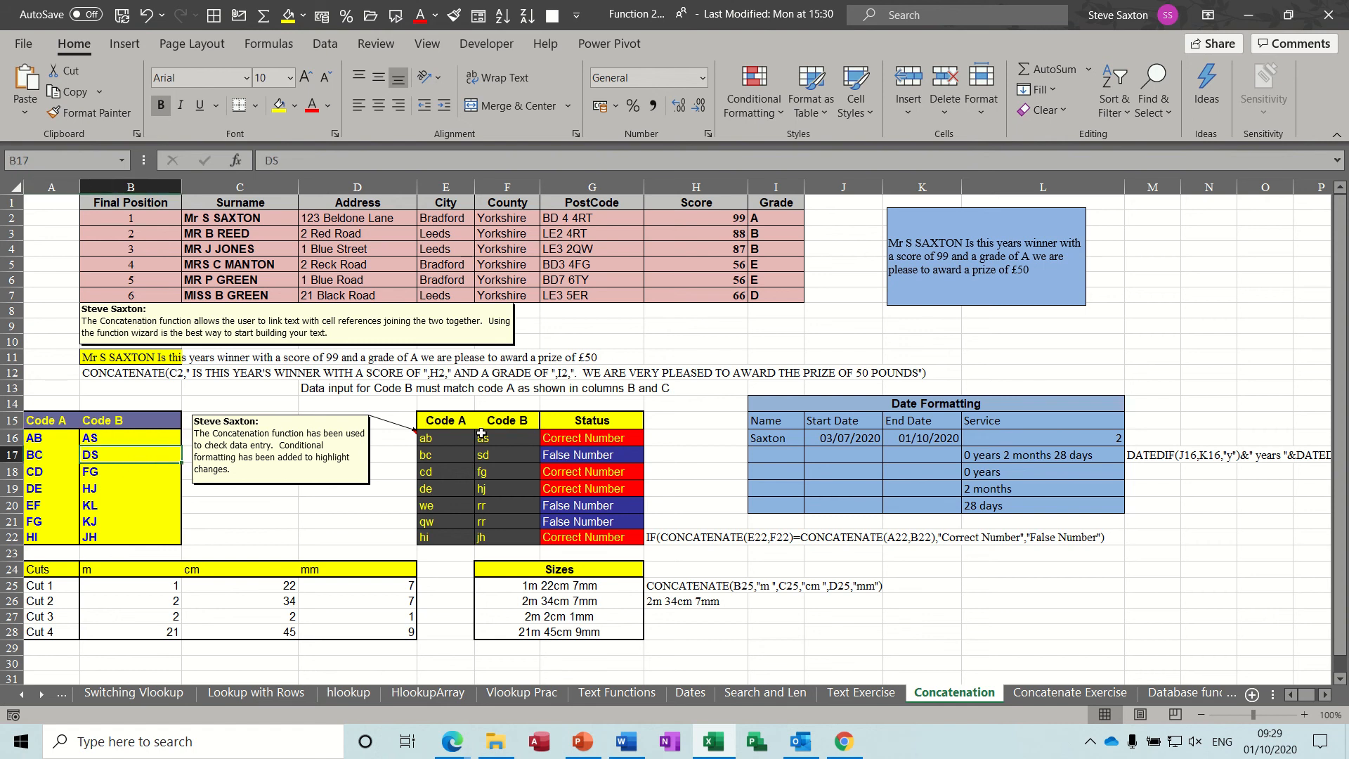
click(594, 439)
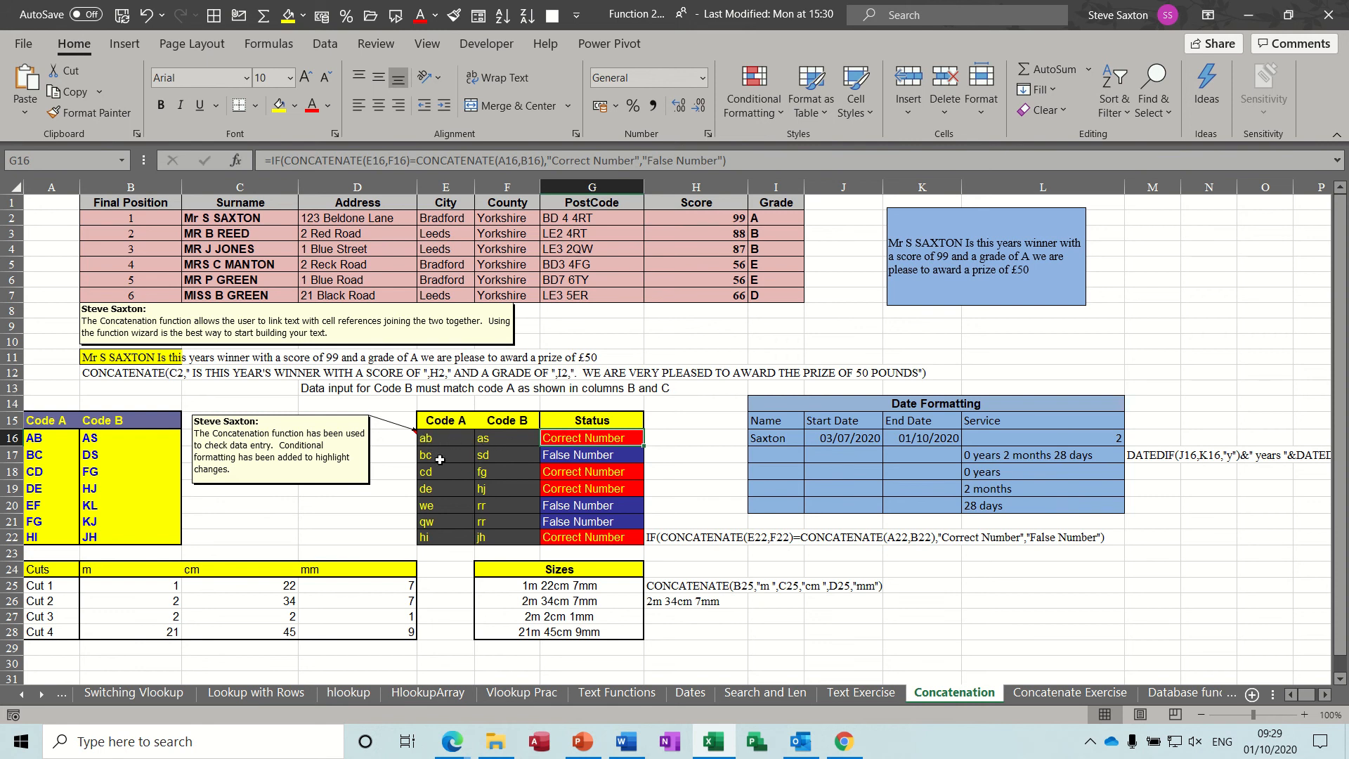
Step: Compare the Status formulas in G17 and G16 for the entered code pairs
click(574, 455)
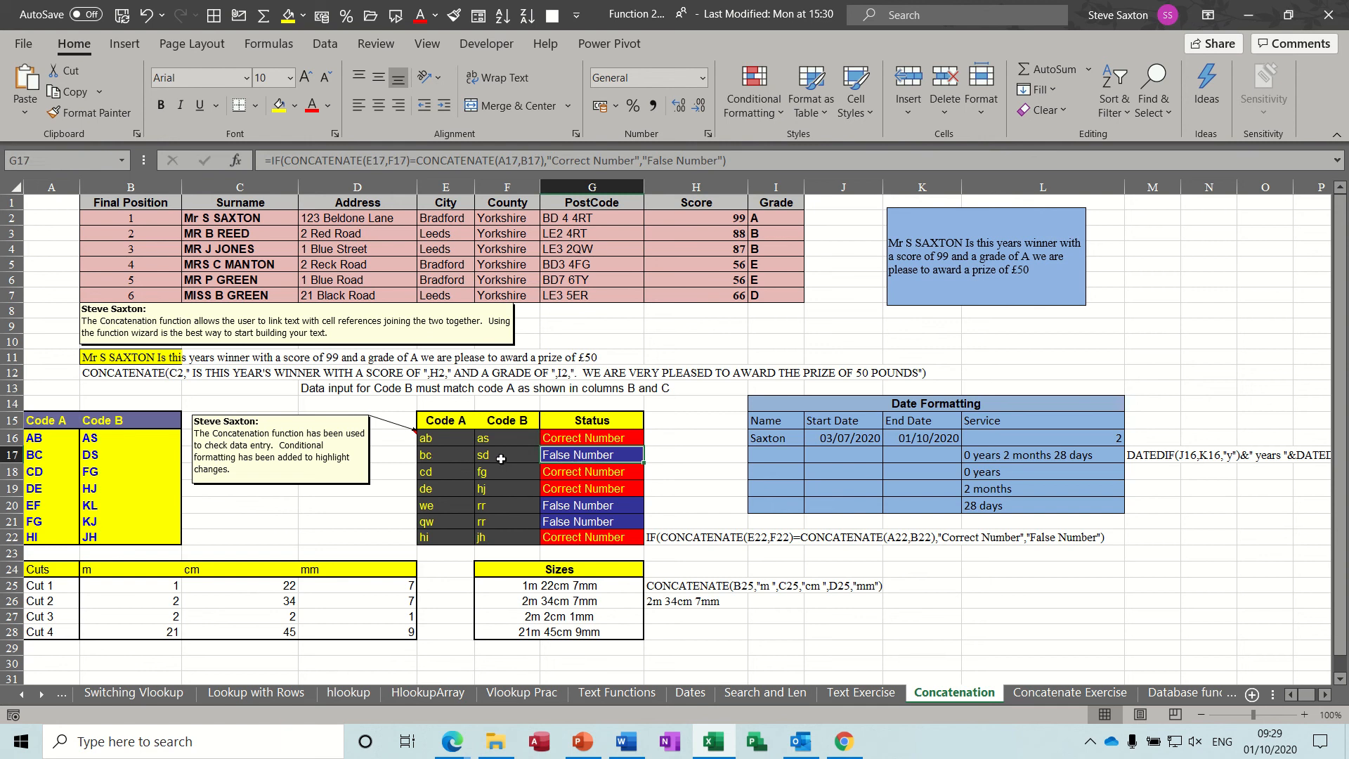
click(589, 438)
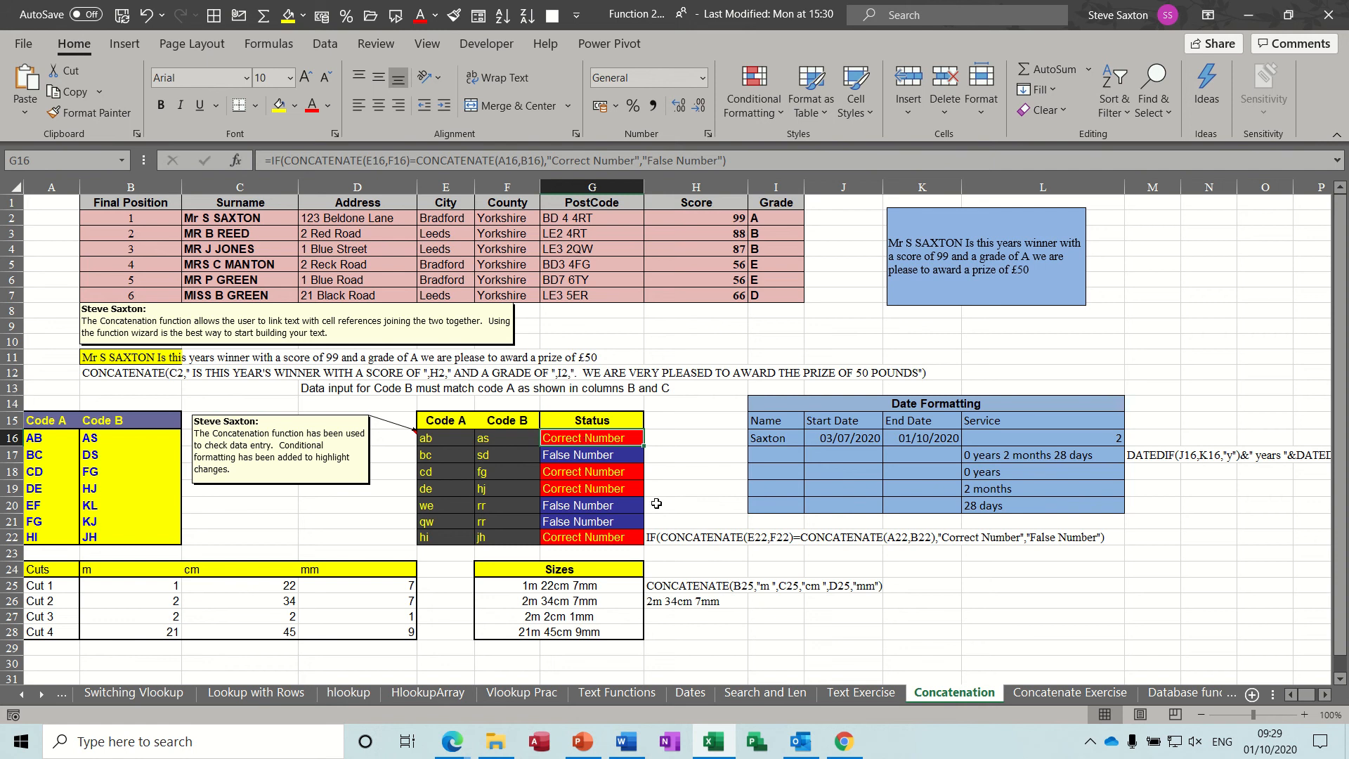
click(677, 555)
Step: Start an IF formula in H21 whose logical test begins with CONCATENATE(A16,B16), joining the first reference code pair
click(667, 521)
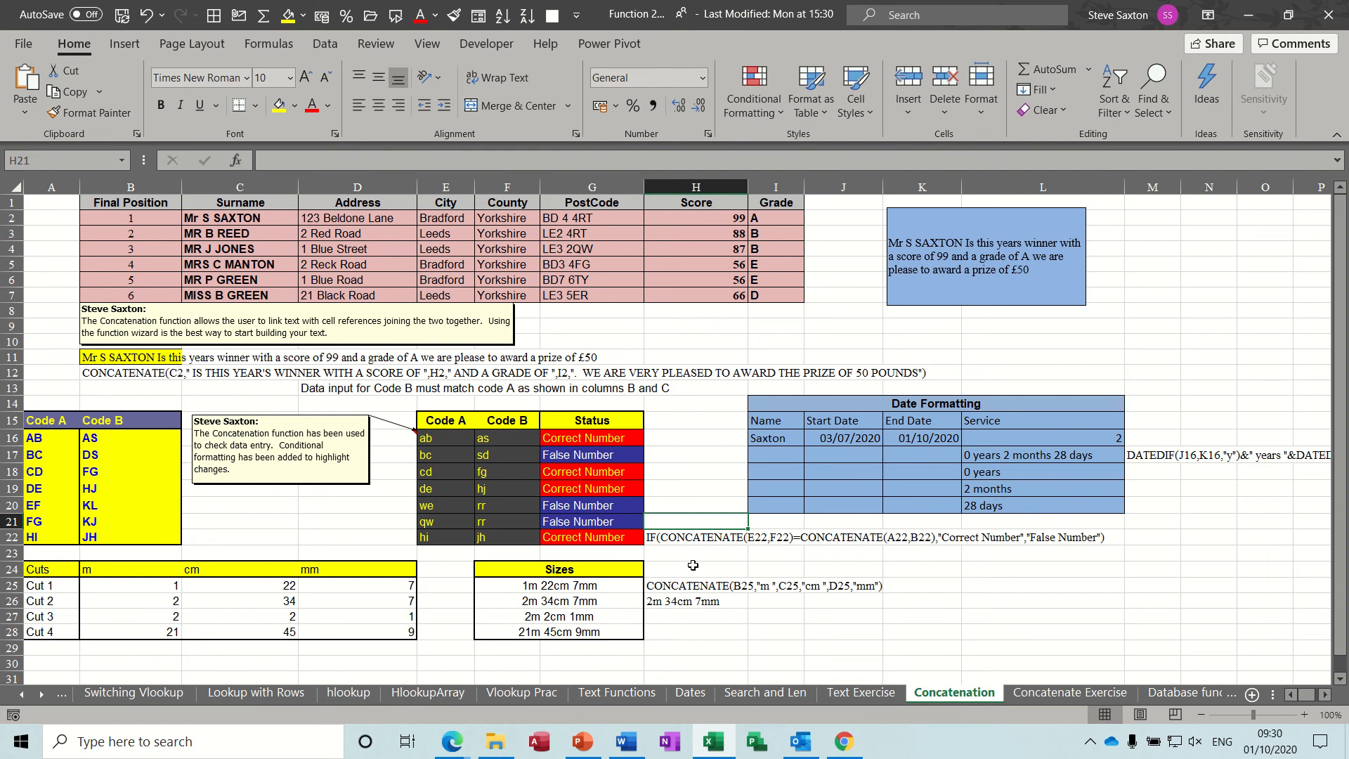
text(=if()
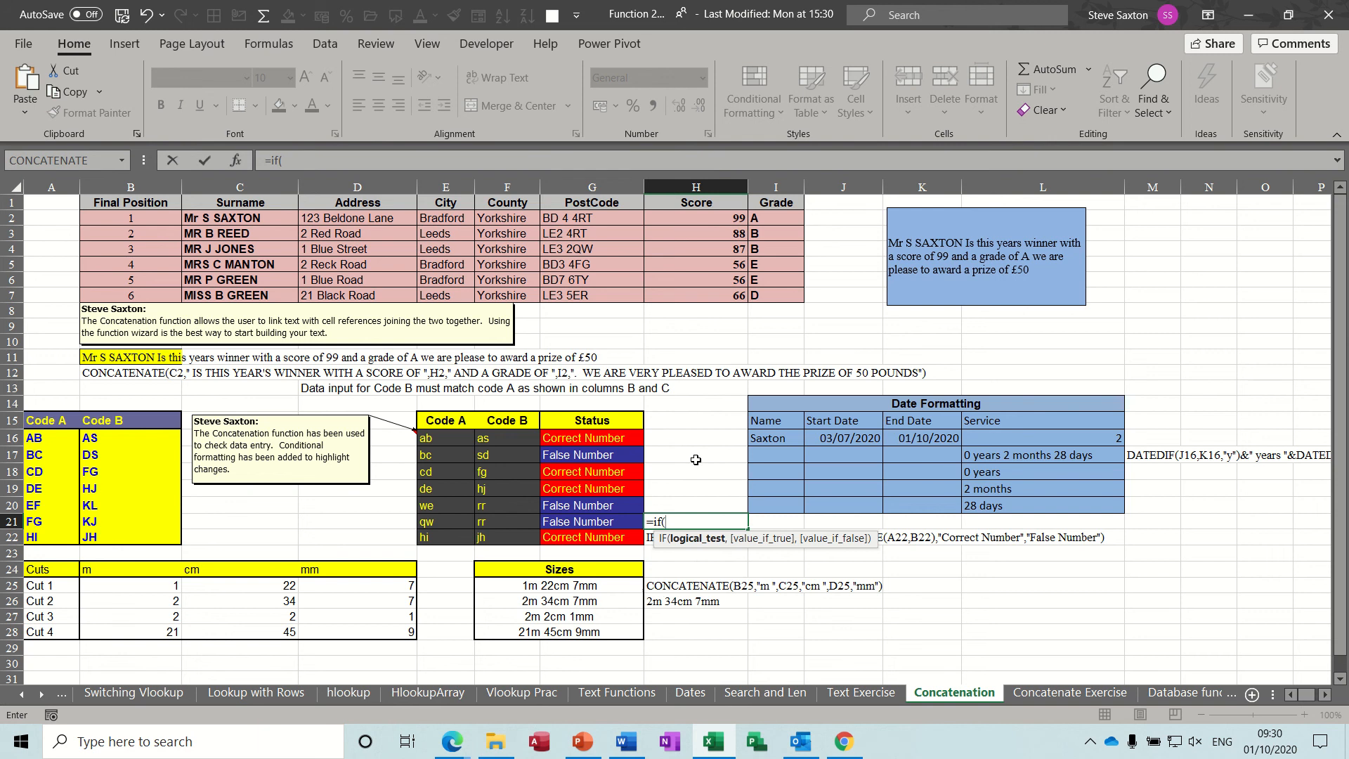
text(concaten)
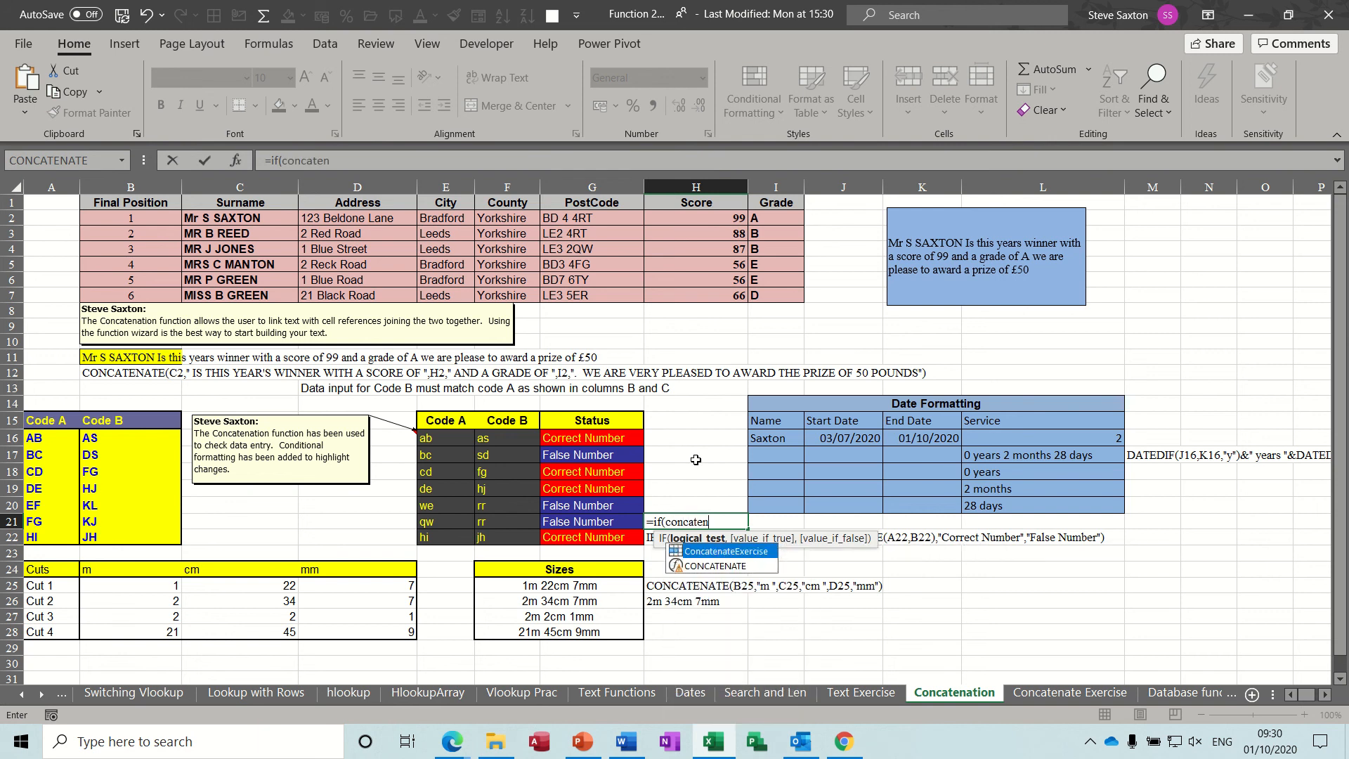
text(ate()
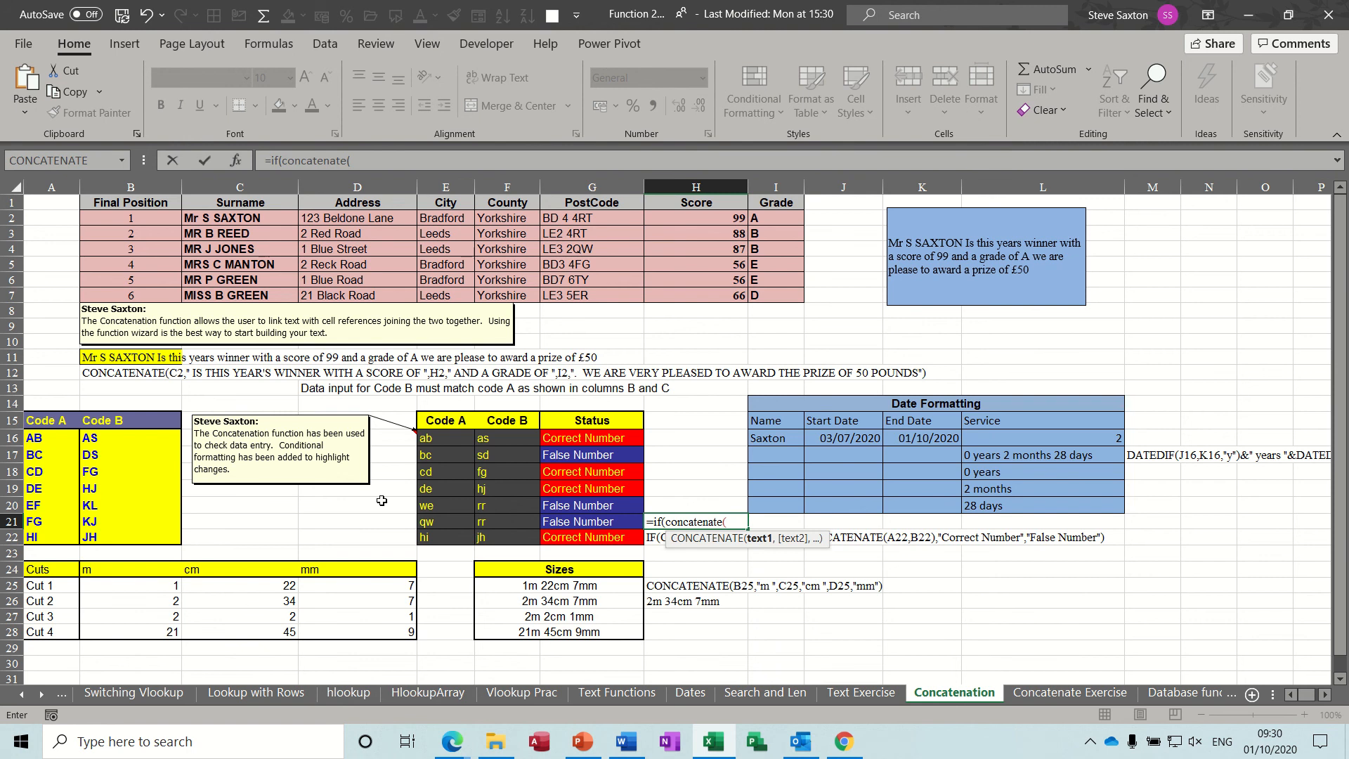
click(37, 437)
text(,)
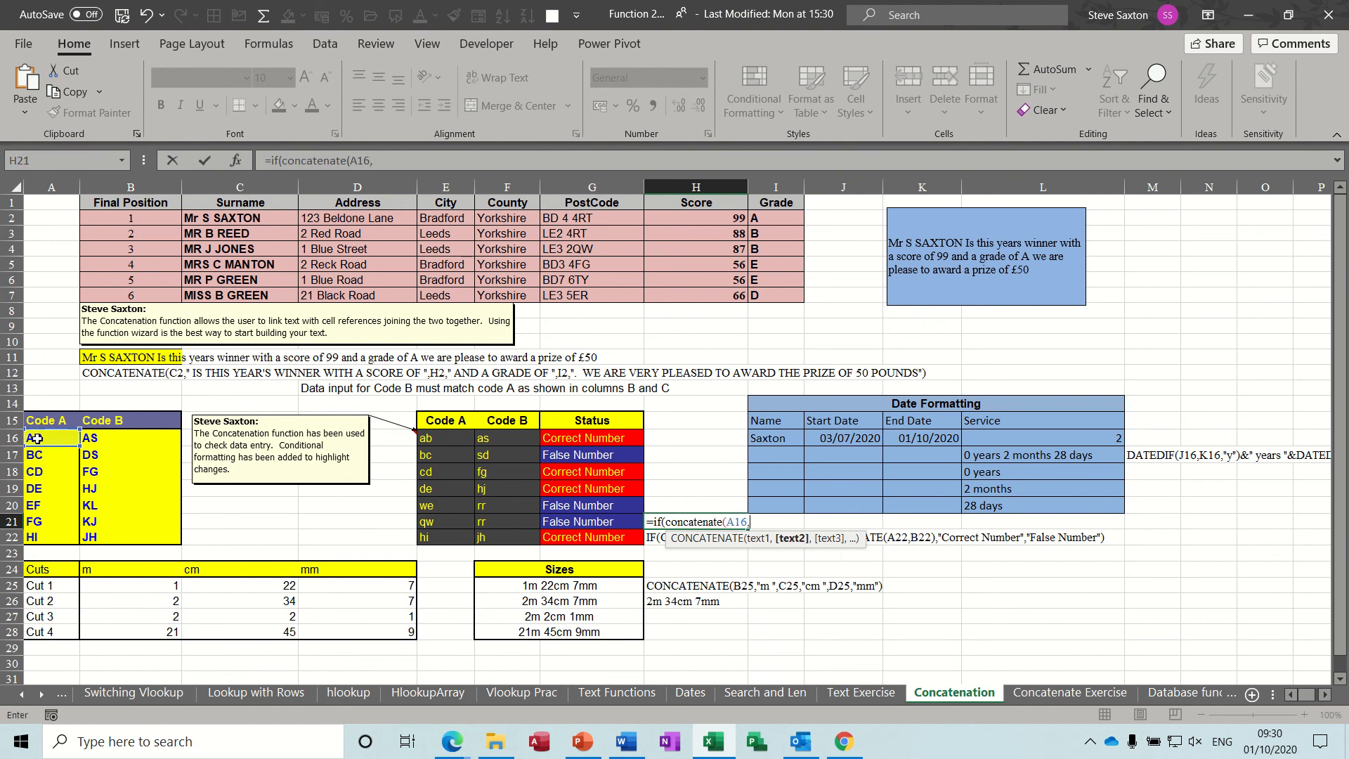
click(98, 437)
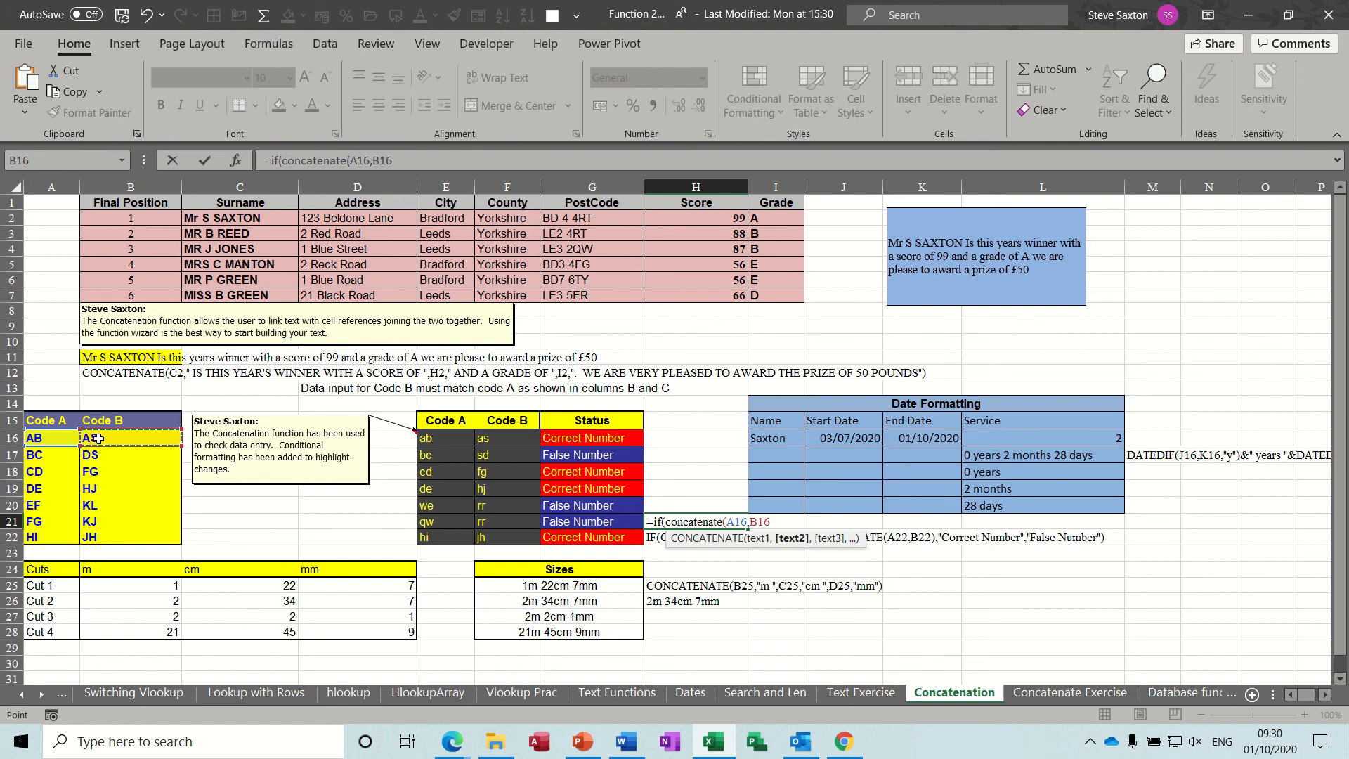
text())
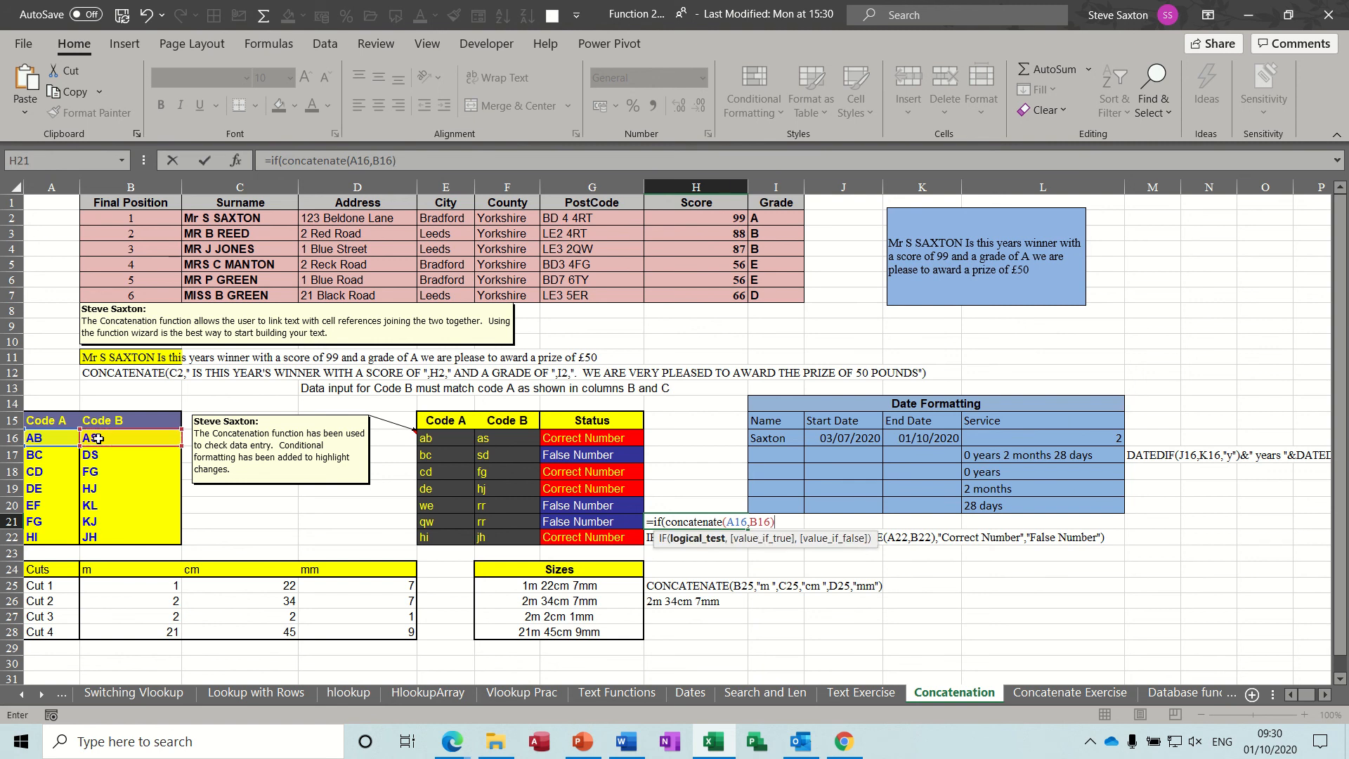
Step: Complete the logical test in the H21 formula by setting it equal to CONCATENATE(E16,F16)
text(=)
text(concat)
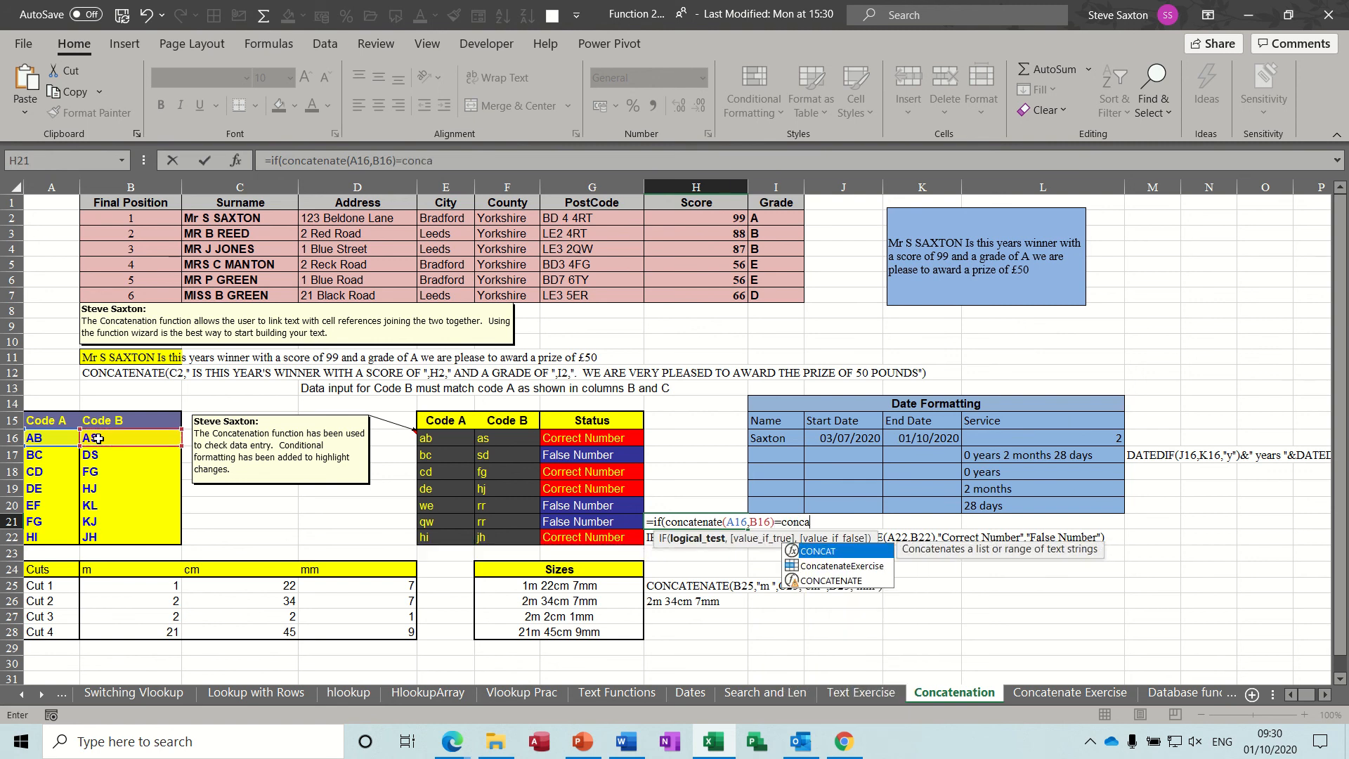
text(enate)
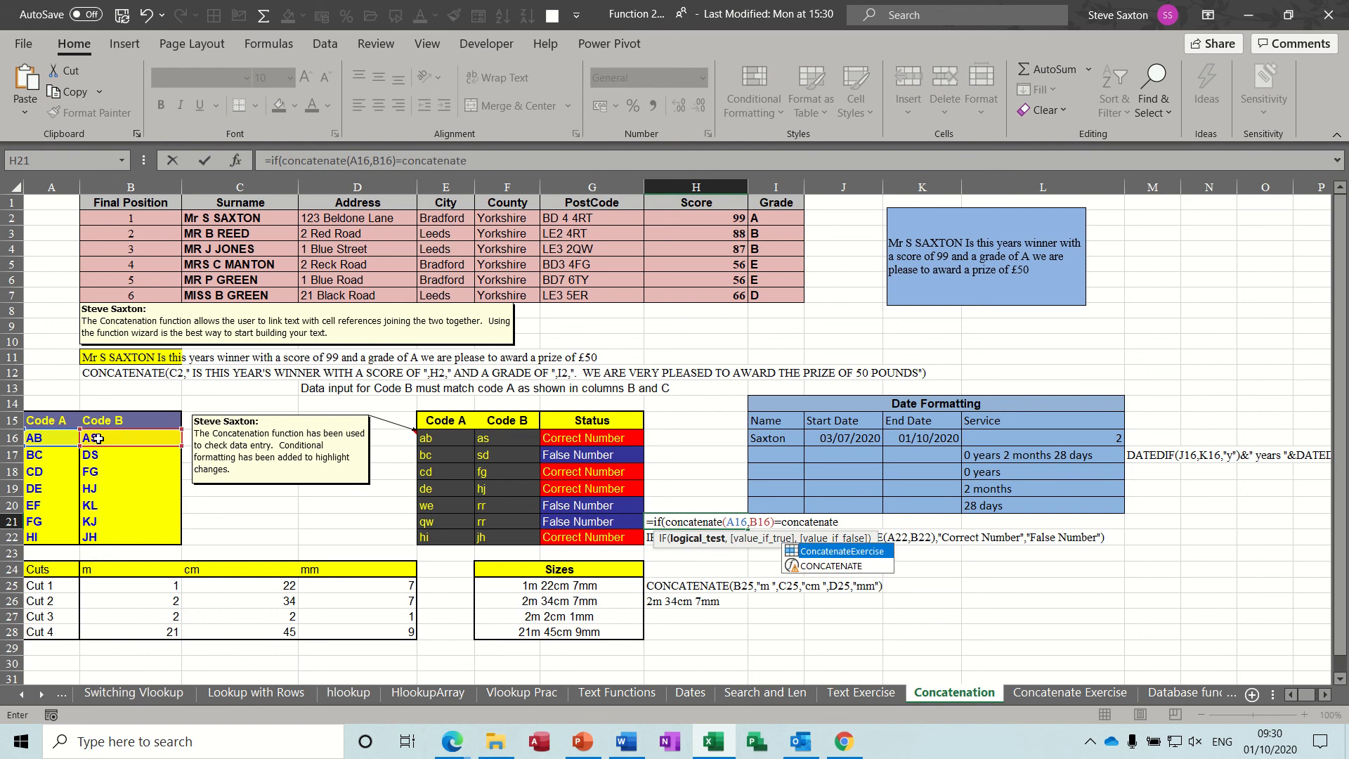
text(()
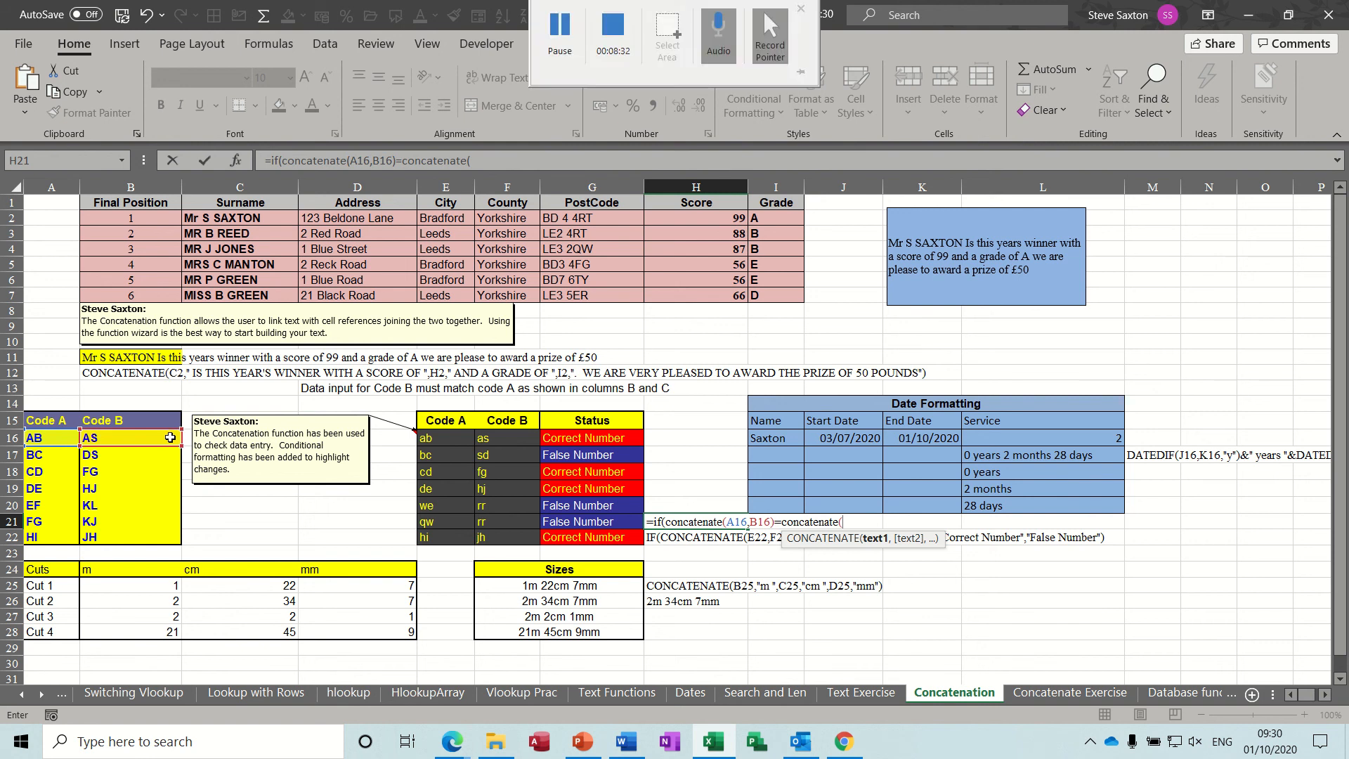
click(431, 438)
text(,)
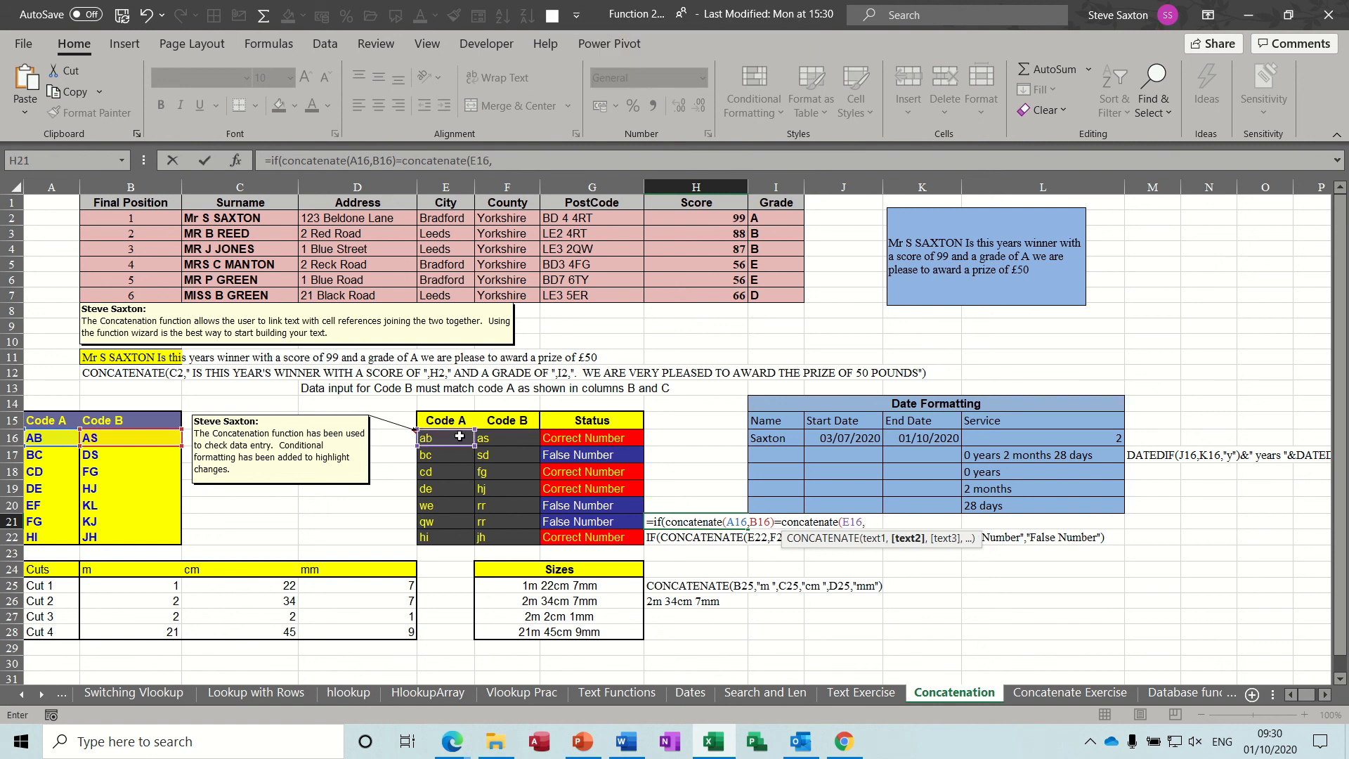
click(500, 440)
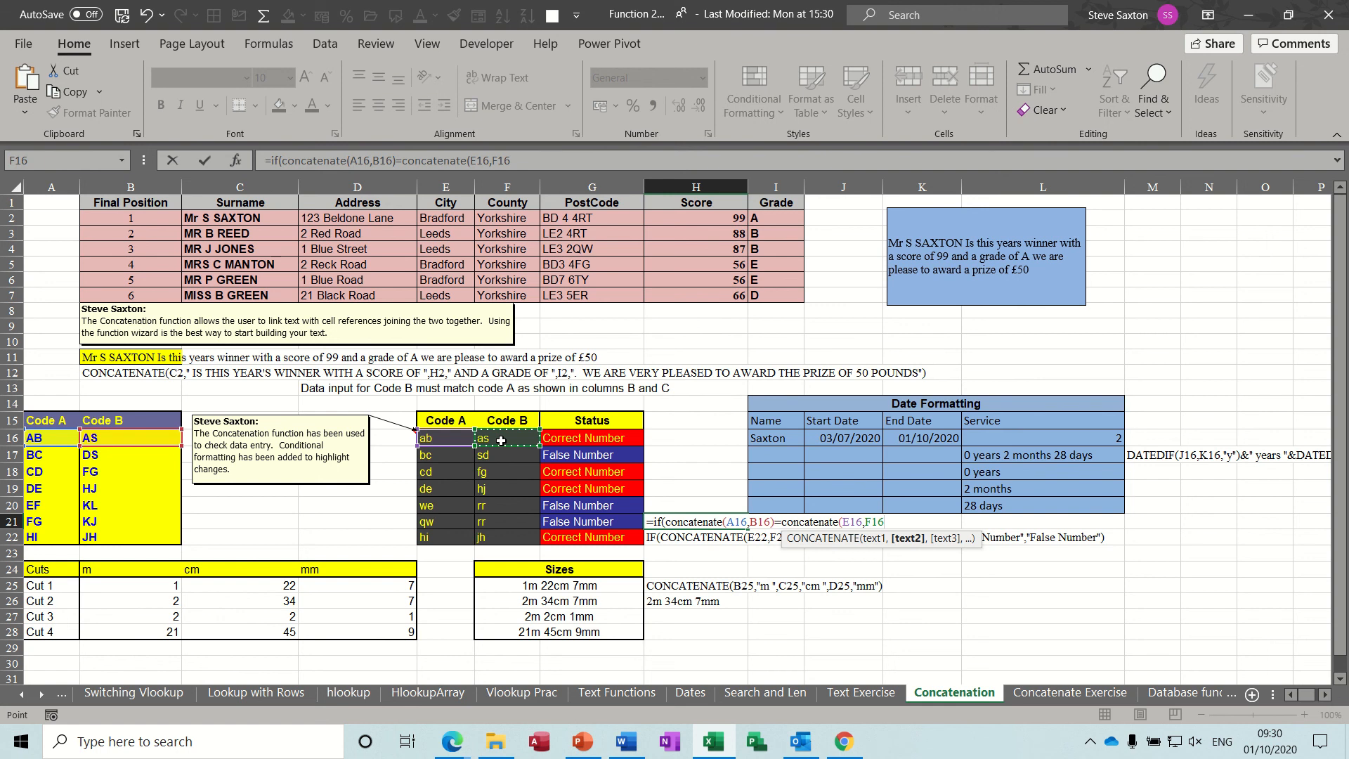
text())
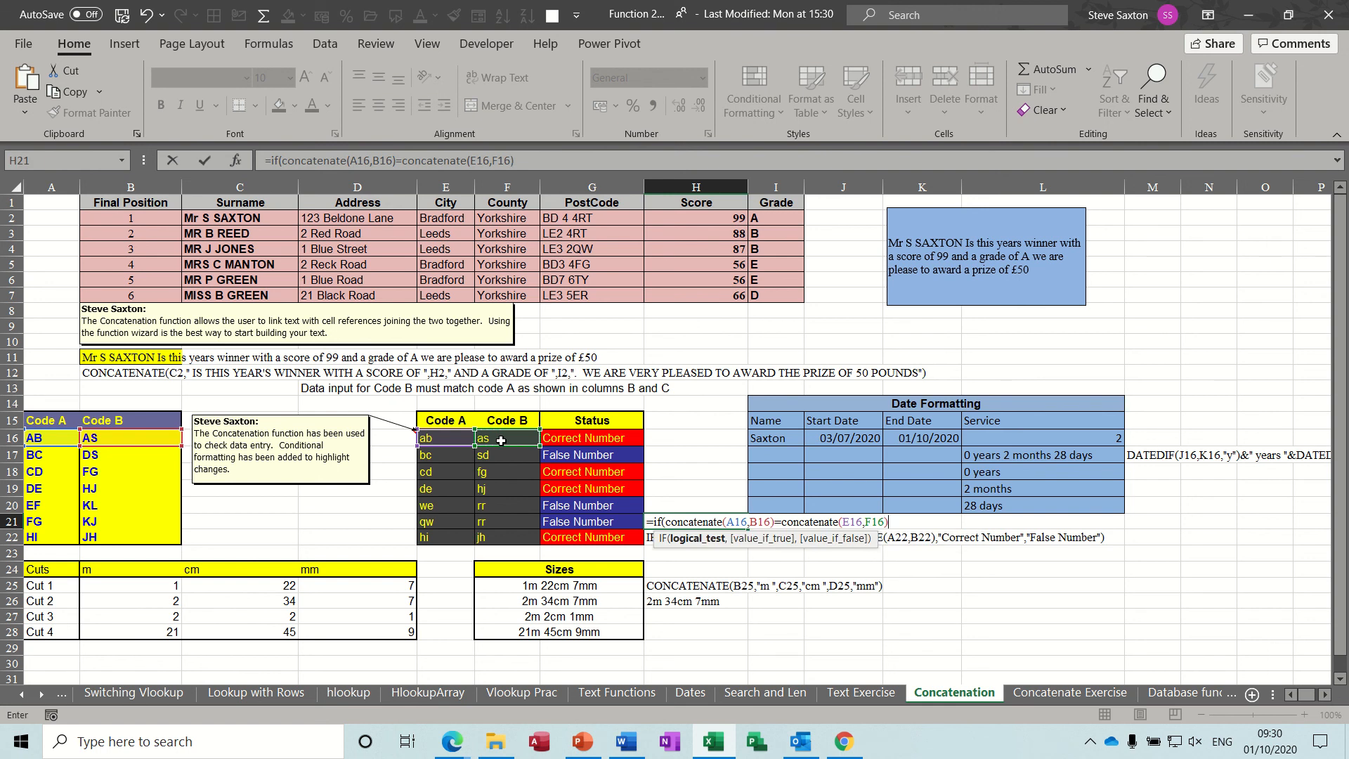
Step: Finish the H21 formula with "Correct Number" if true and "False Number" if false, and enter it
text(,)
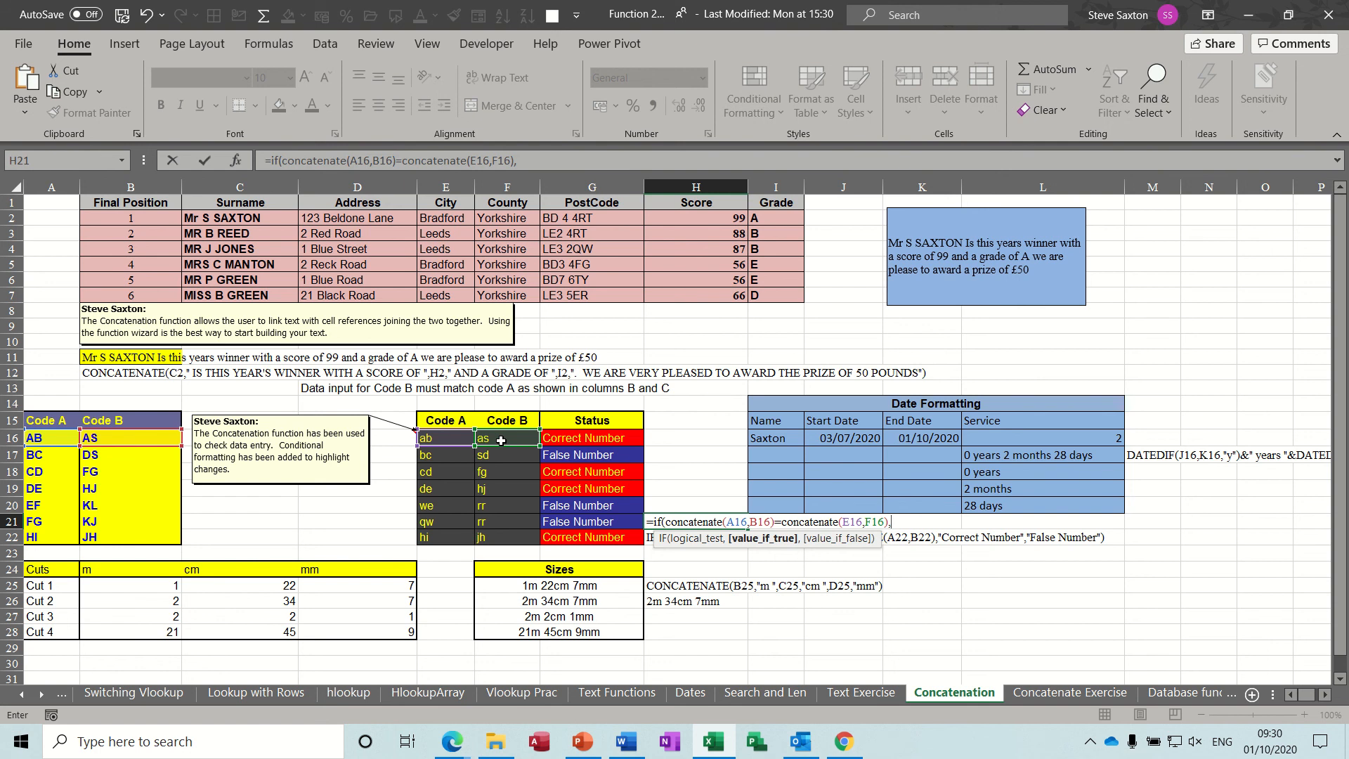
text("Correct Number)
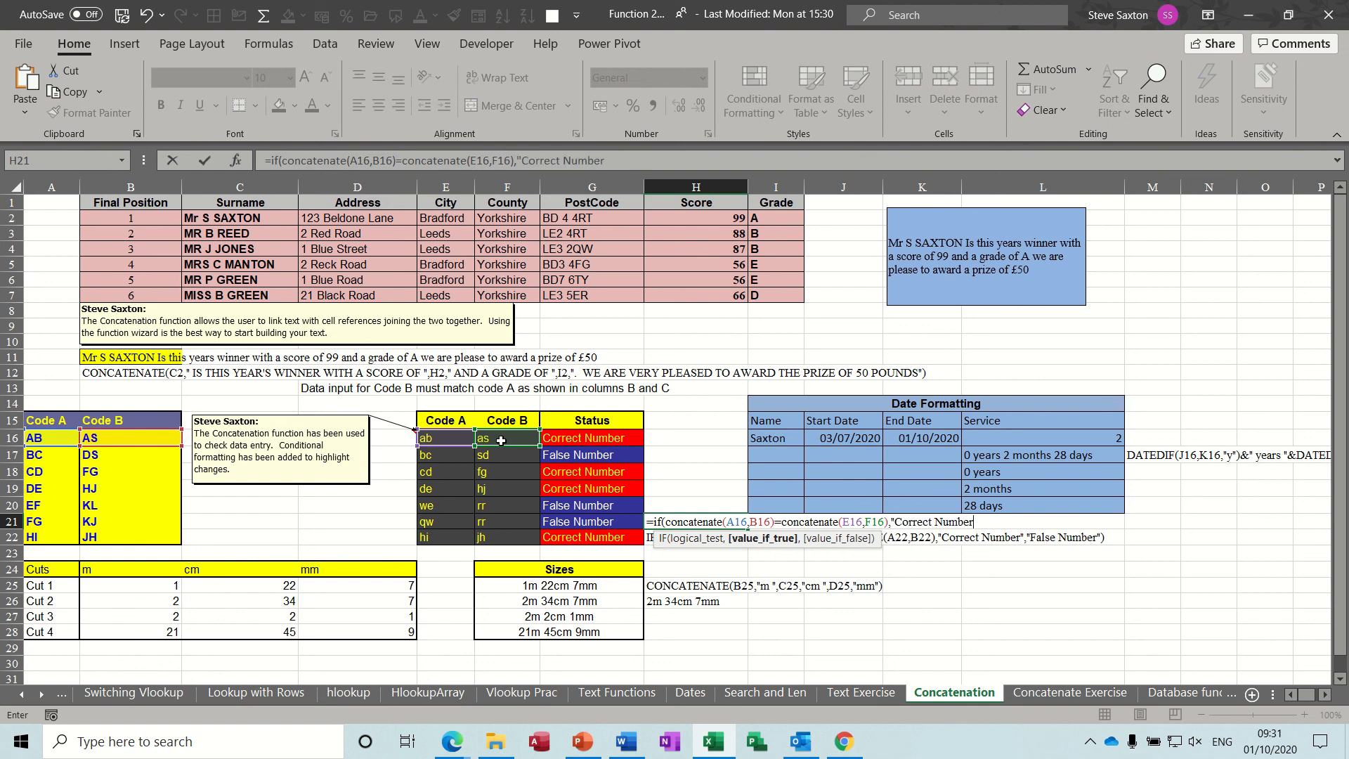
text(",)
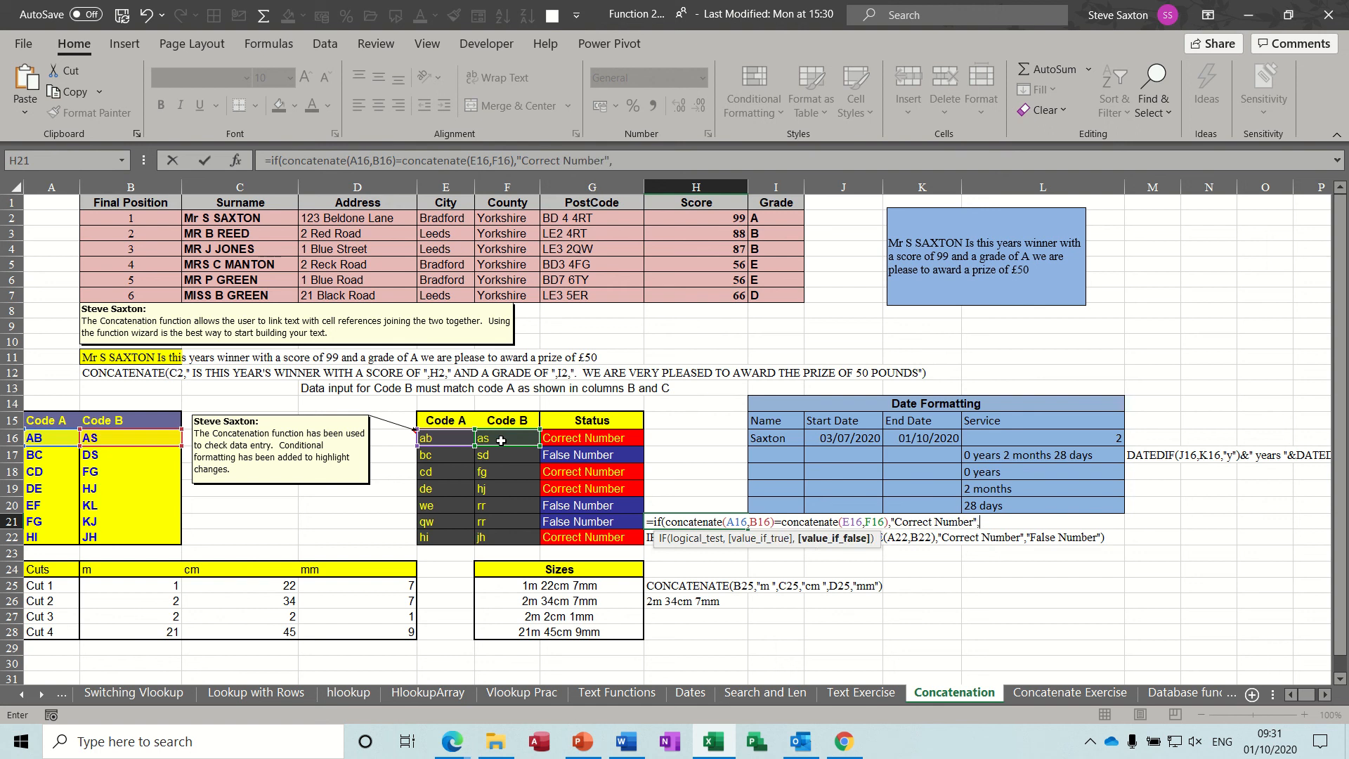
text("False Number")
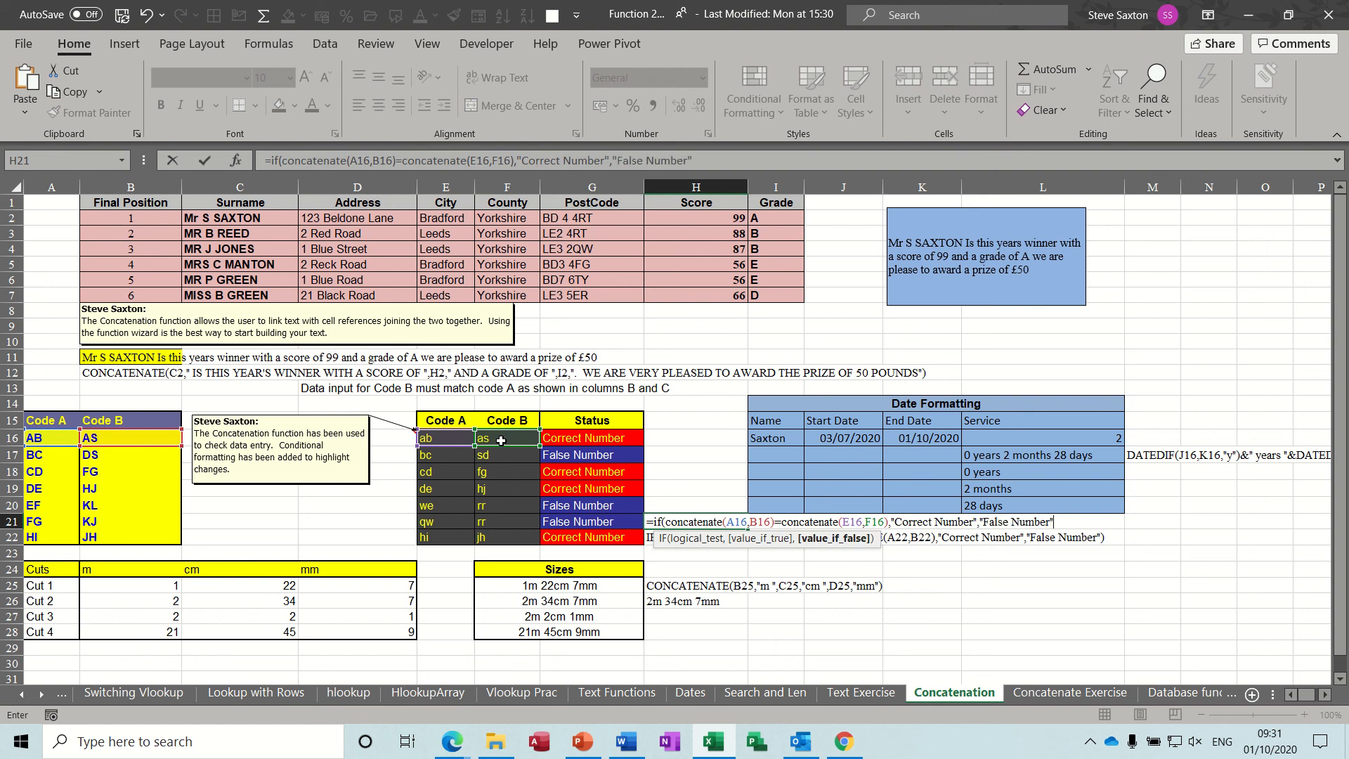
text())
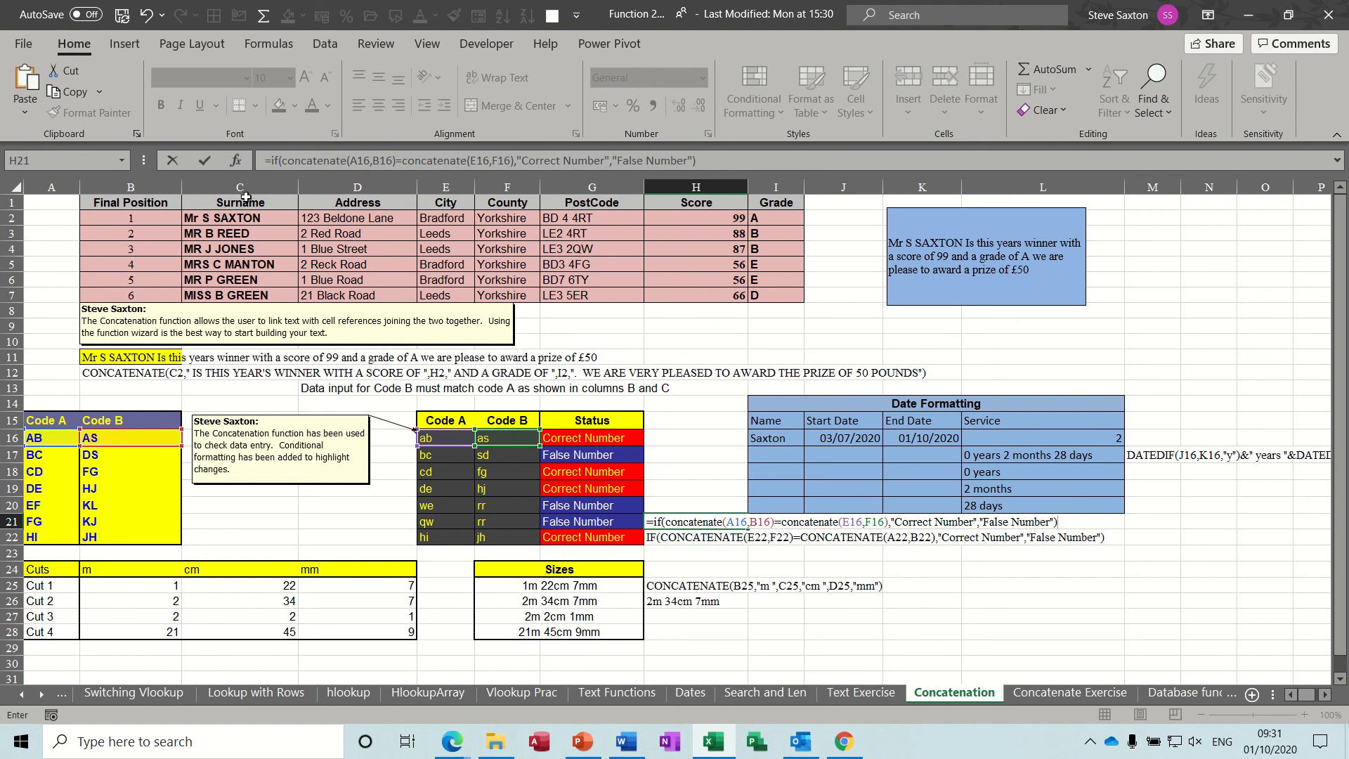
click(211, 163)
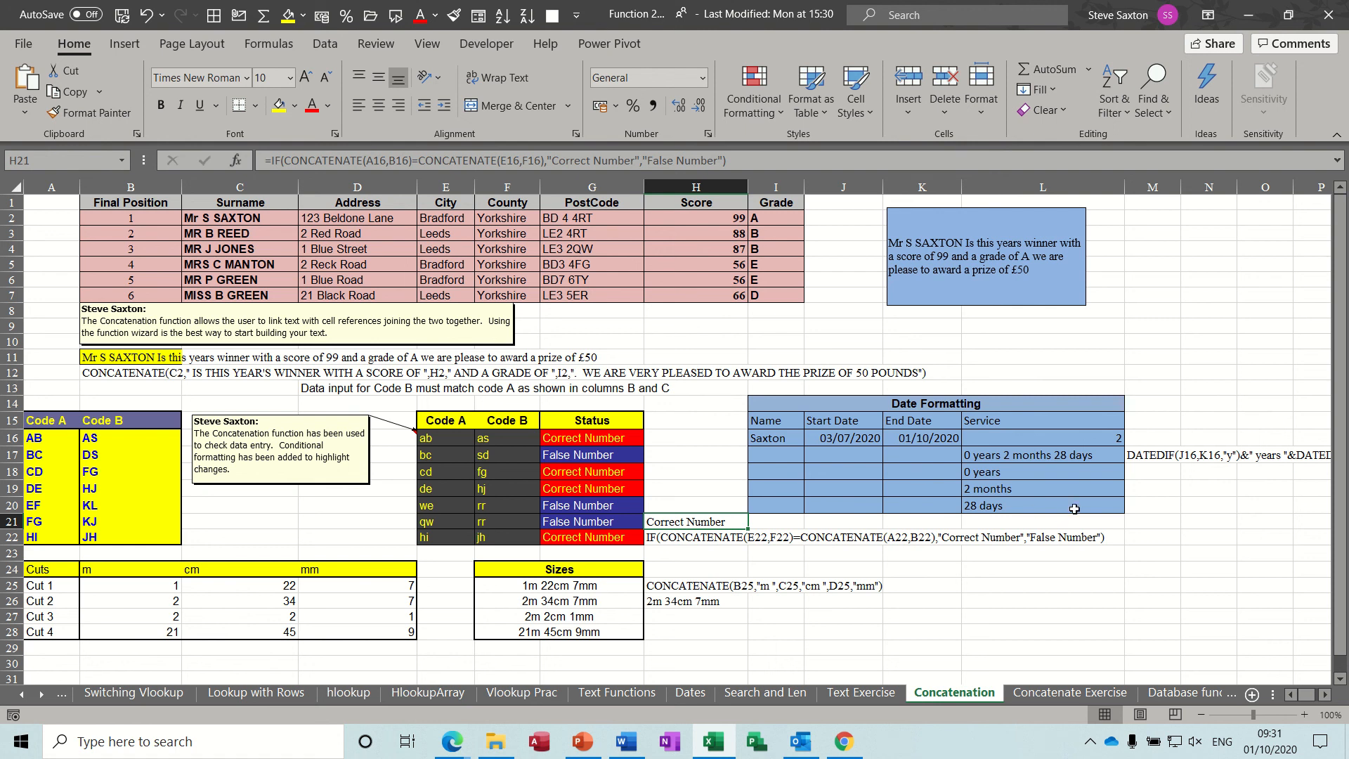
Step: Examine the Service formula in L17, including how & joins its DATEDIF parts with the years, months and days text
click(1038, 455)
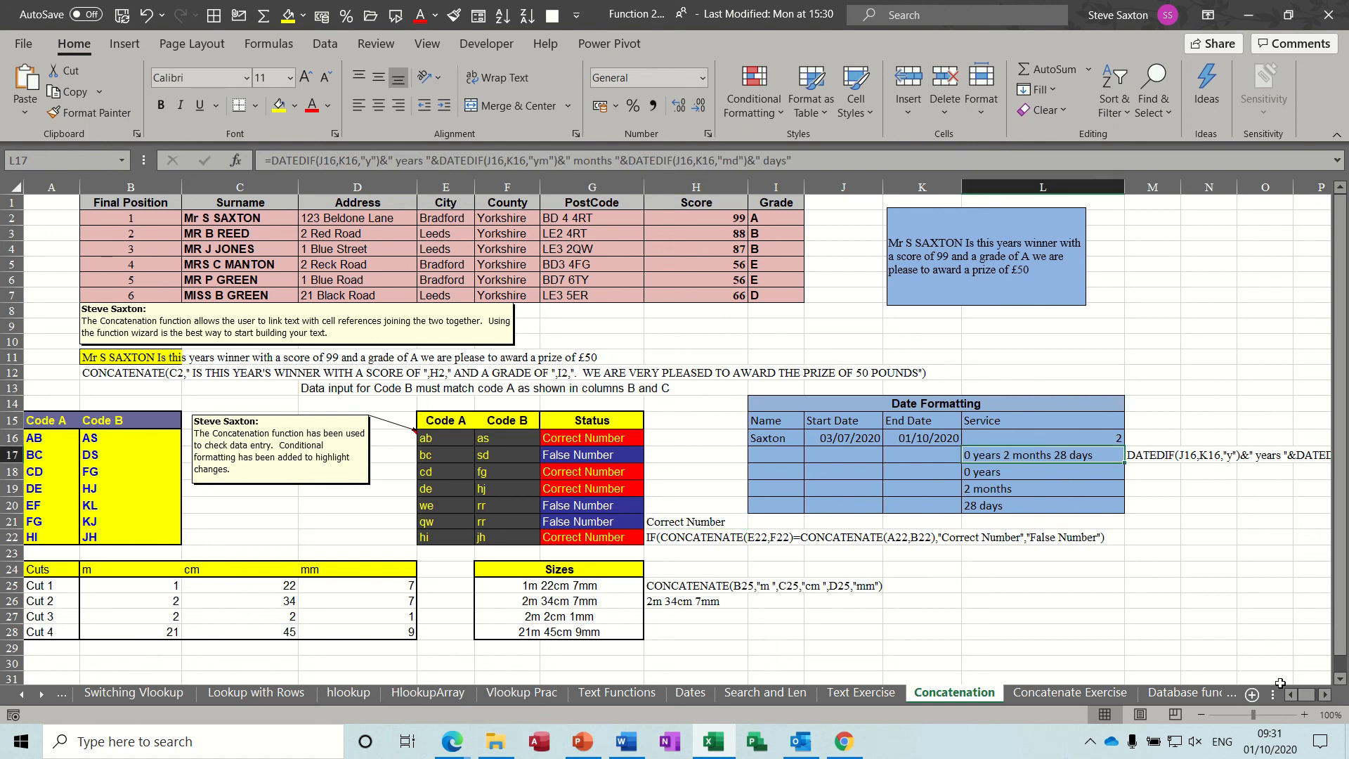
click(1325, 694)
click(1325, 694)
click(1324, 694)
click(1326, 696)
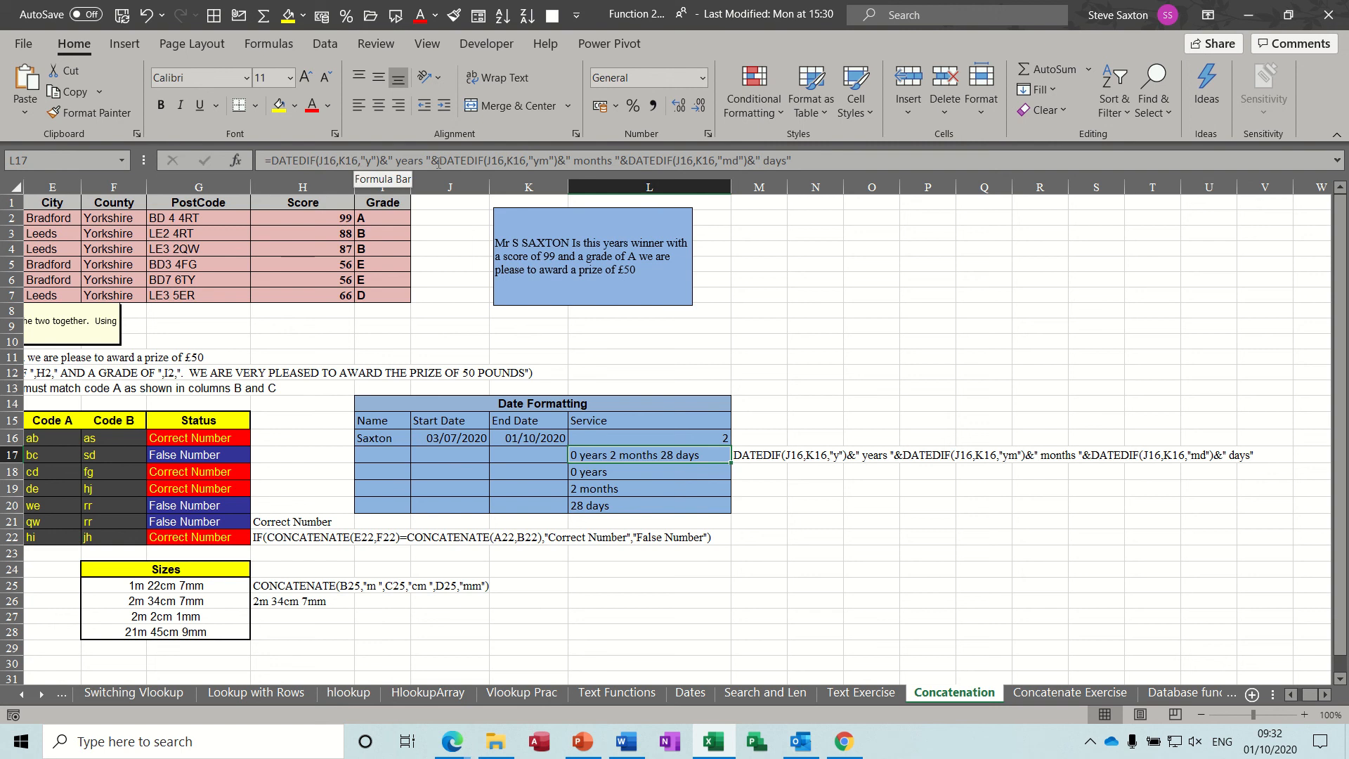
click(396, 161)
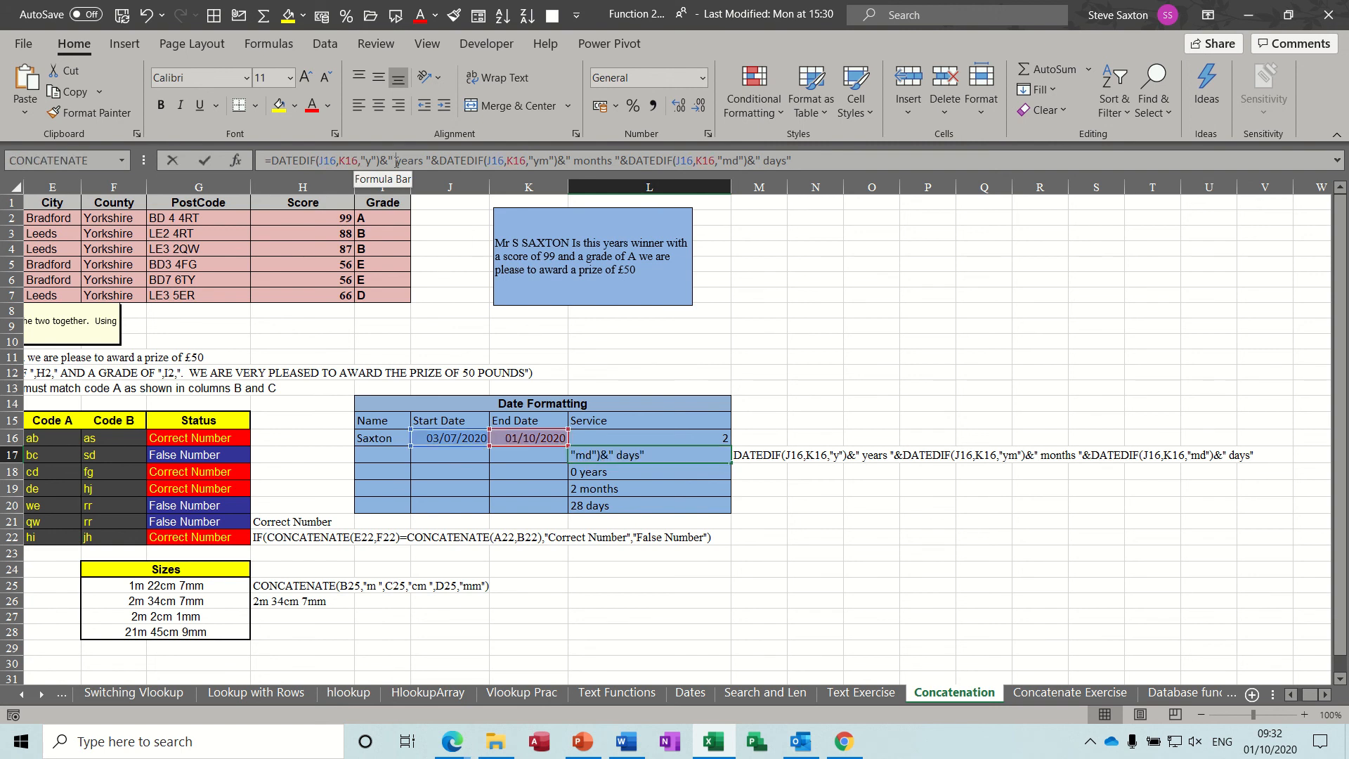
drag(395, 161, 424, 161)
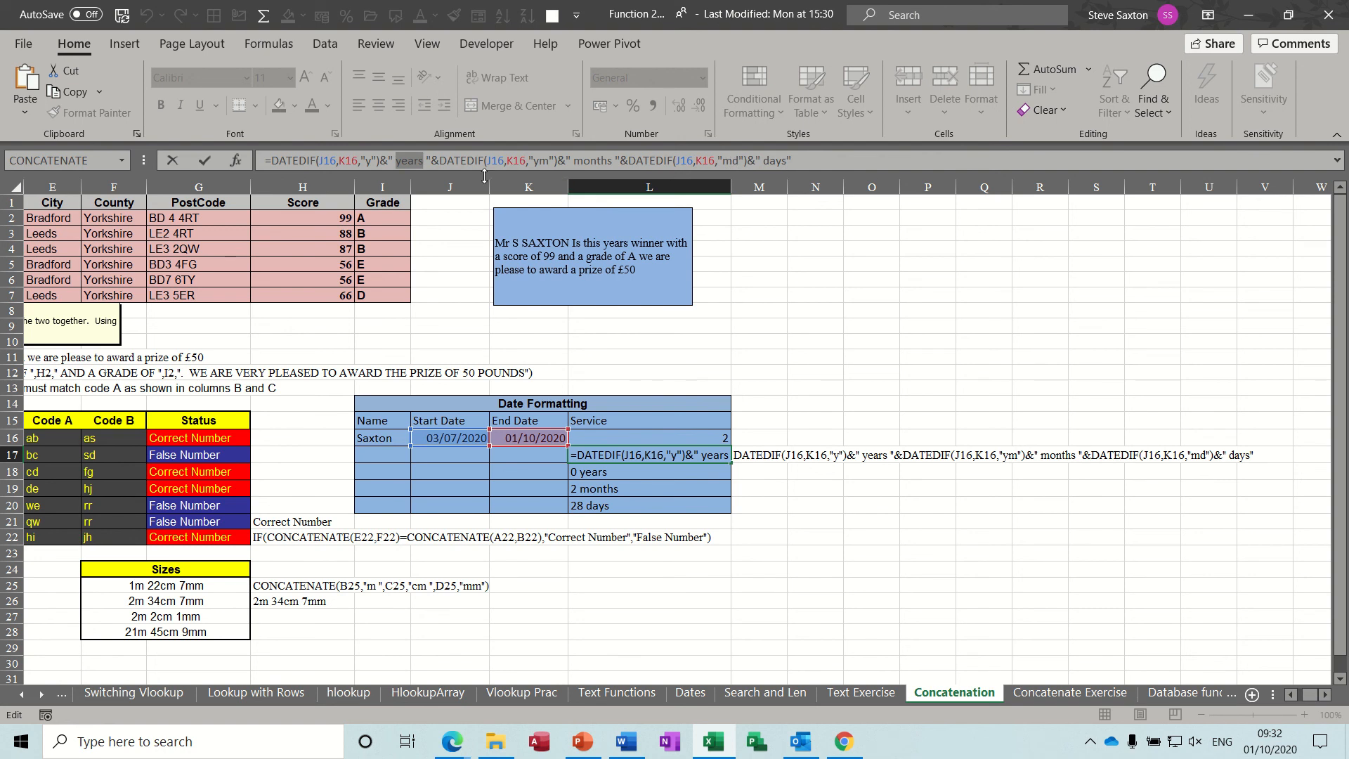
click(205, 164)
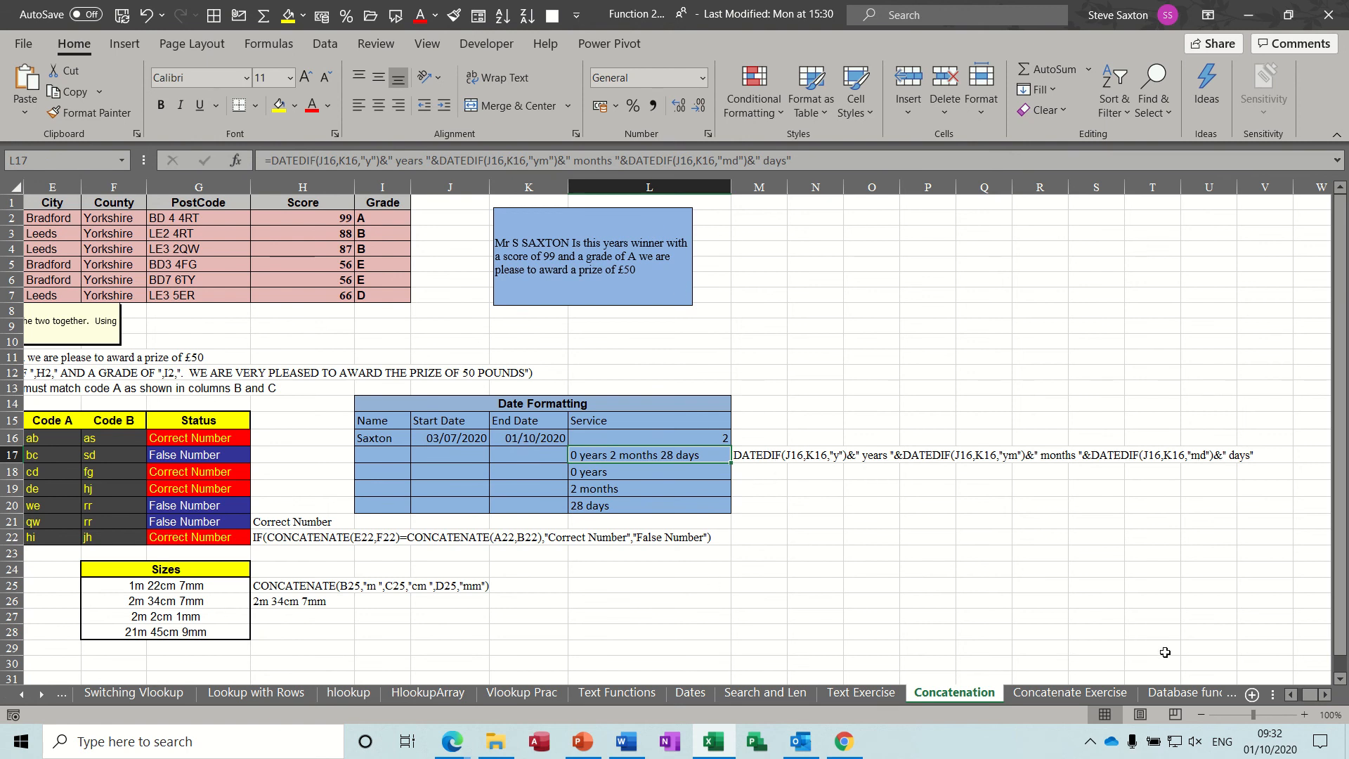
click(1290, 694)
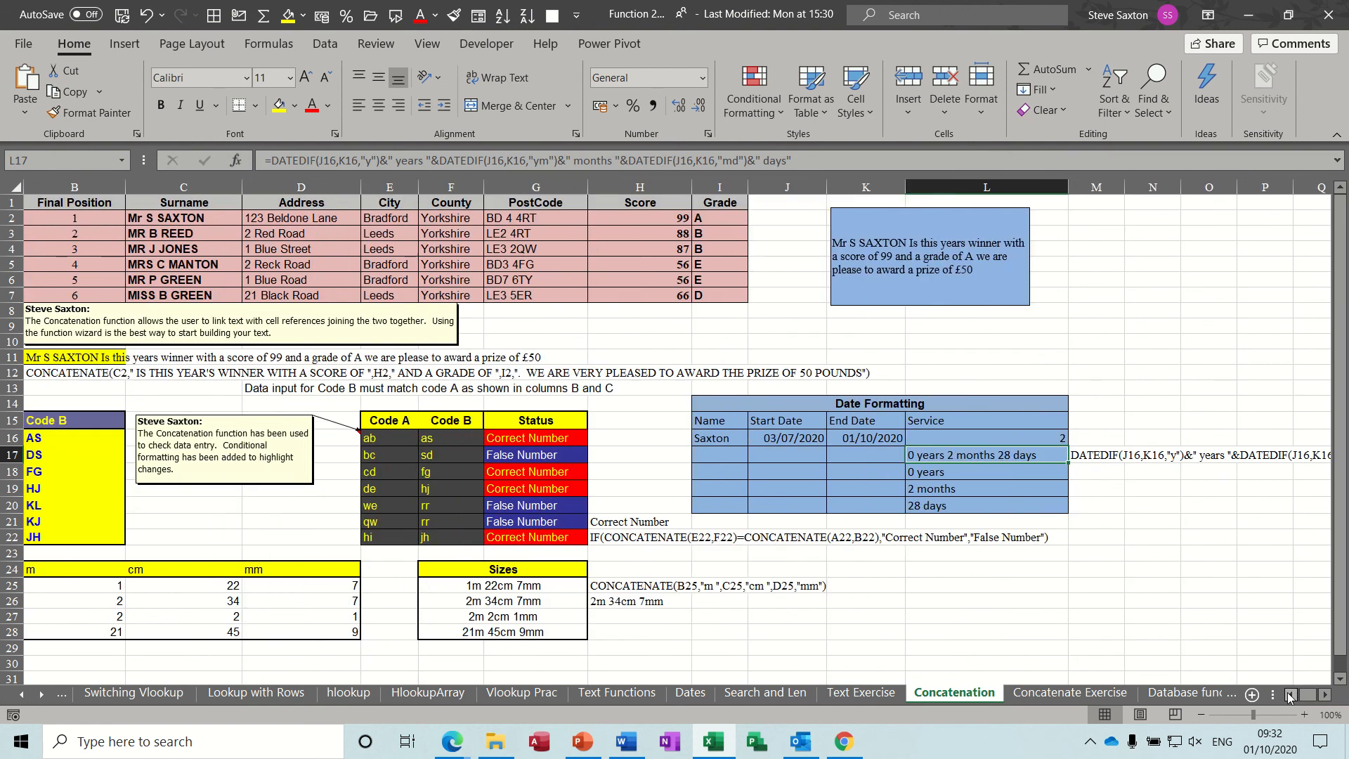
click(1290, 694)
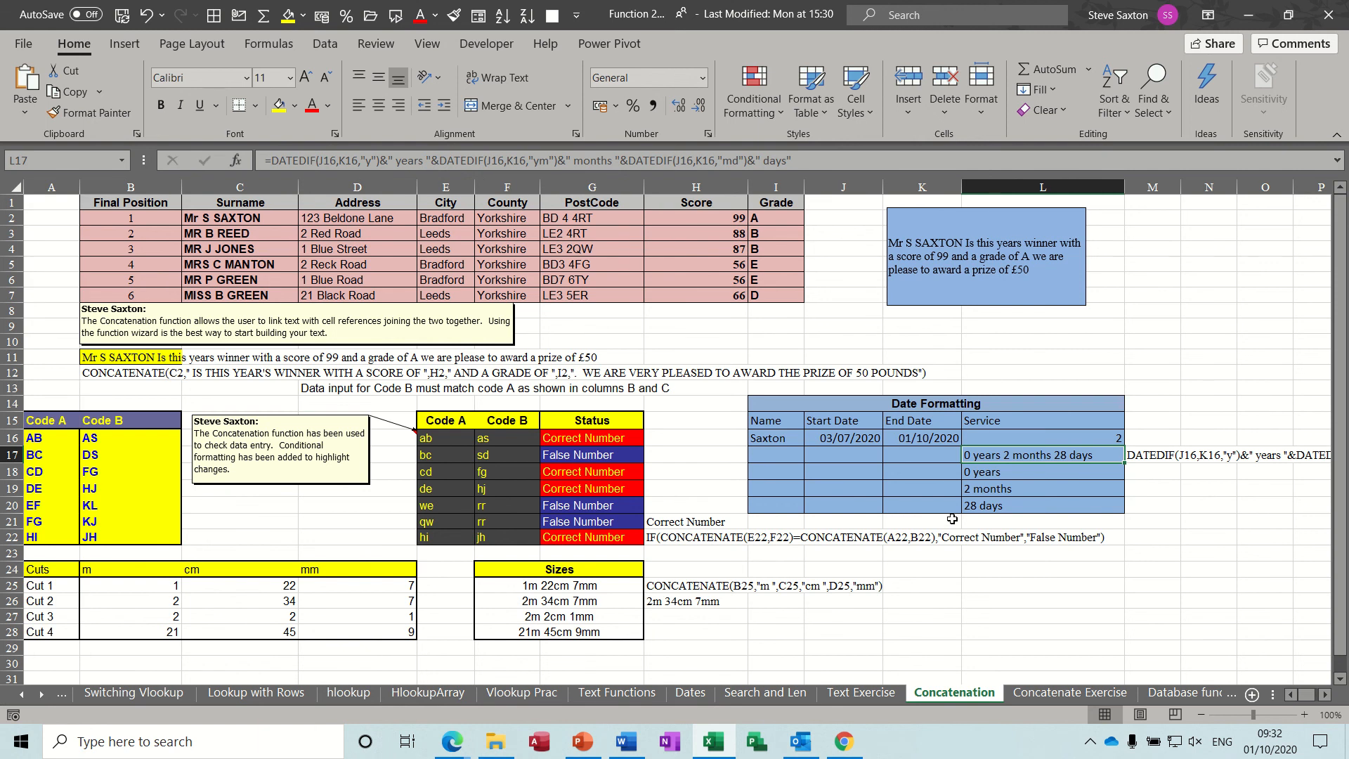